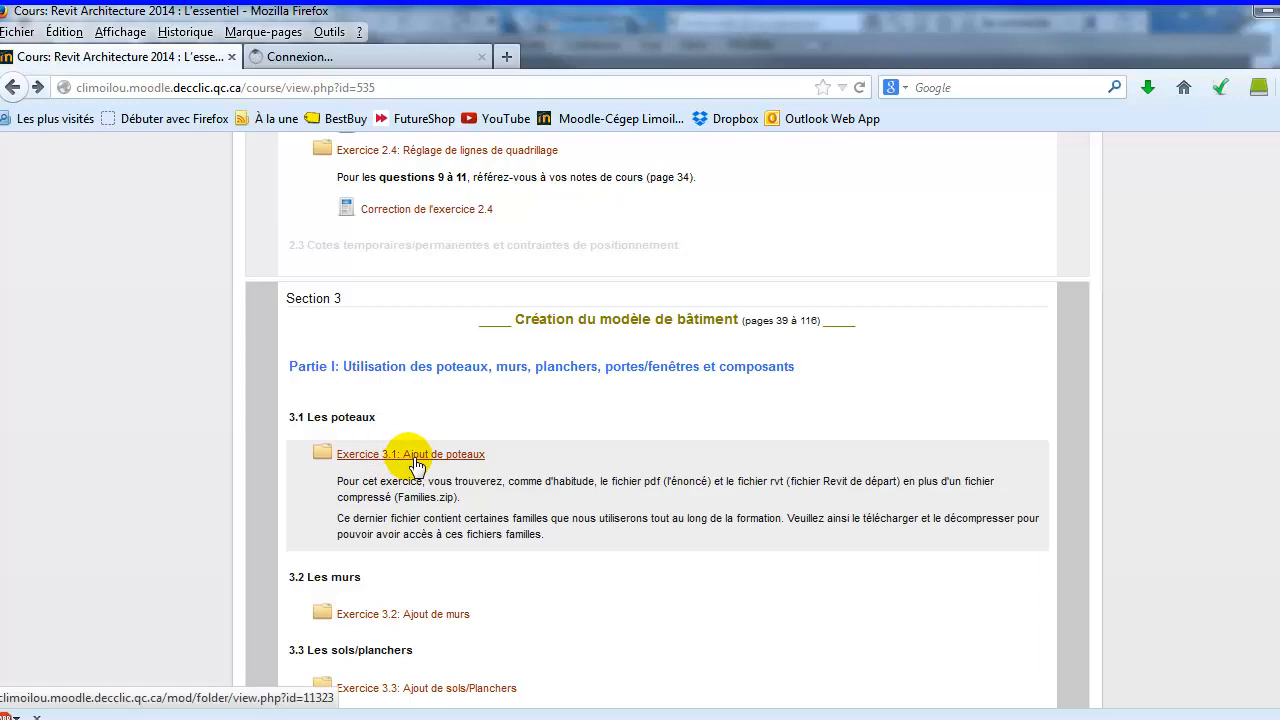
Step: Save Families.zip from the course folder "Exercice 3.1: Ajout de poteaux" and open the downloaded archive
left_click(414, 462)
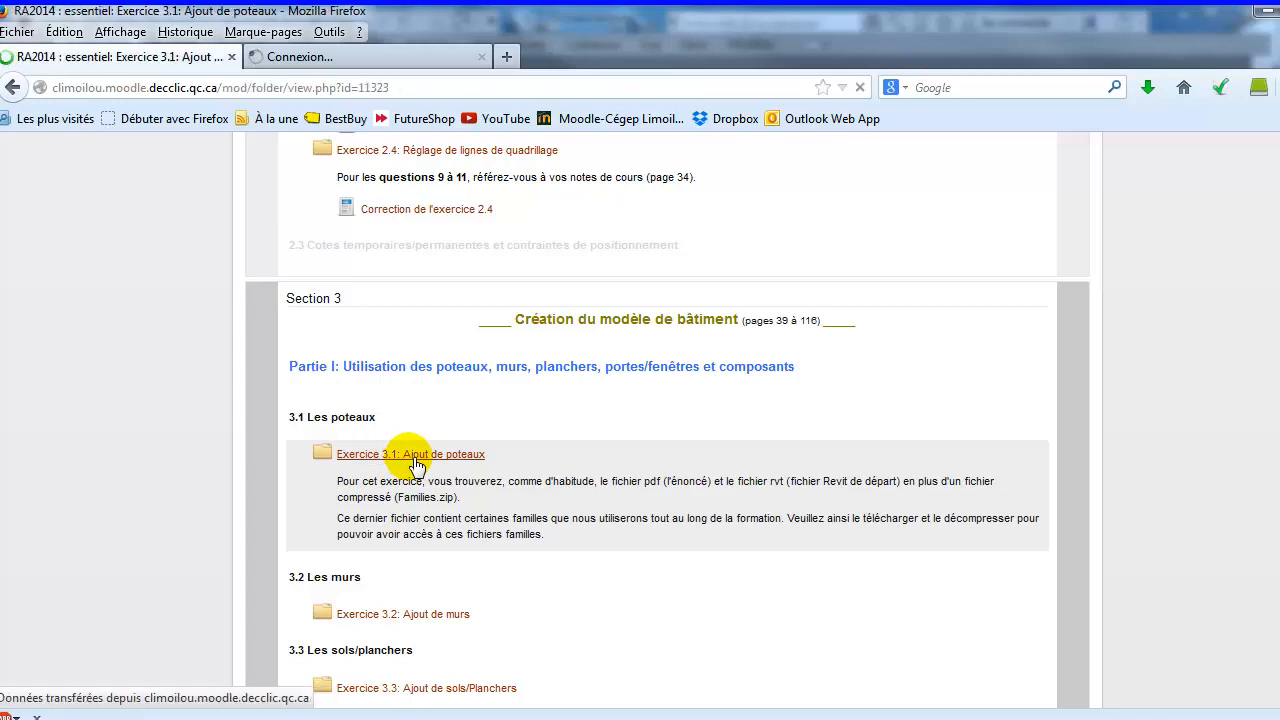
scroll(472, 475, "down", 2)
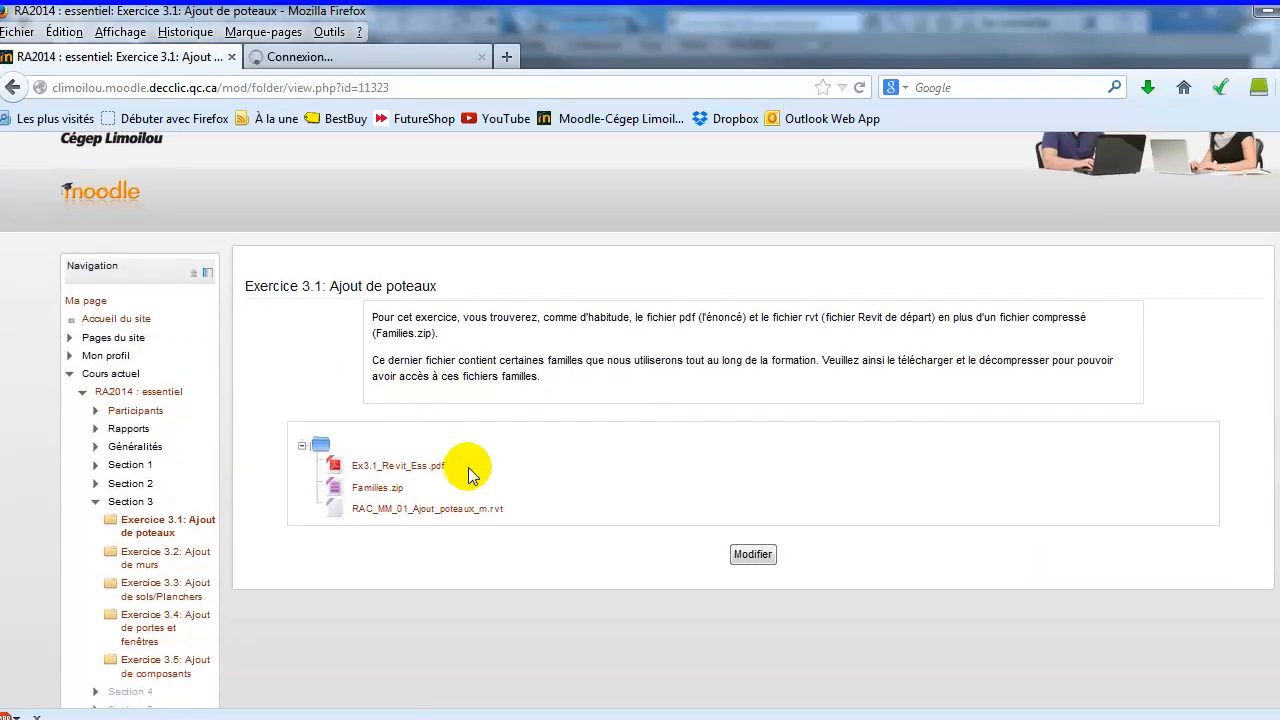
scroll(465, 473, "down", 2)
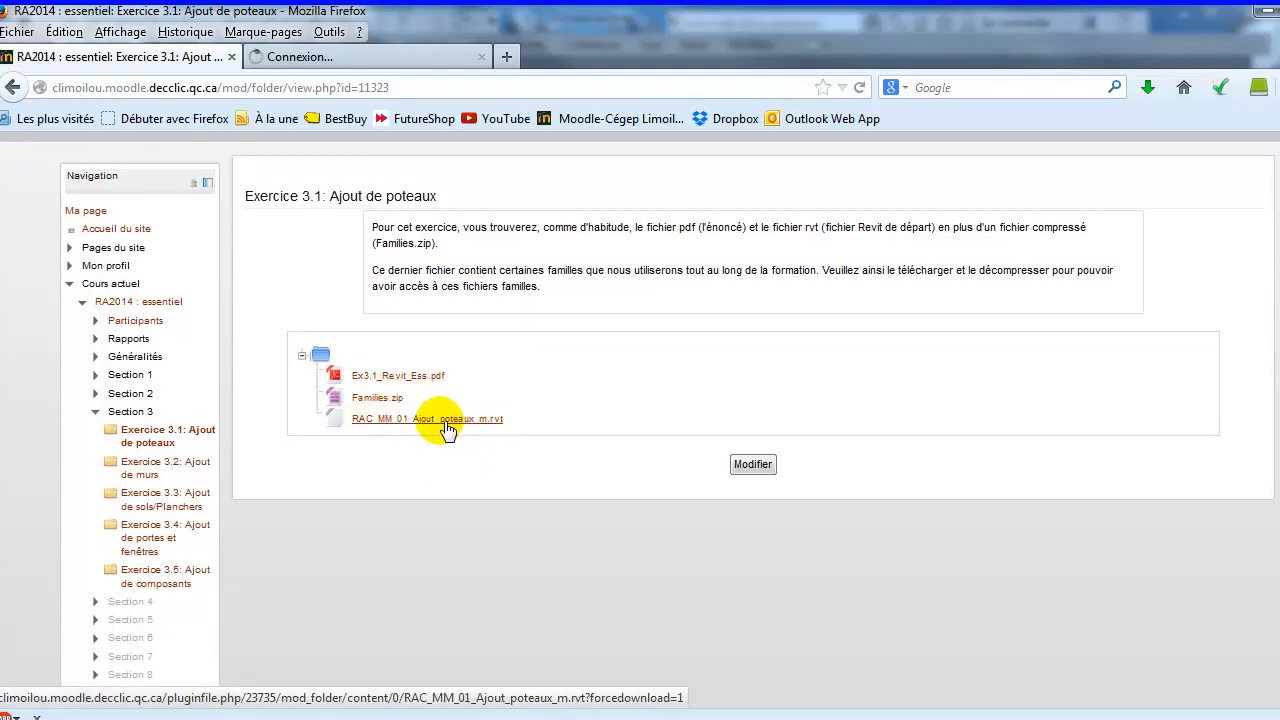
left_click(383, 402)
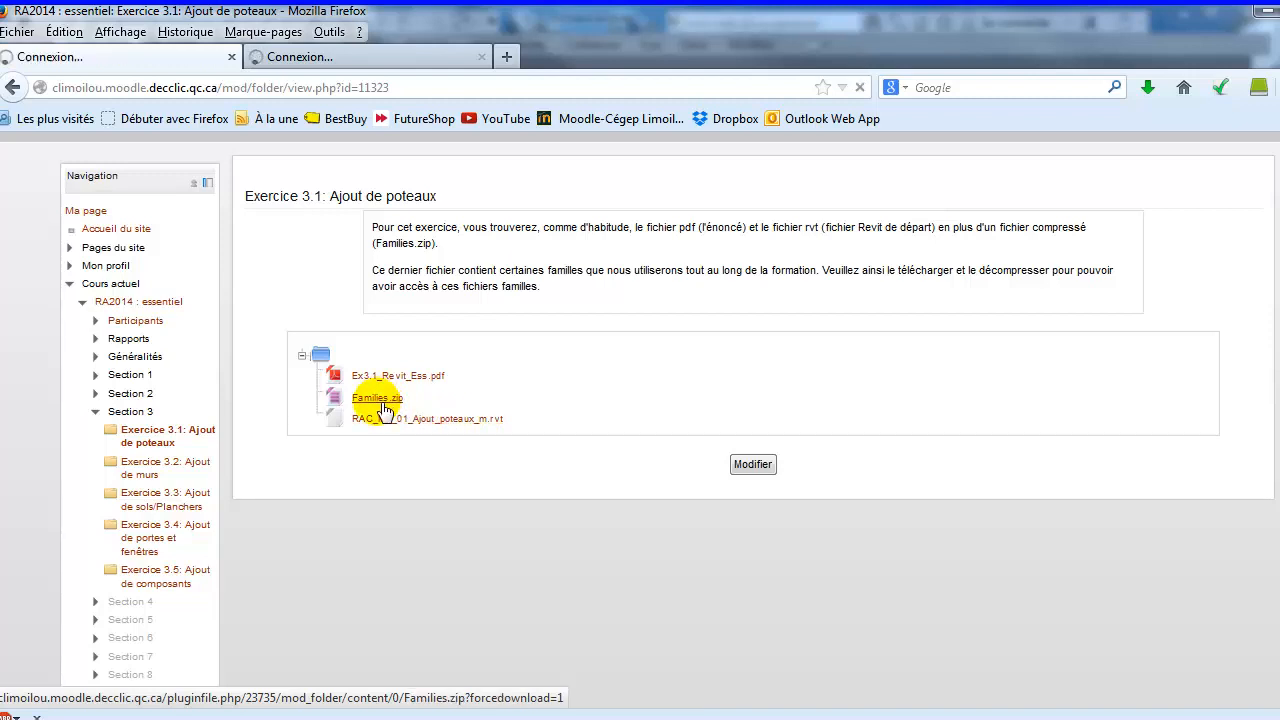
left_click(198, 268)
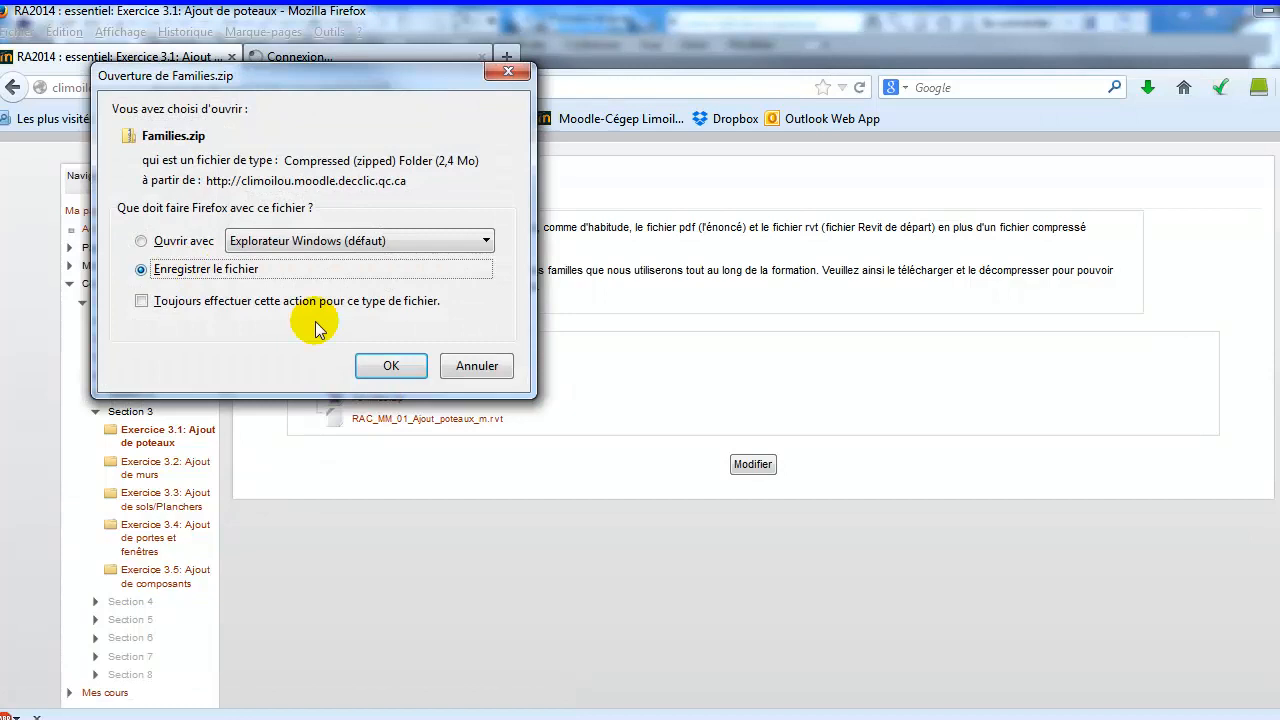
left_click(388, 367)
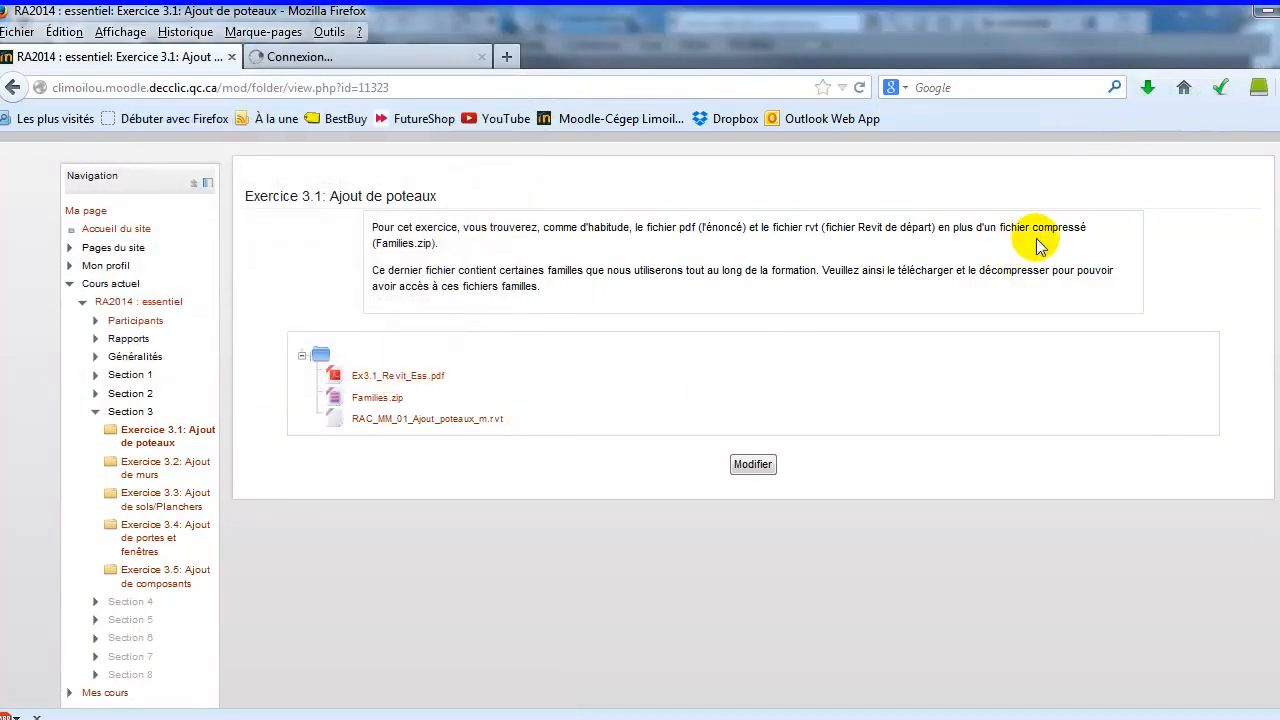
left_click(1150, 88)
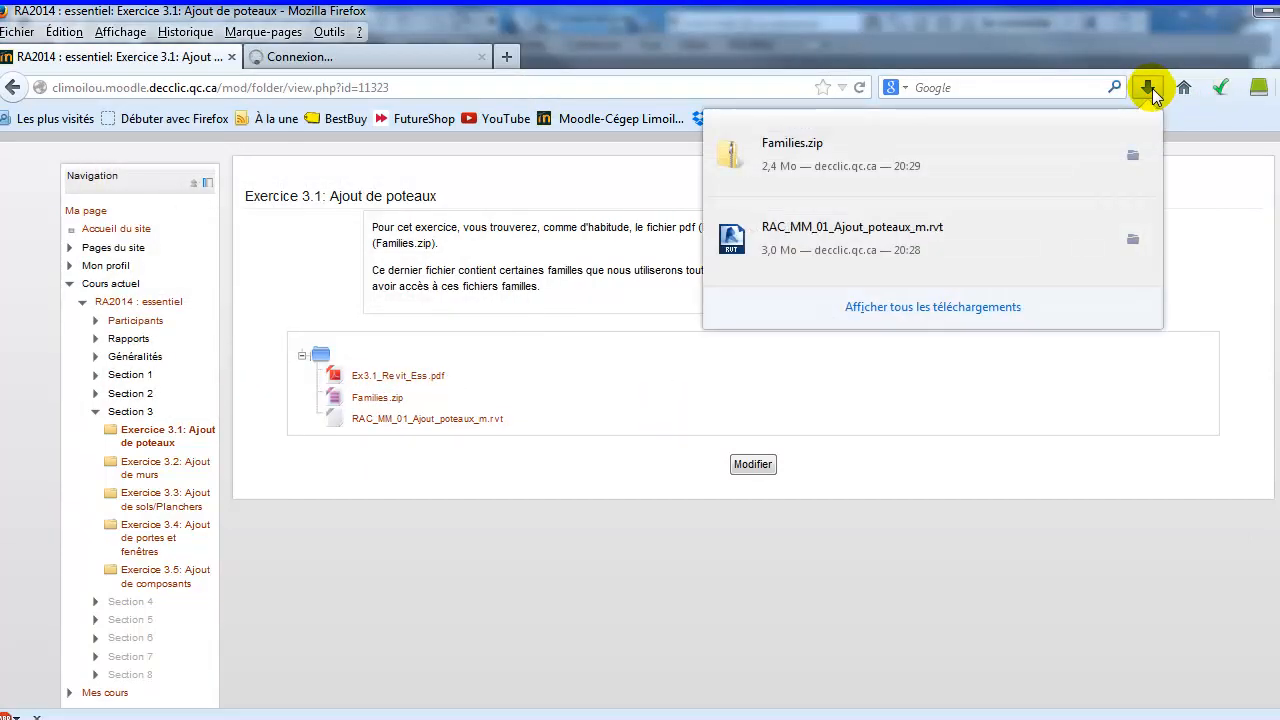
left_click(903, 158)
Step: Open the course file RAC_MM_01_Ajout_poteaux_m.rvt directly in Autodesk Revit
left_click(432, 422)
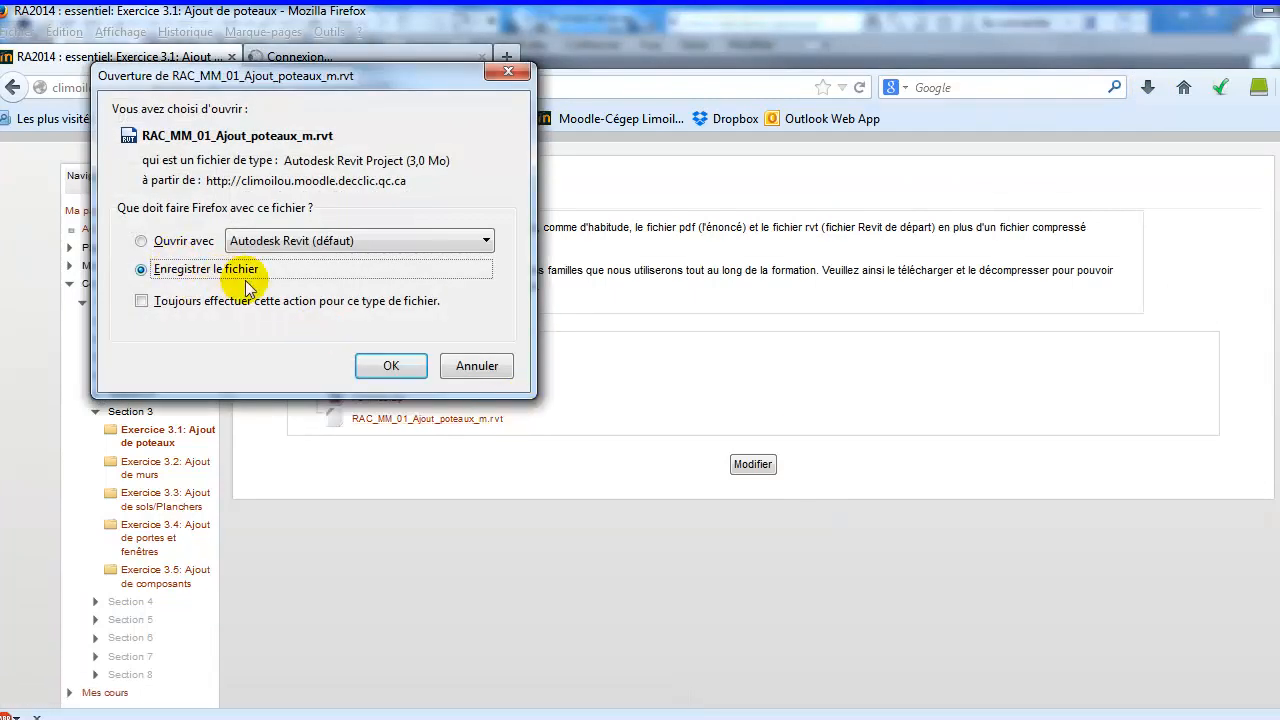
left_click(141, 241)
left_click(380, 365)
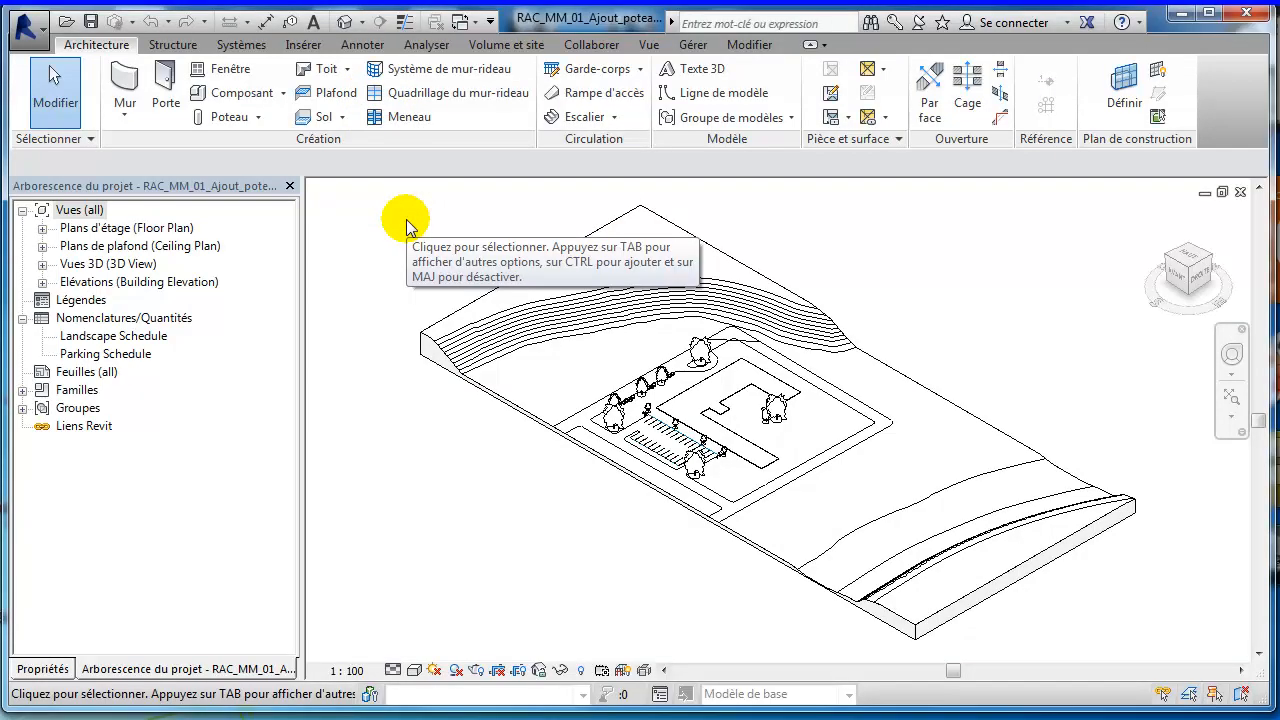
Step: Examine the default French_INTL library and the folder shortcuts offered for loading a family, then close without loading
left_click(304, 45)
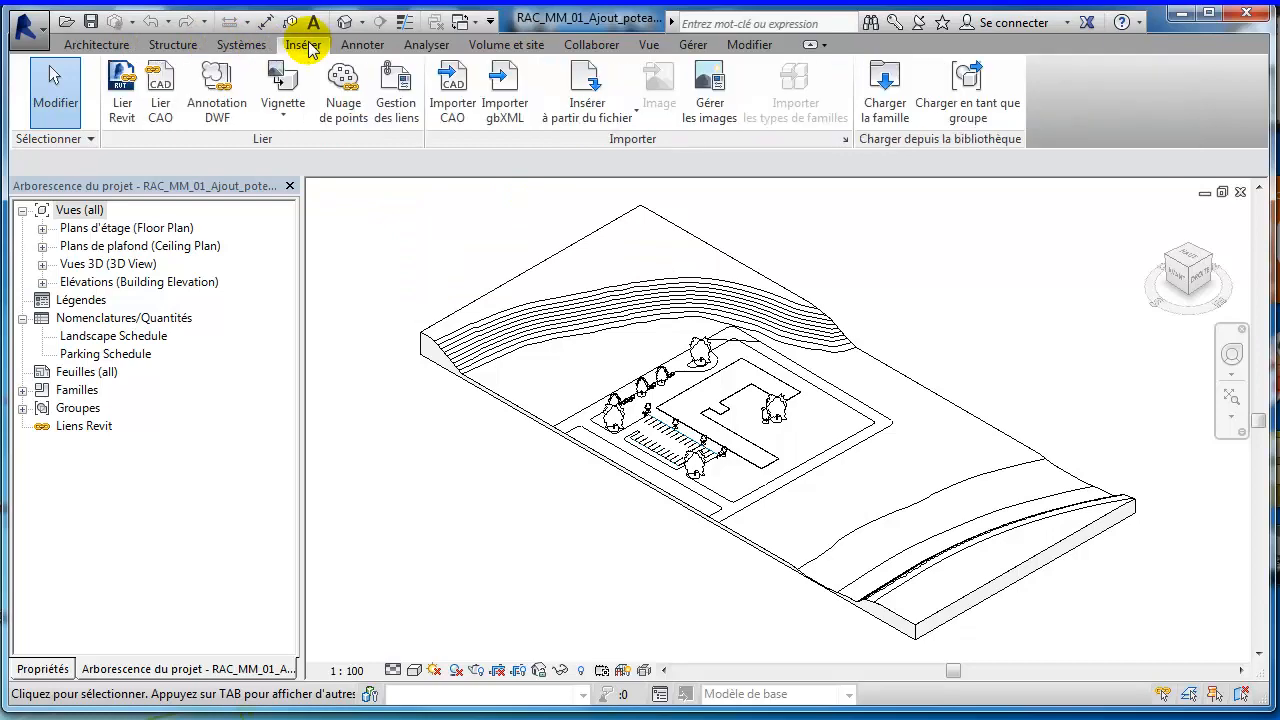
left_click(878, 113)
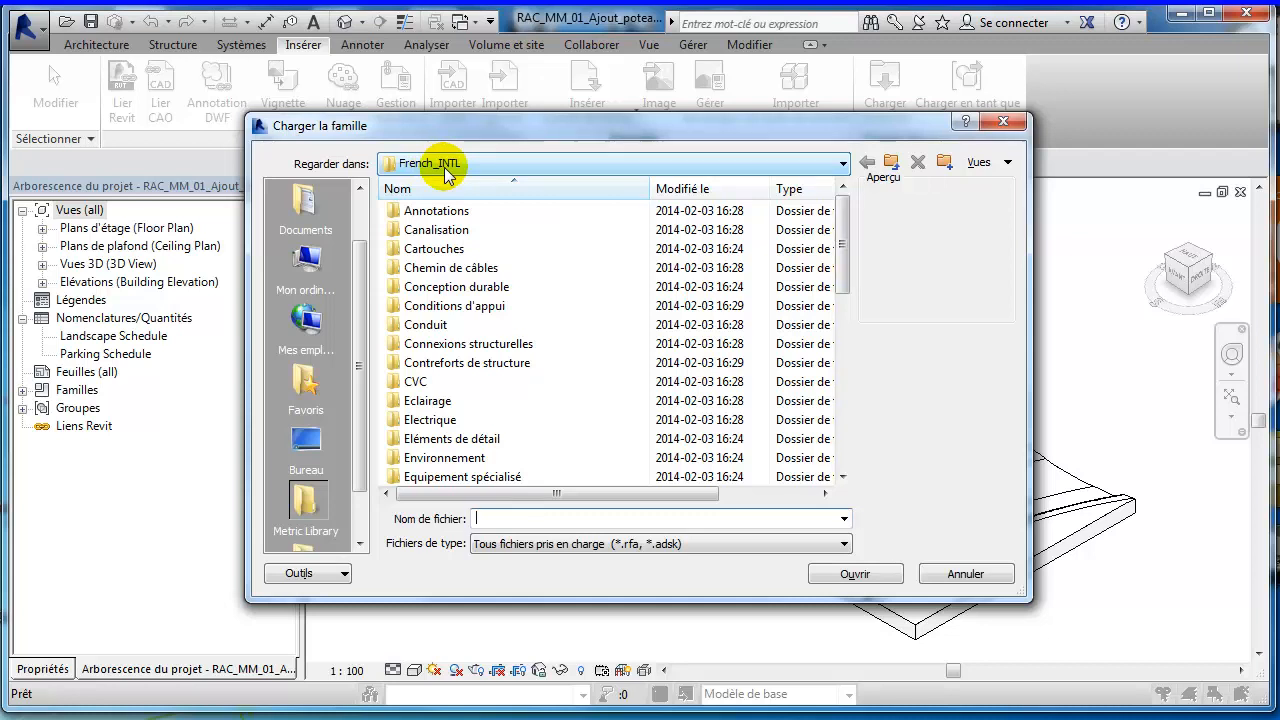
left_click_drag(366, 243, 343, 382)
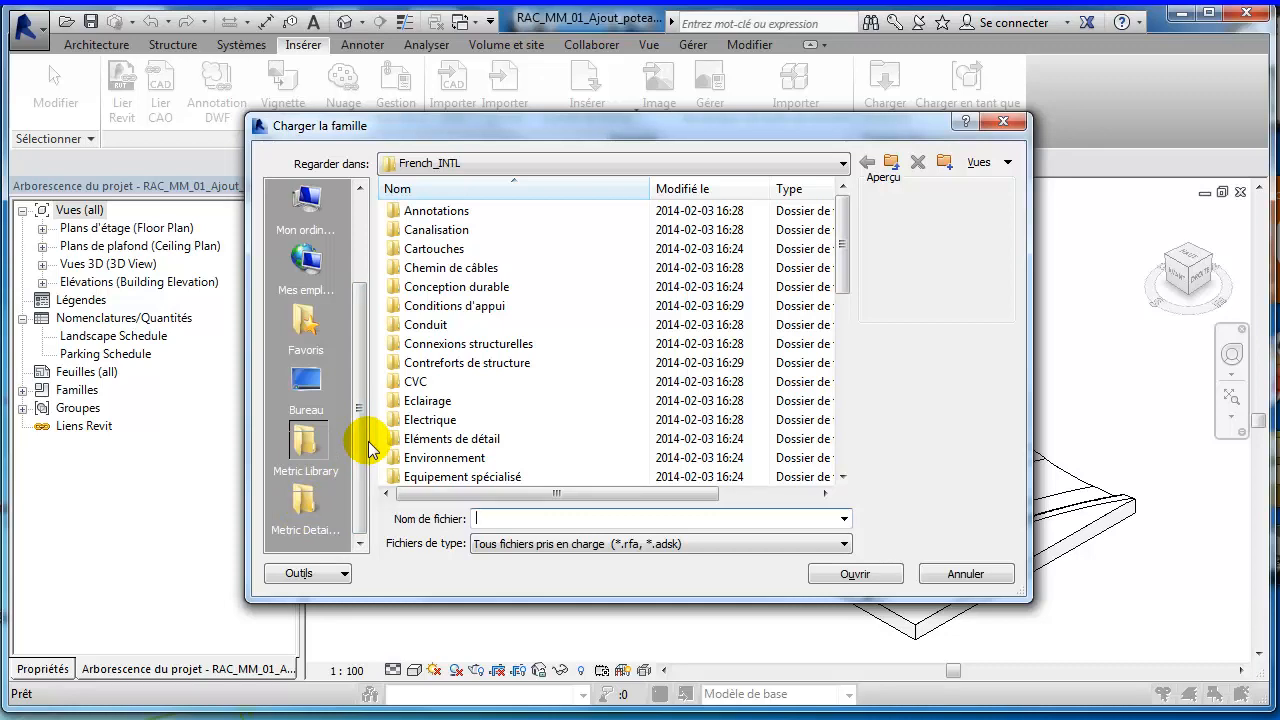
left_click(963, 576)
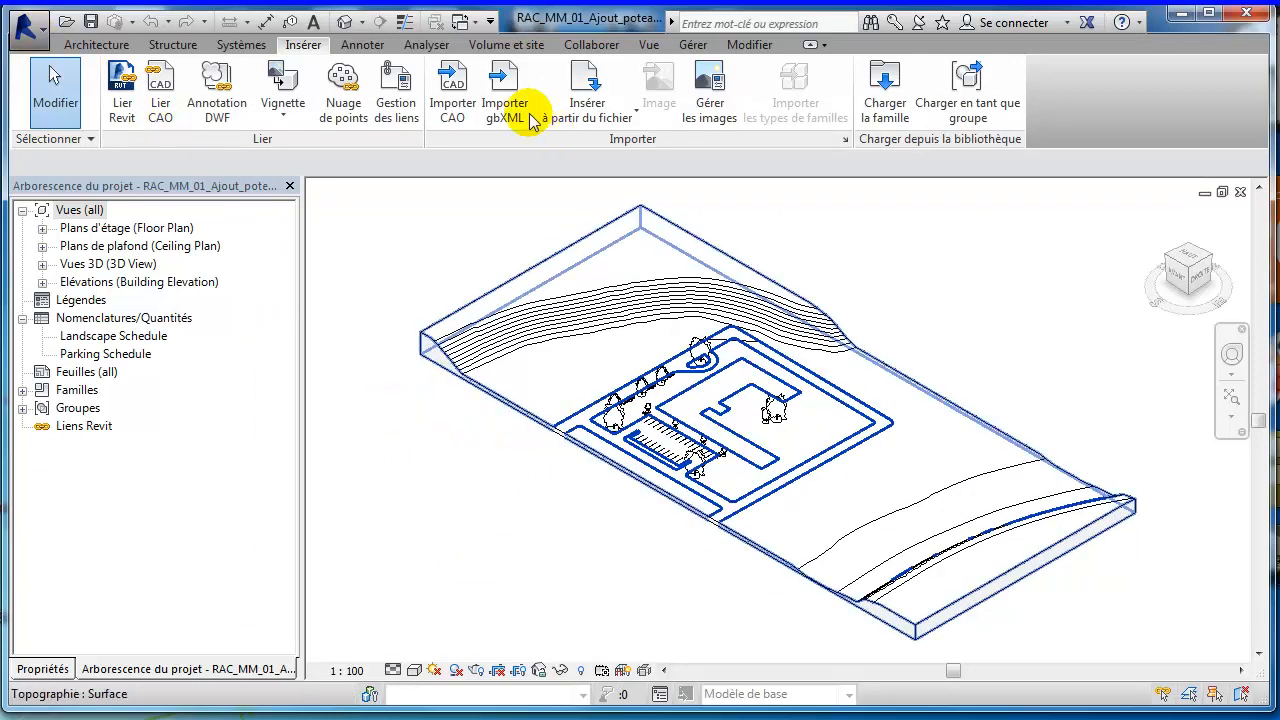
Step: Add the Families folder from Téléchargements to the folder shortcuts used for loading families
left_click(884, 106)
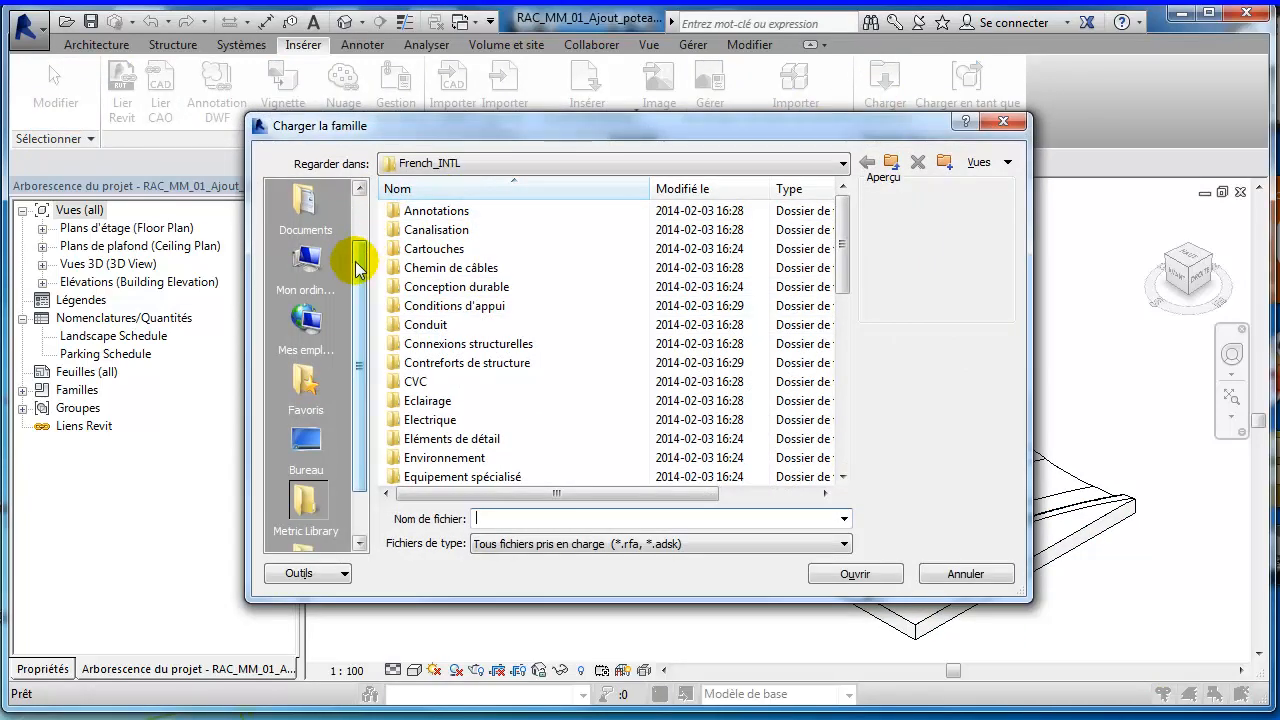
left_click(830, 164)
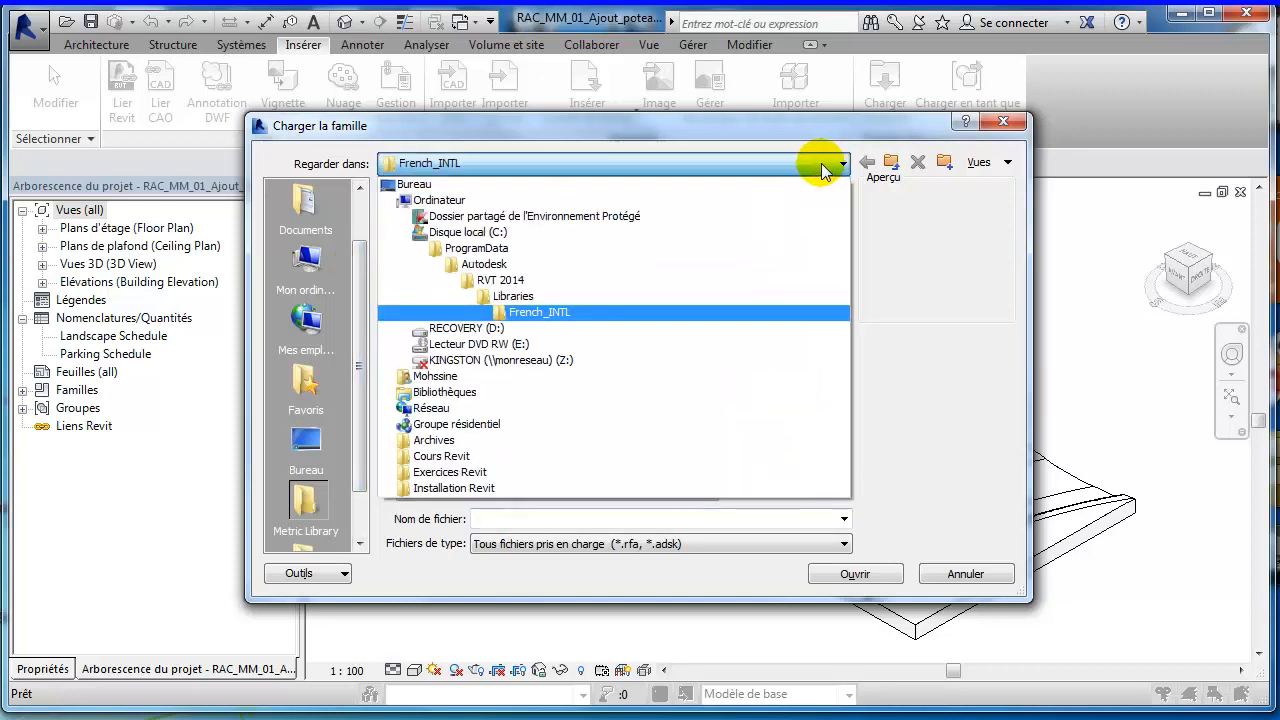
left_click(510, 386)
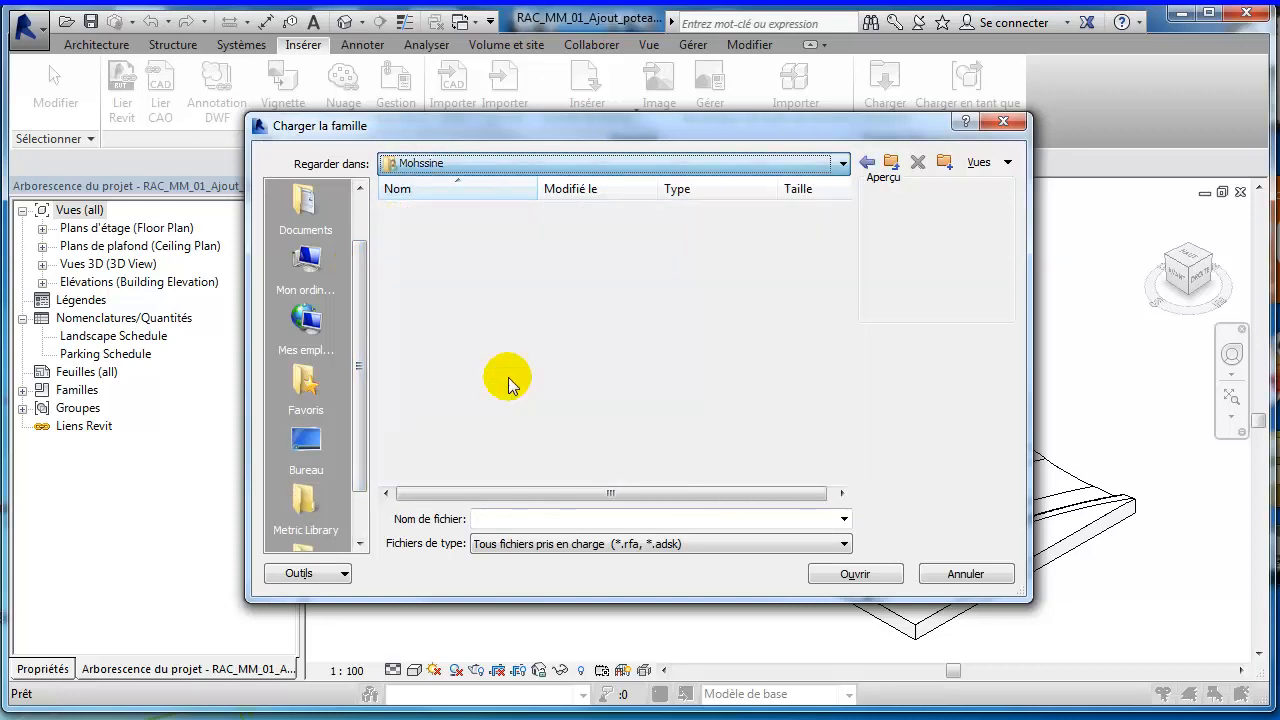
double_click(452, 462)
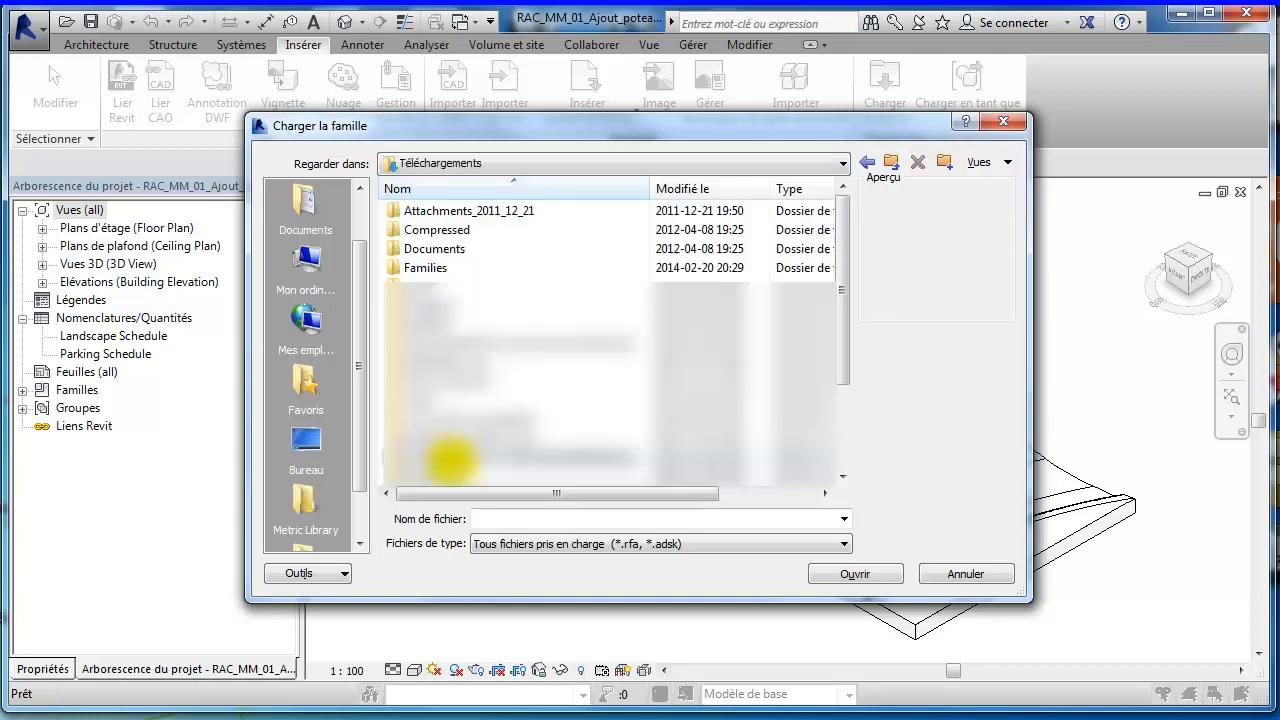
left_click(437, 273)
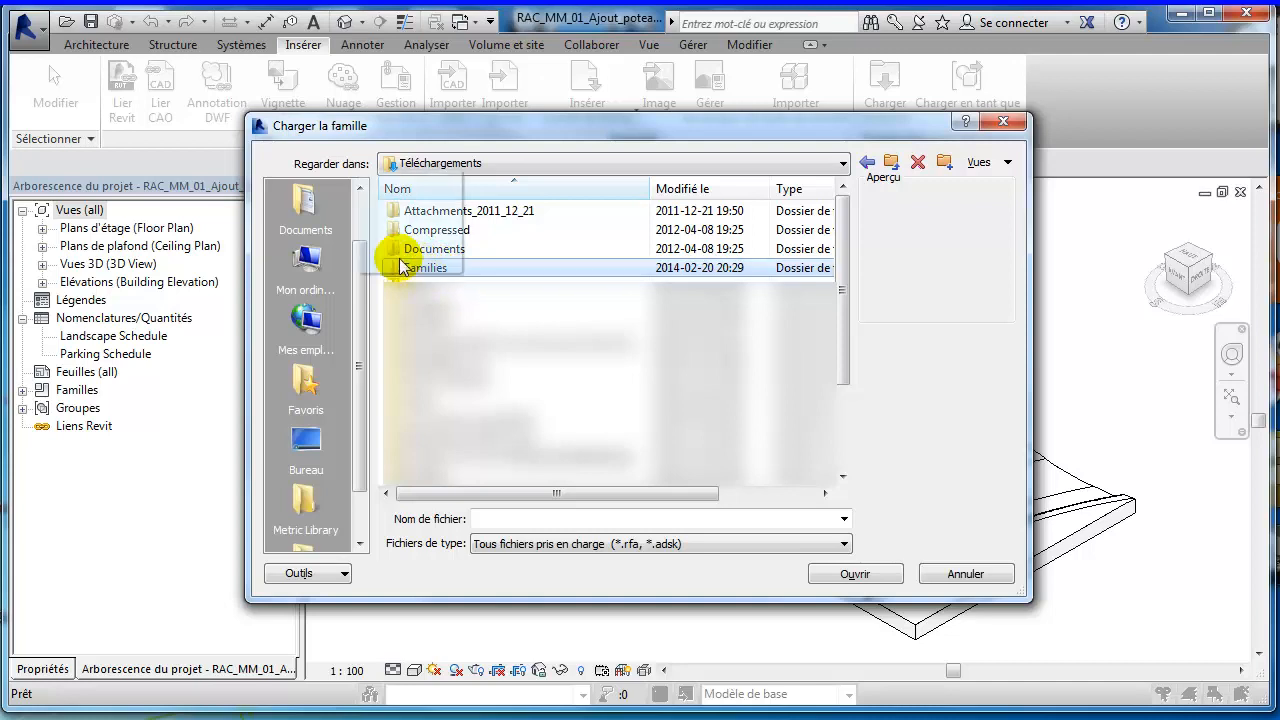
left_click_drag(307, 250, 306, 297)
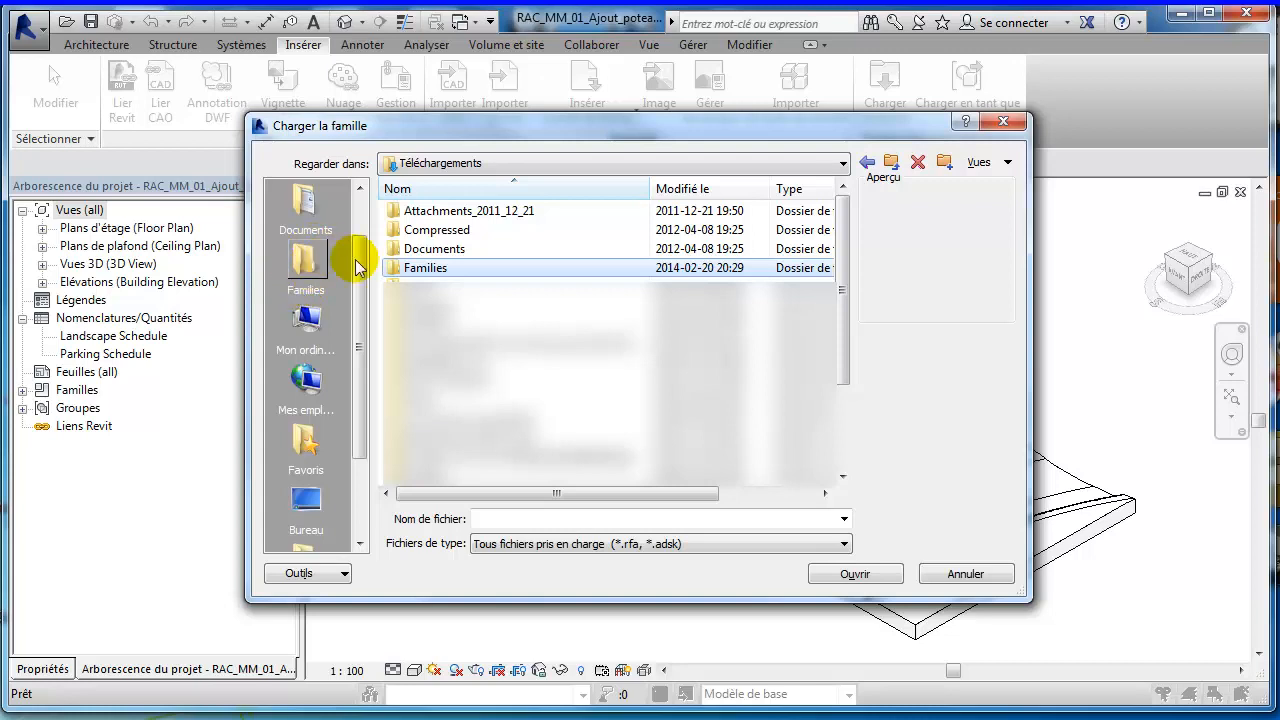
Step: Move the Families shortcut above Historique, then leave family loading and keep the new shortcut arrangement
left_click_drag(361, 250, 361, 202)
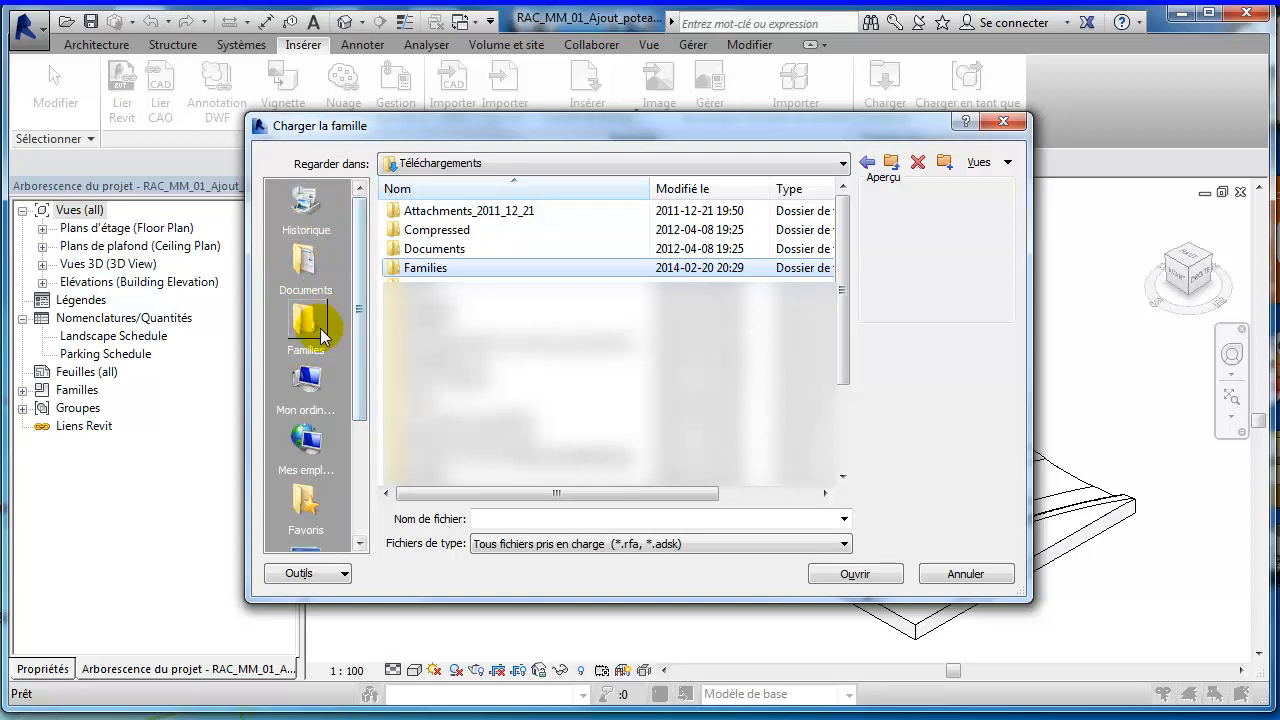
left_click_drag(312, 325, 309, 200)
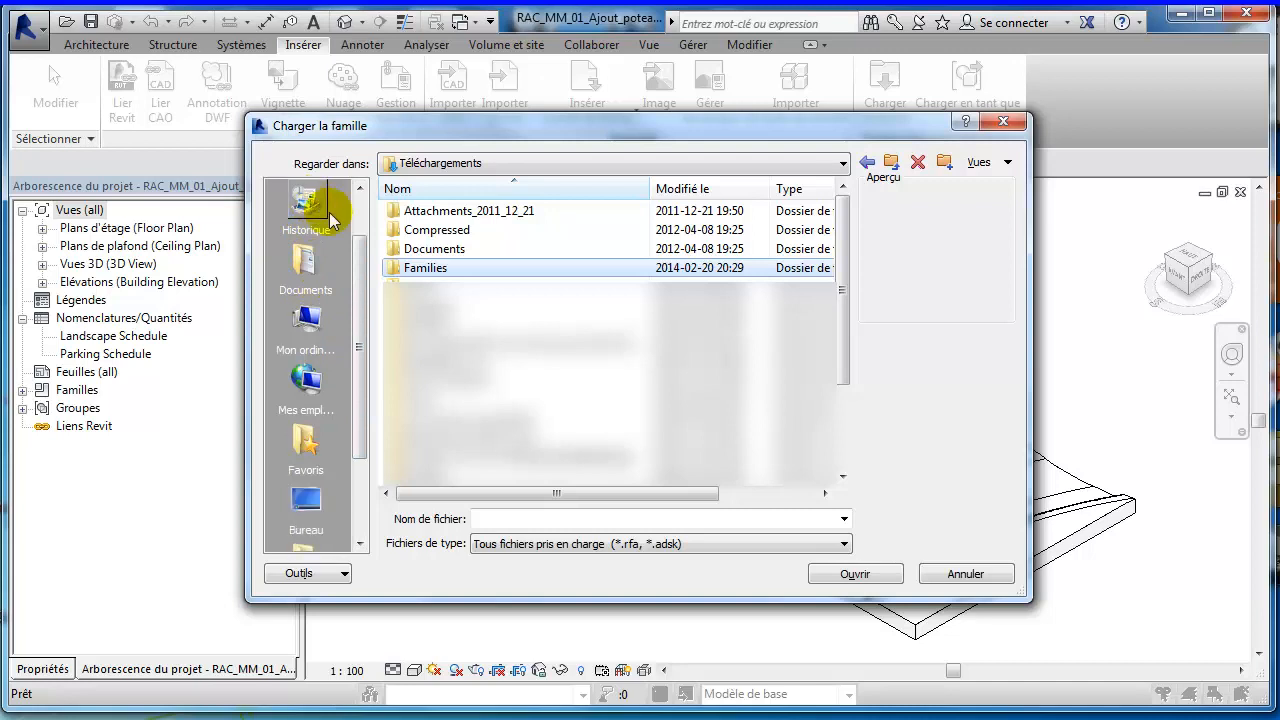
left_click_drag(360, 254, 360, 214)
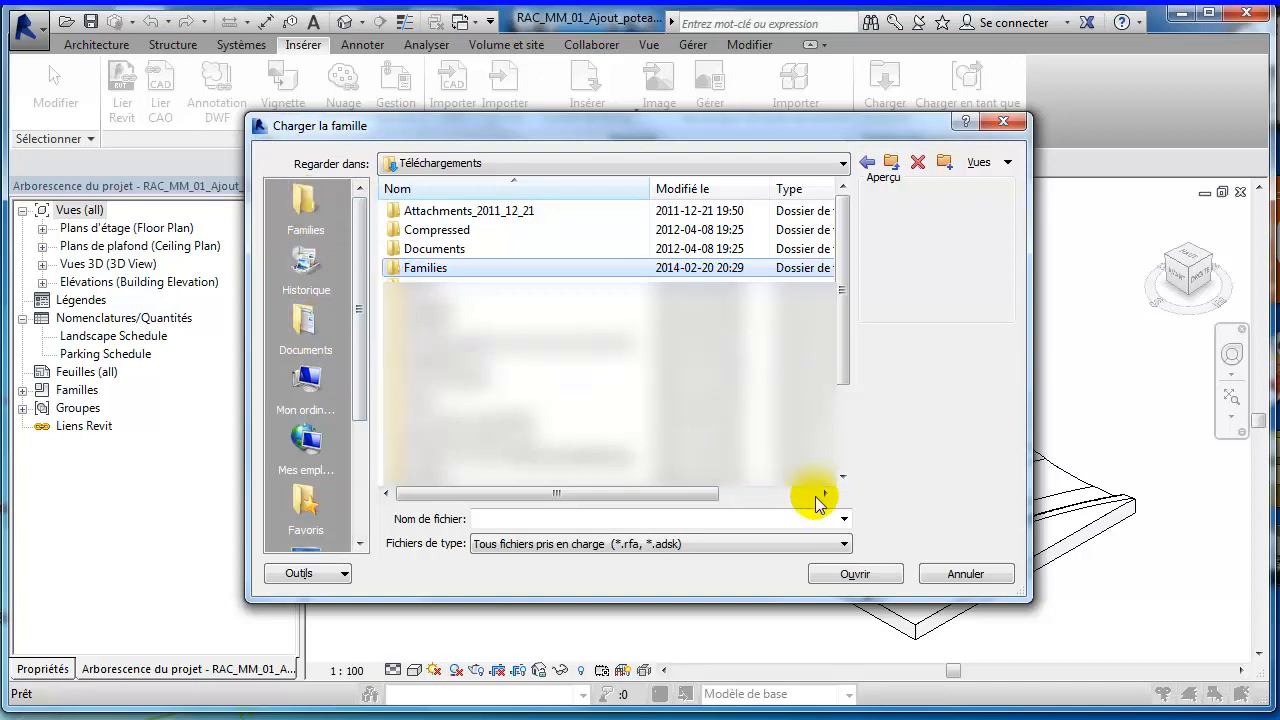
left_click(966, 580)
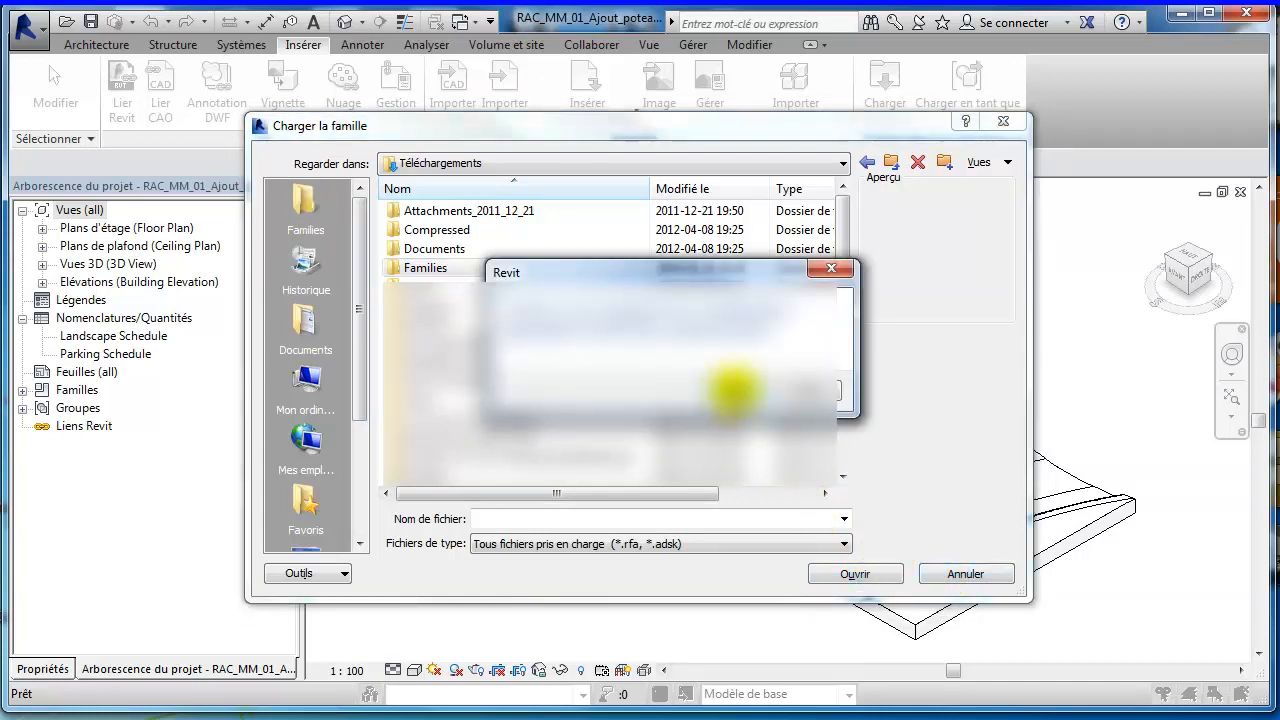
left_click(735, 390)
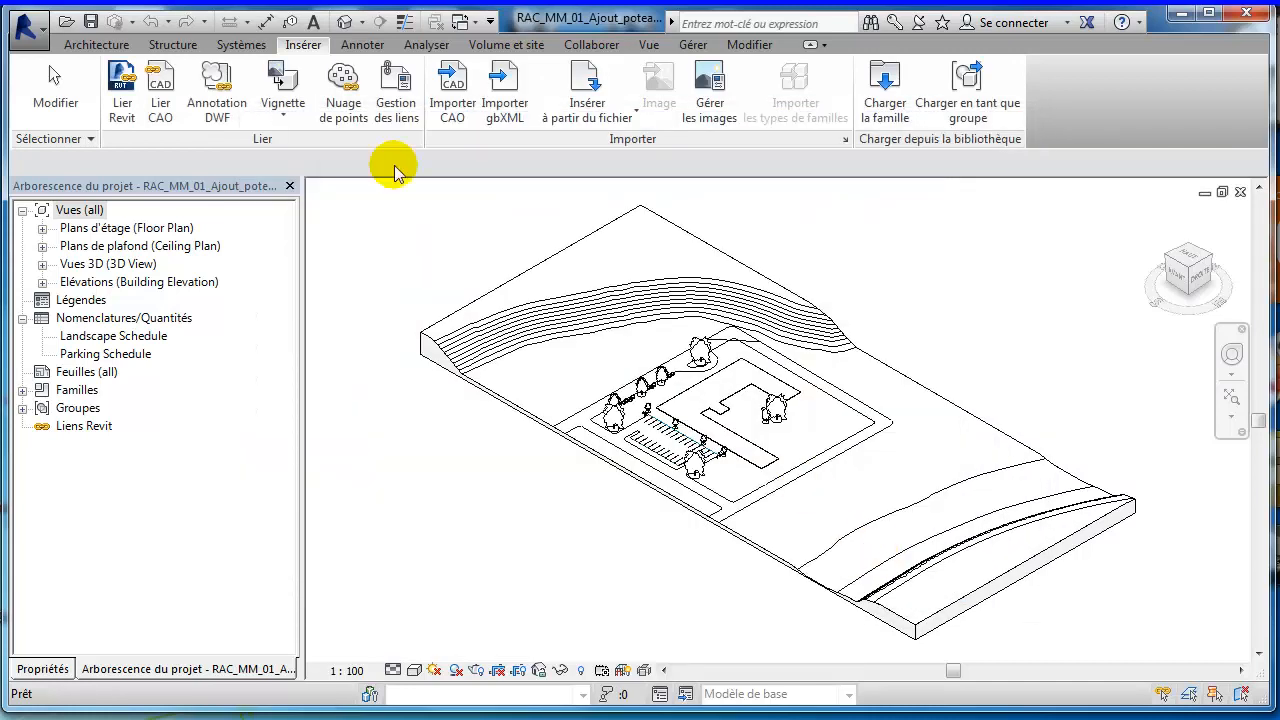
Step: Check the family files reachable through the Families shortcut and its Families subfolder, without loading any
left_click(884, 107)
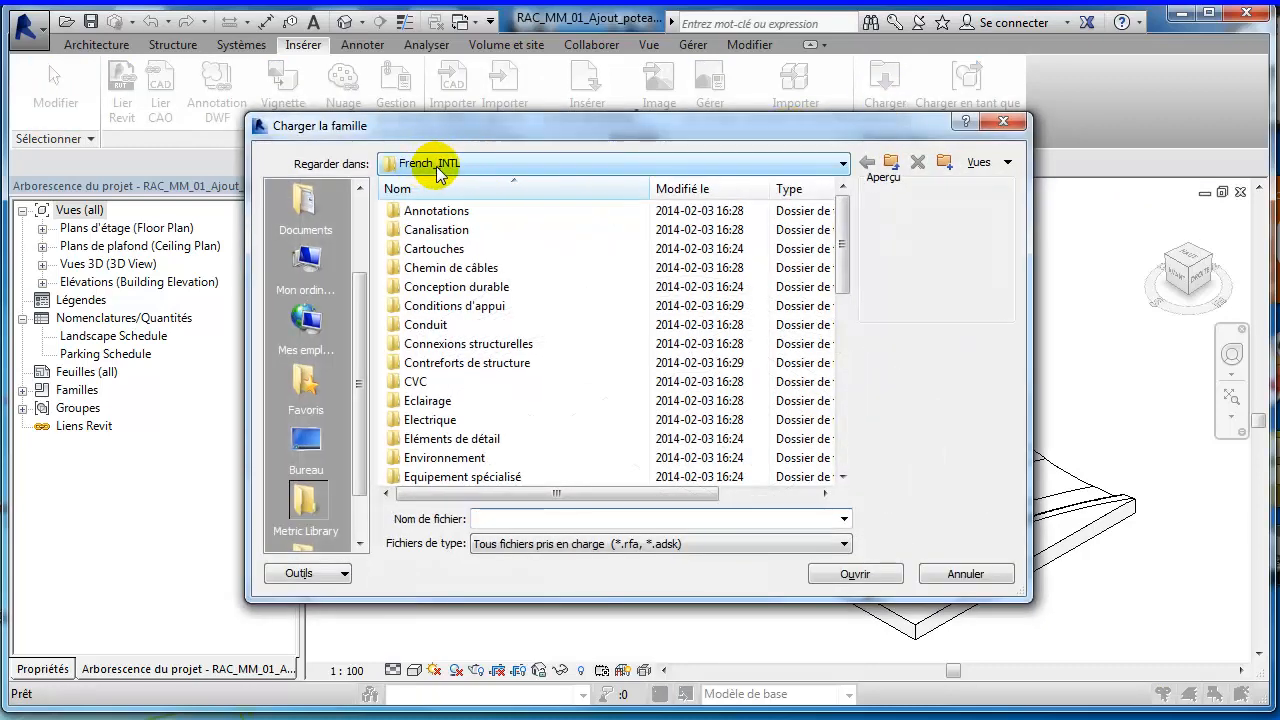
left_click_drag(357, 281, 361, 189)
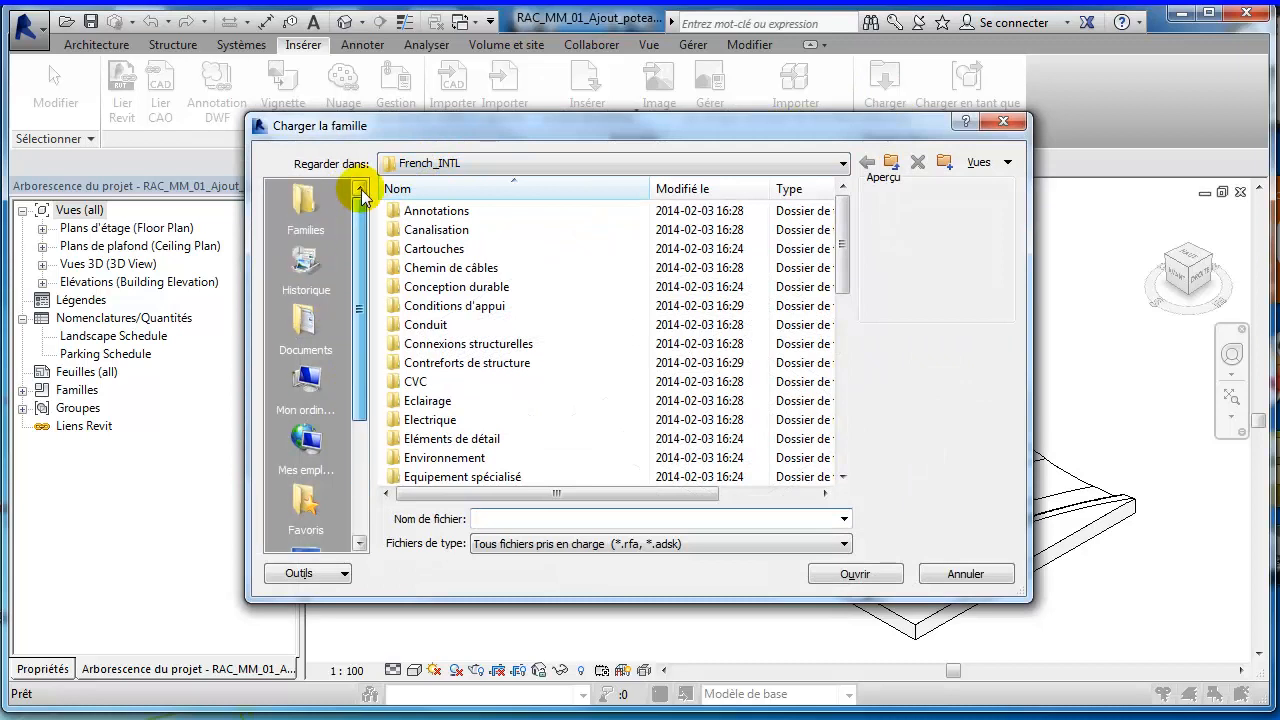
left_click(303, 205)
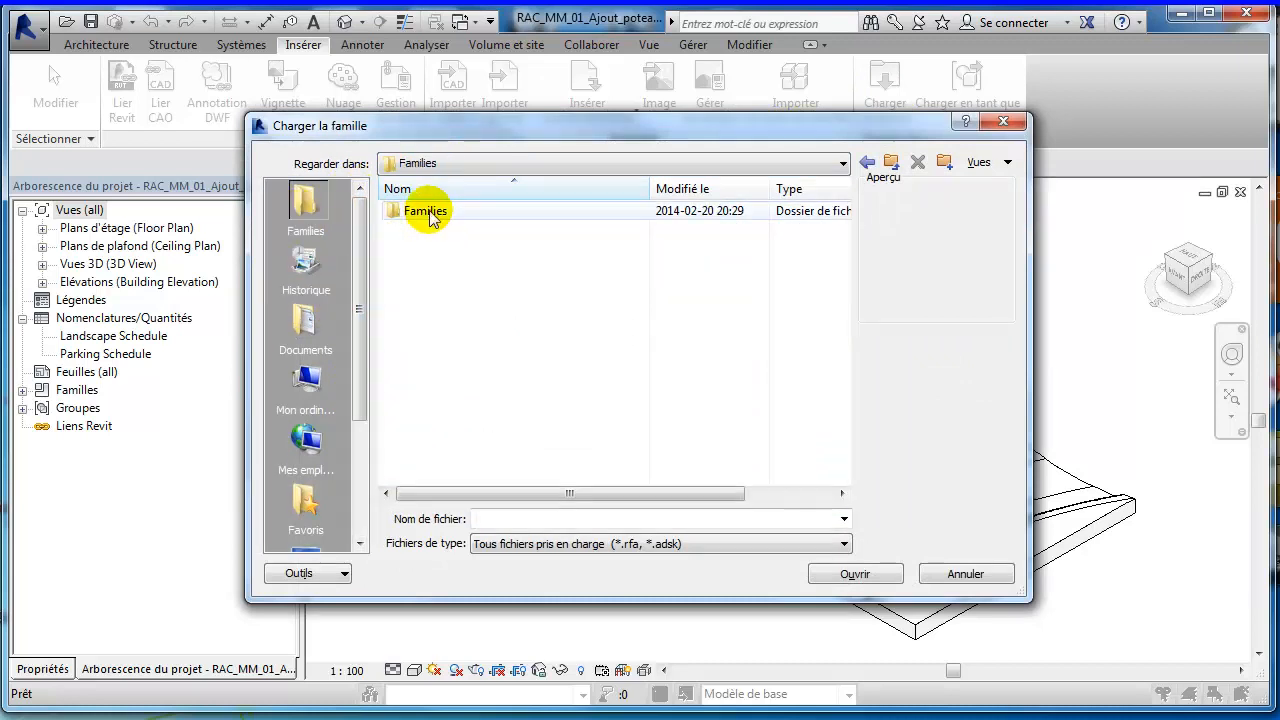
double_click(429, 212)
left_click(428, 284)
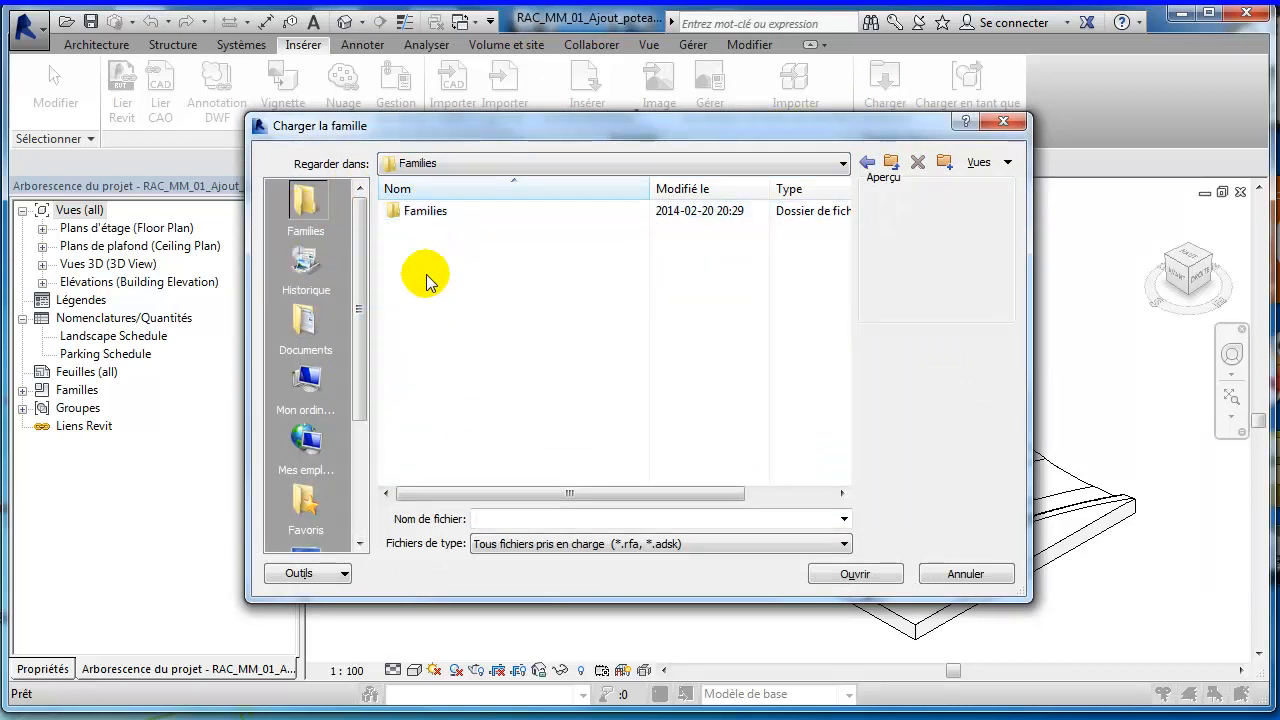
double_click(420, 212)
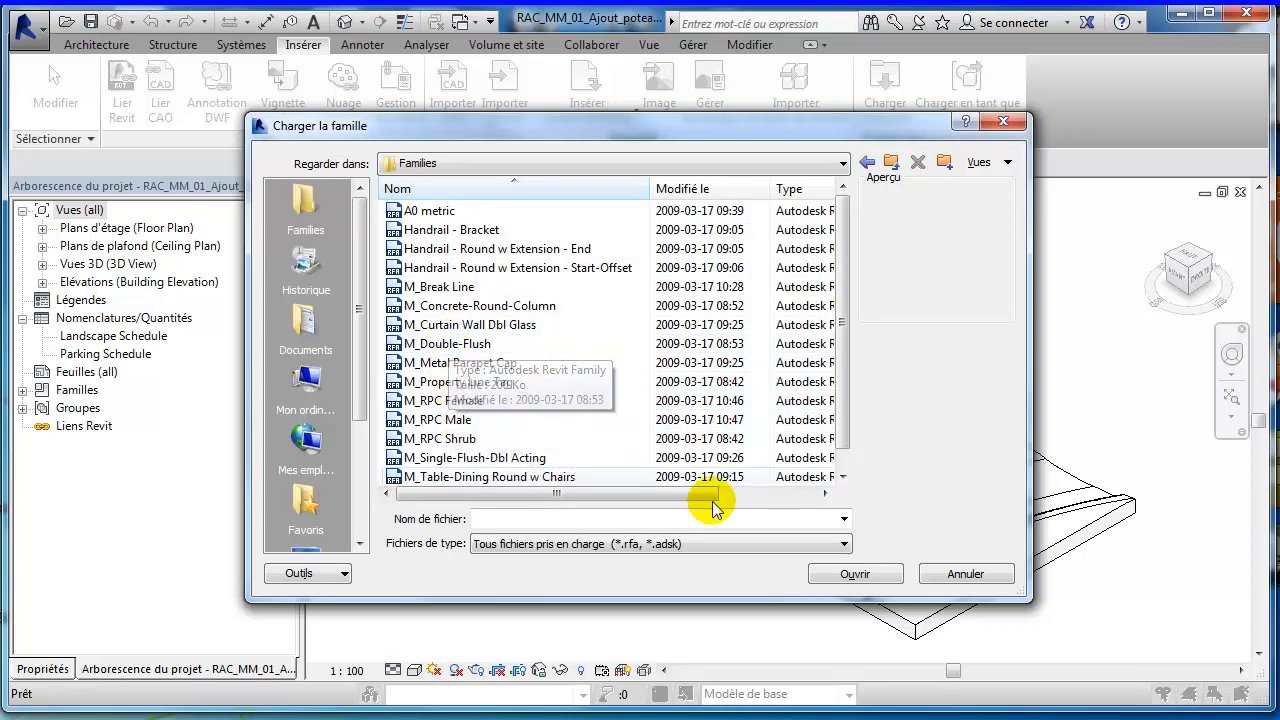
left_click(966, 575)
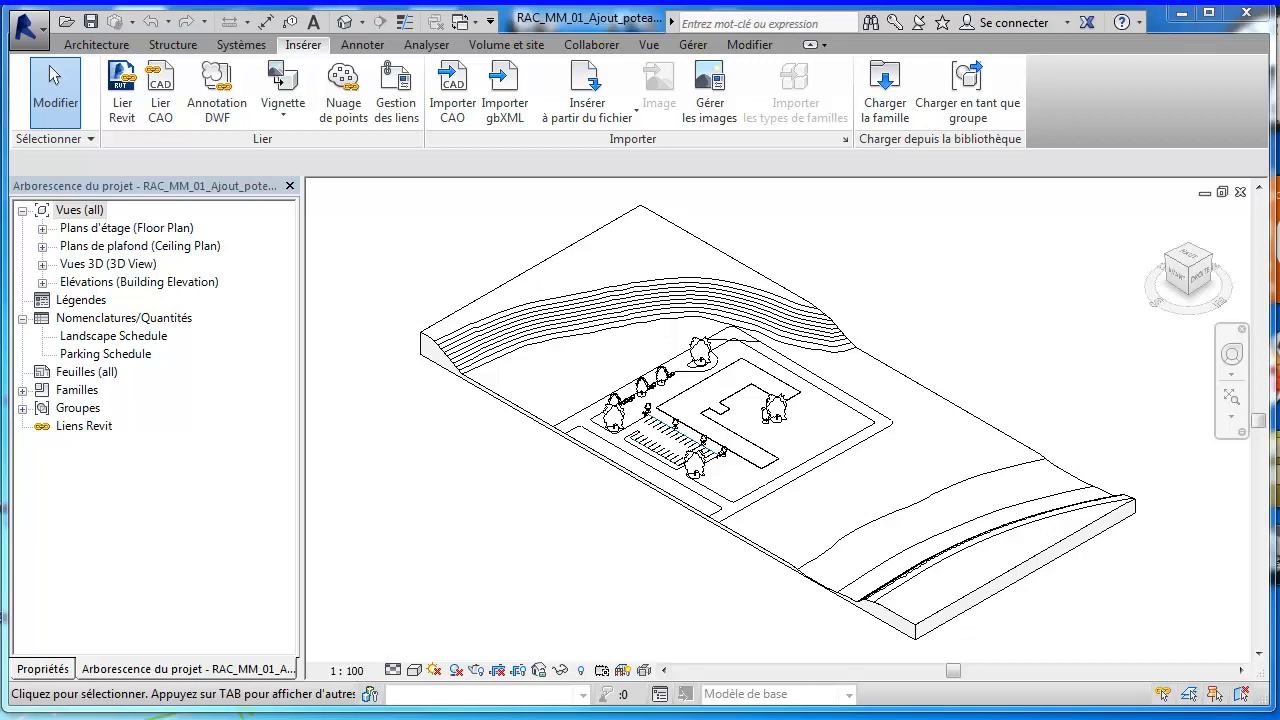
Step: Show the full project title and open the floor plan view 01 - Entry Level
left_click(673, 20)
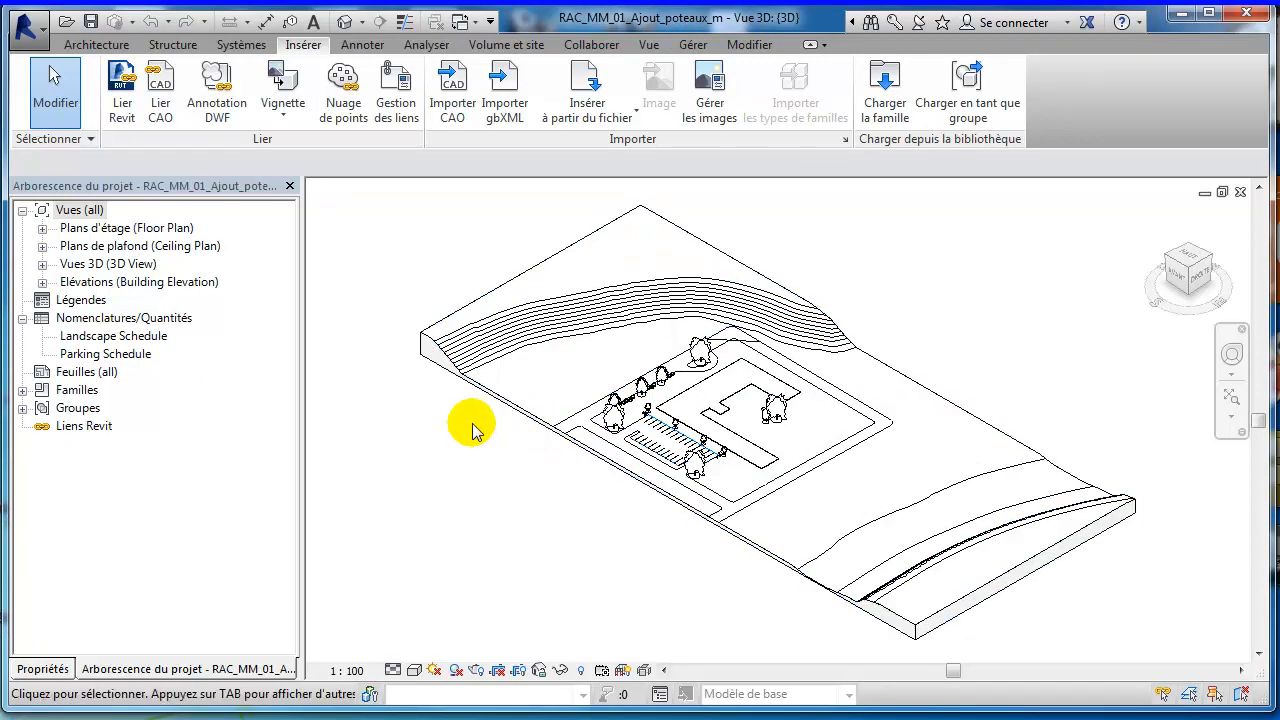
left_click(43, 229)
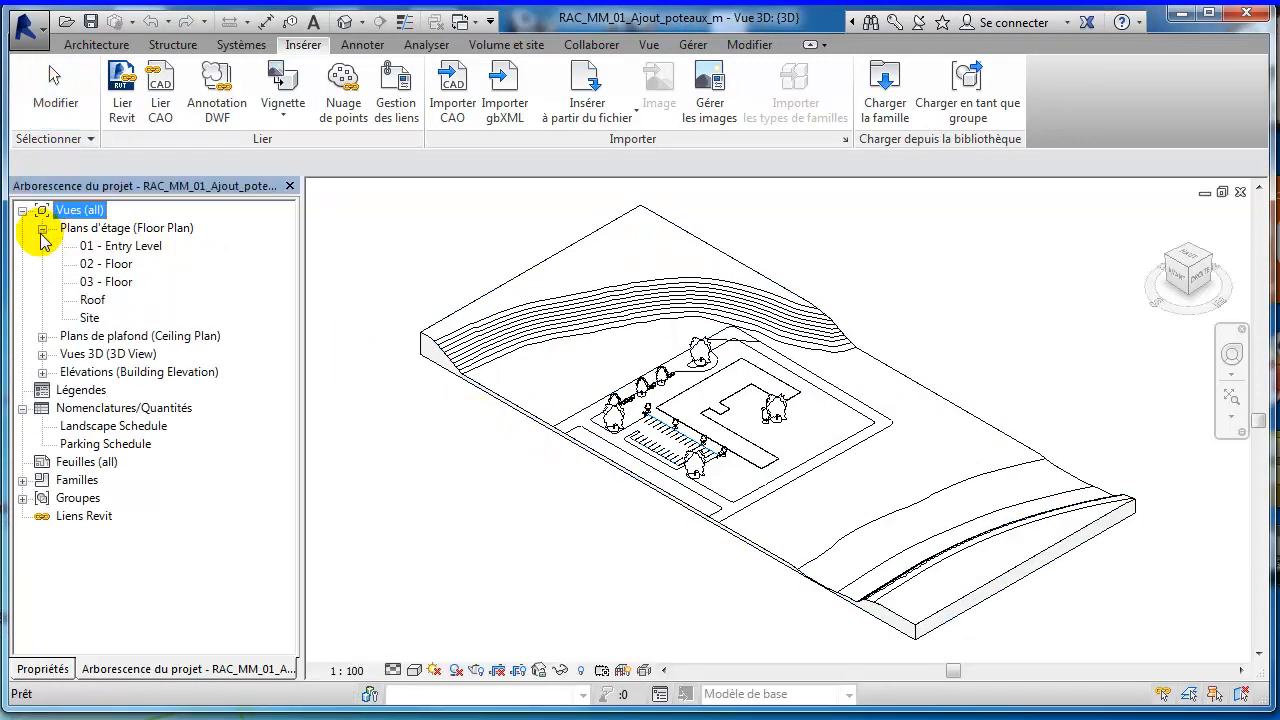
left_click(120, 246)
double_click(121, 250)
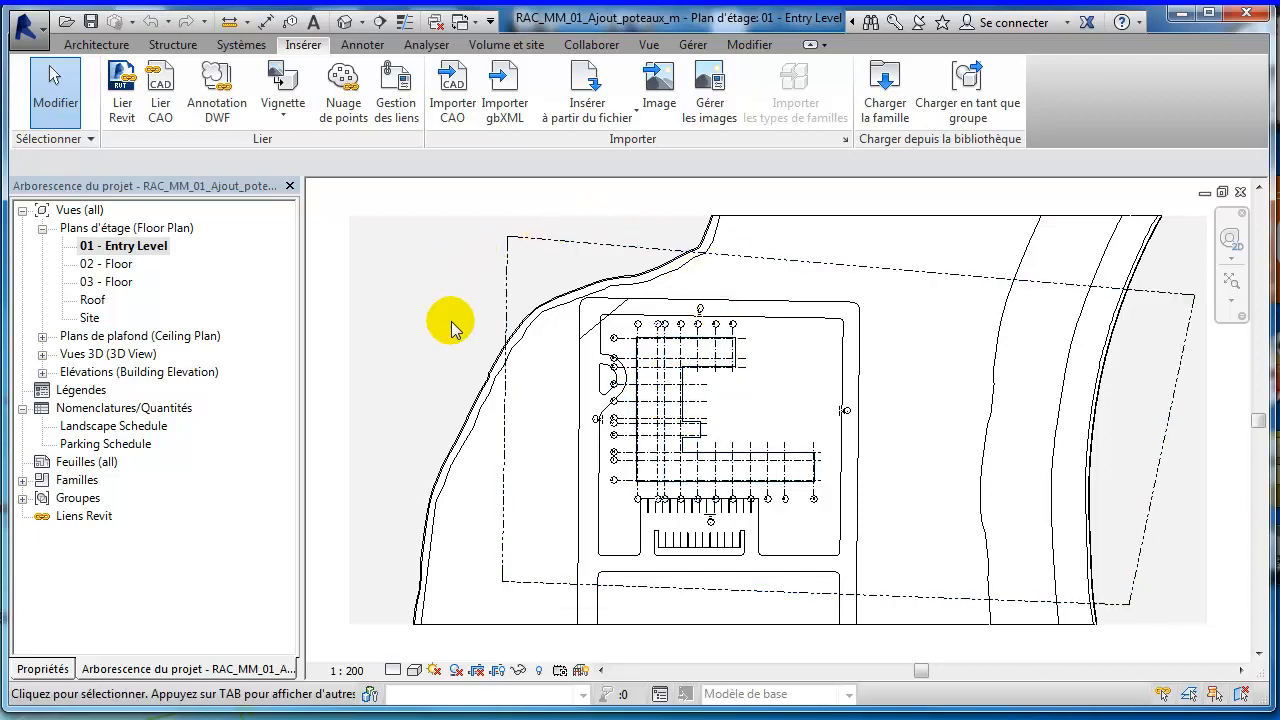
Step: Hide the topography surface by category in the 01 - Entry Level plan
left_click(480, 400)
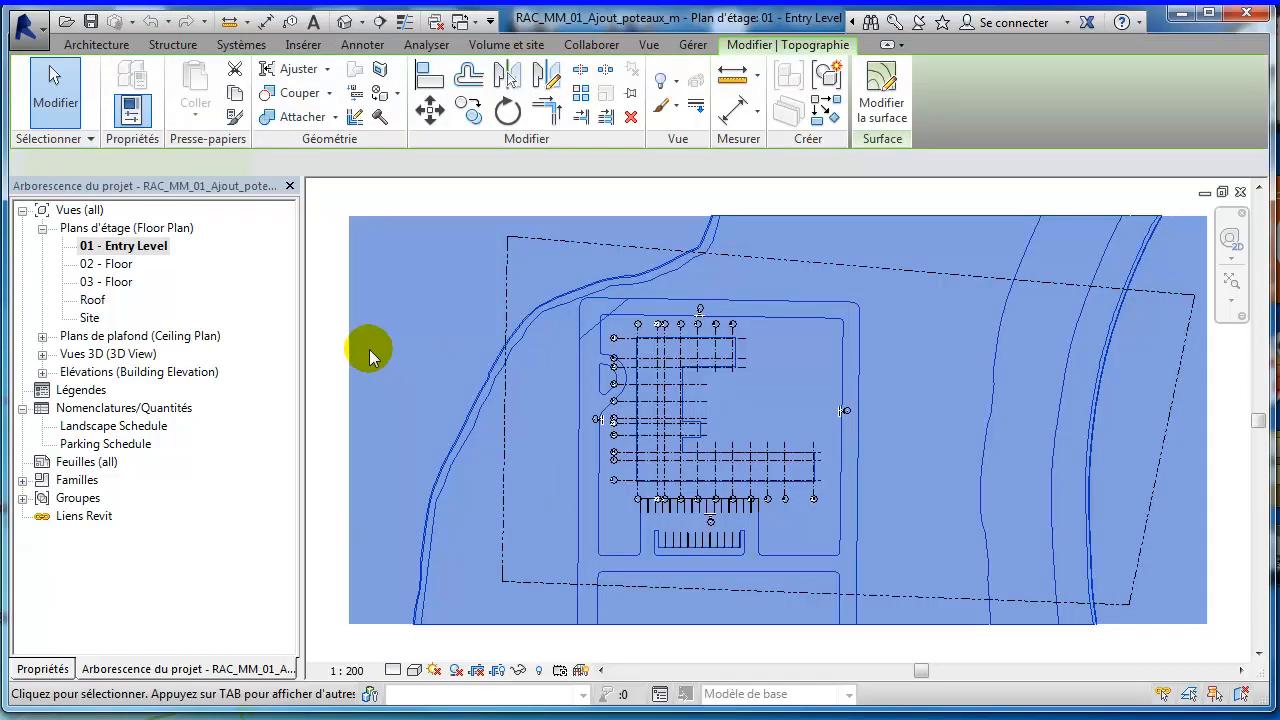
right_click(323, 345)
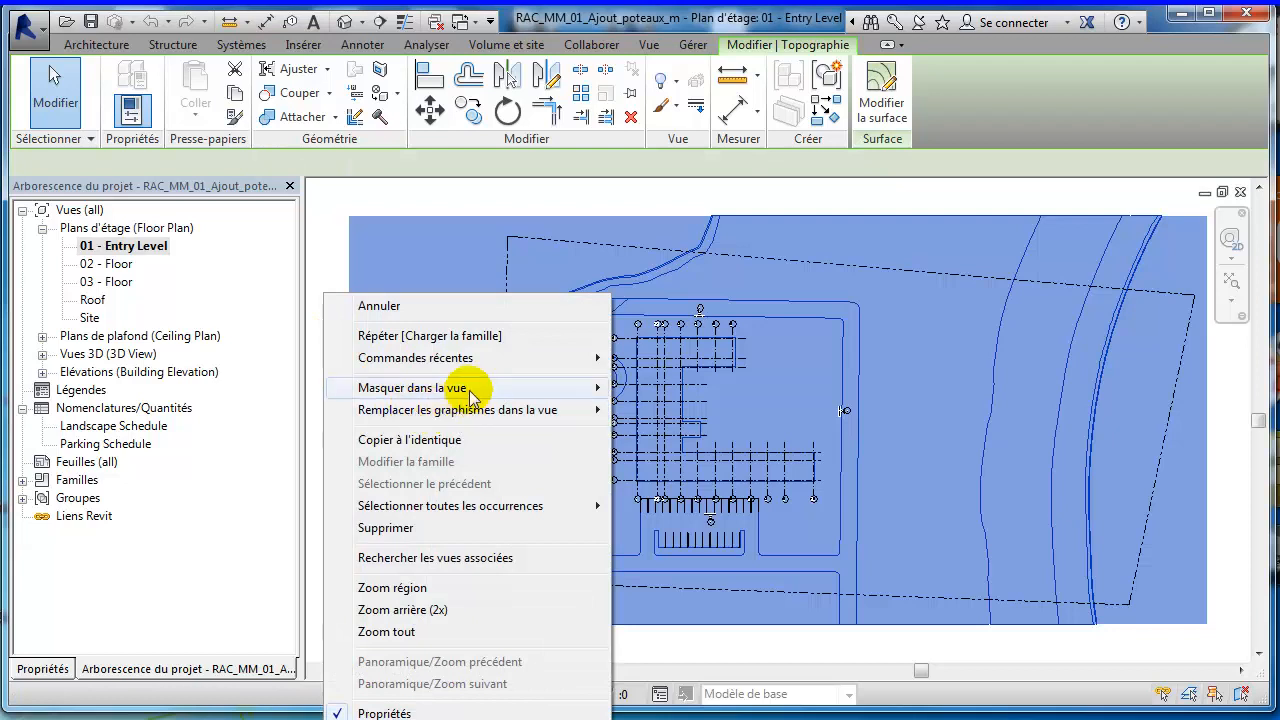
mouse_move(478, 392)
left_click(666, 410)
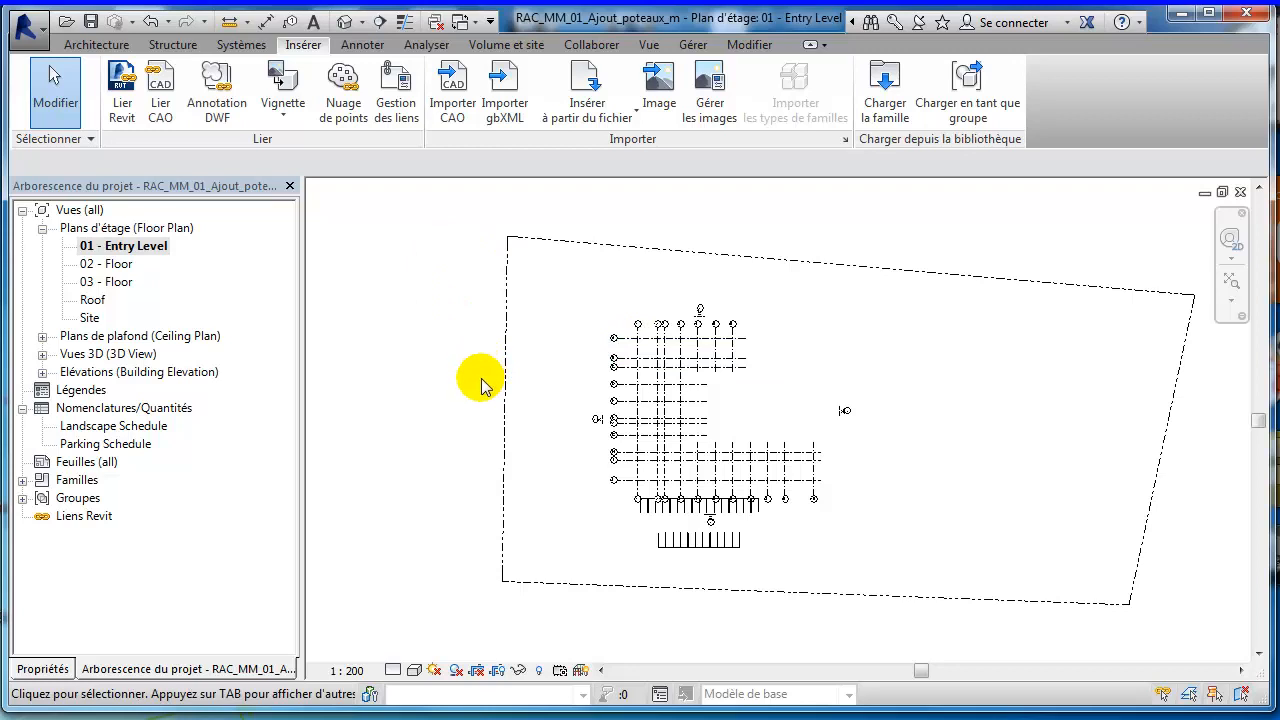
Step: Turn on the Terre-plein subcategory under Site in the Entry Level view's visibility/graphics overrides and apply it
key("v")
key("g")
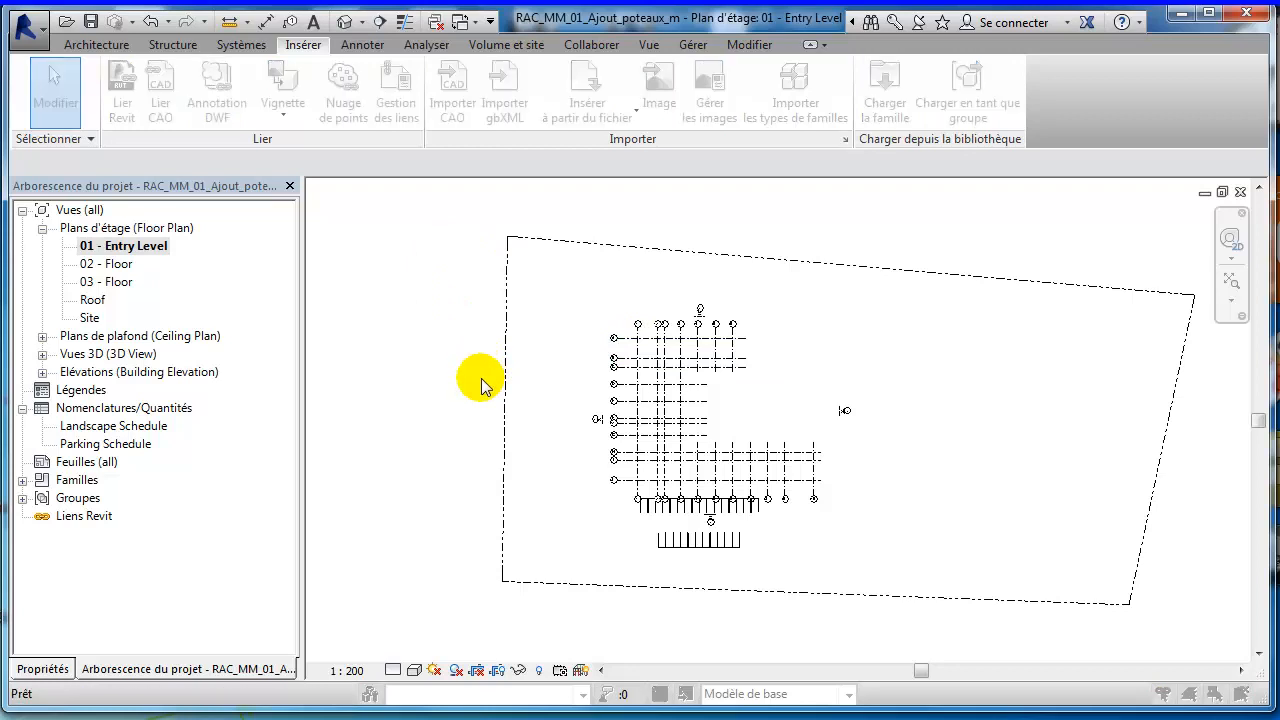
left_click_drag(0, 212, 650, 65)
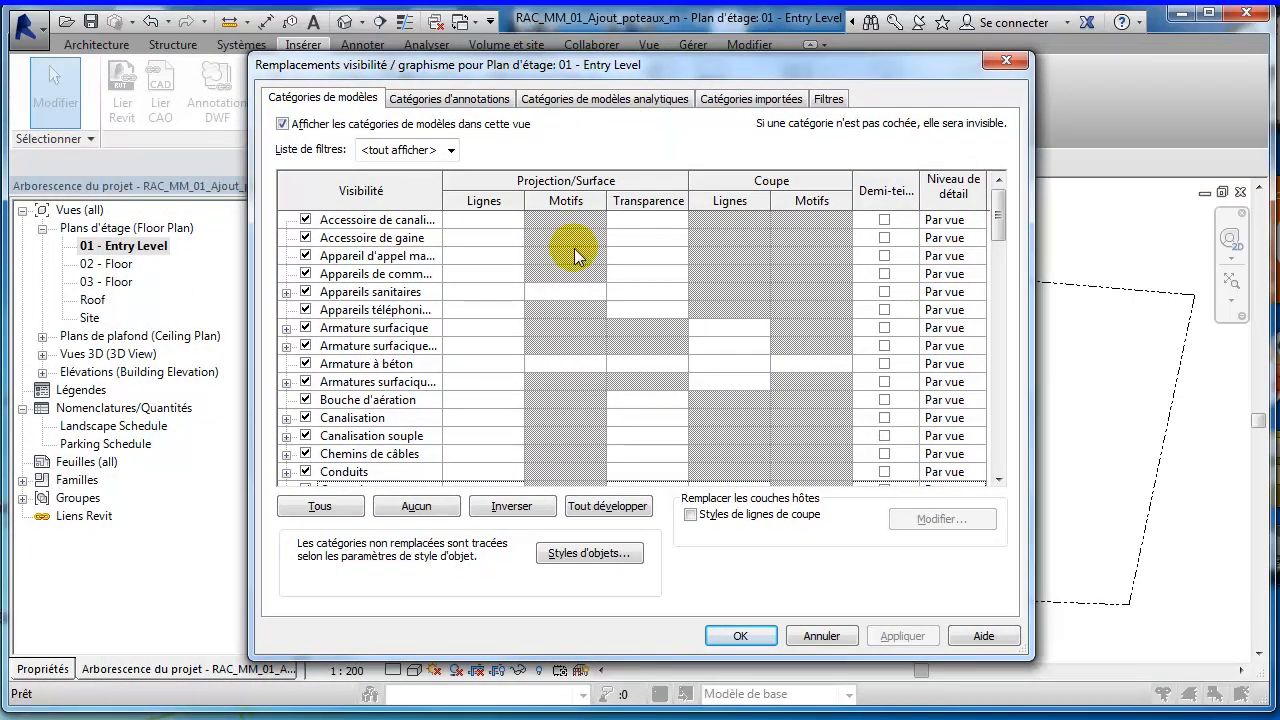
left_click_drag(1000, 228, 1002, 472)
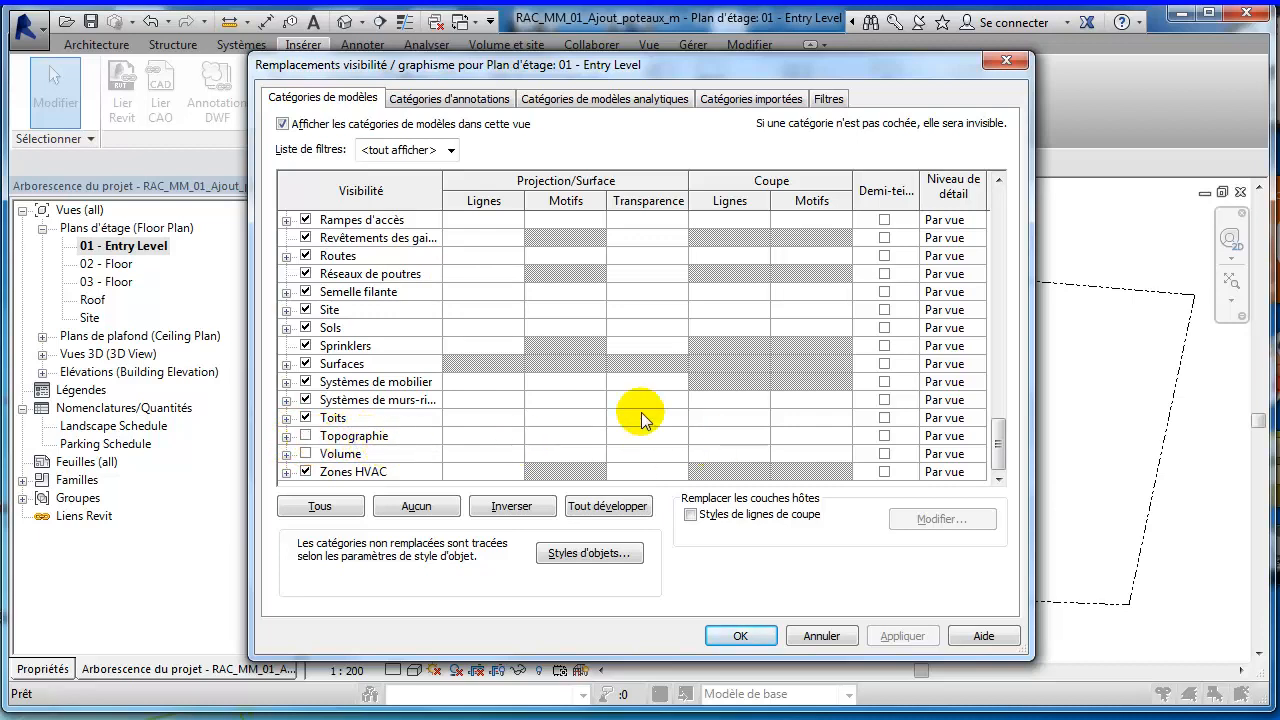
left_click(287, 311)
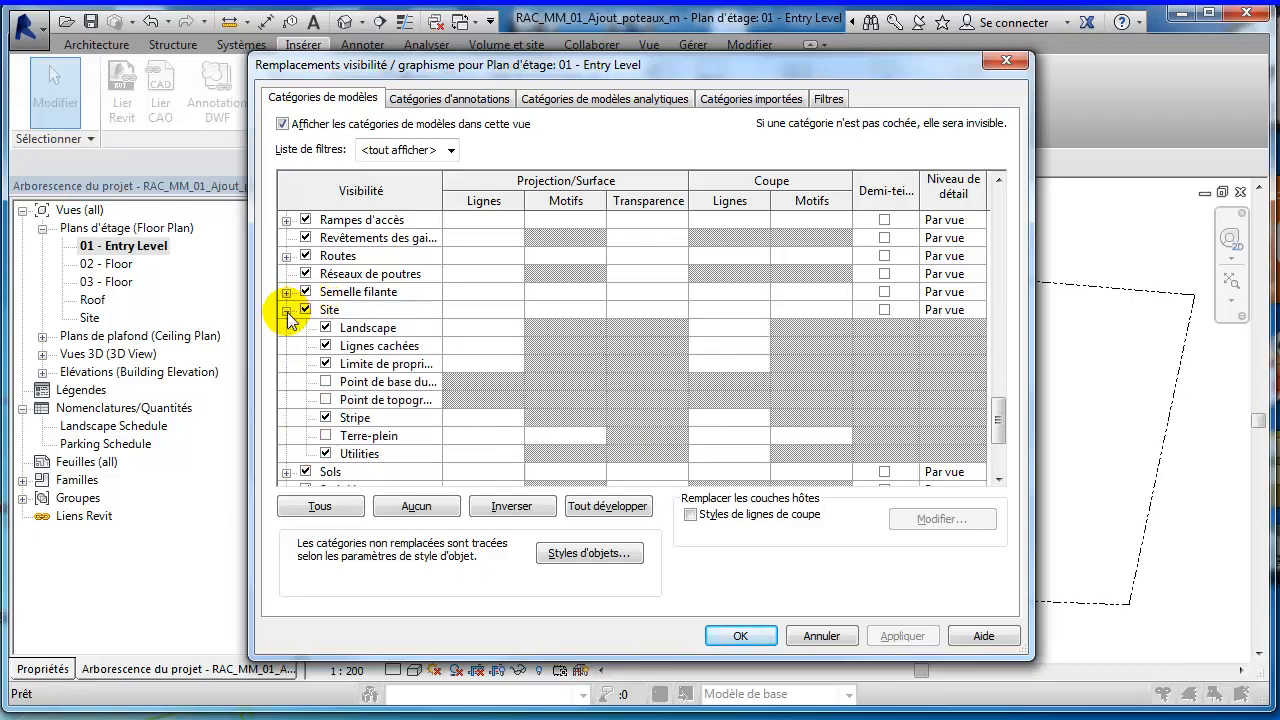
left_click(325, 436)
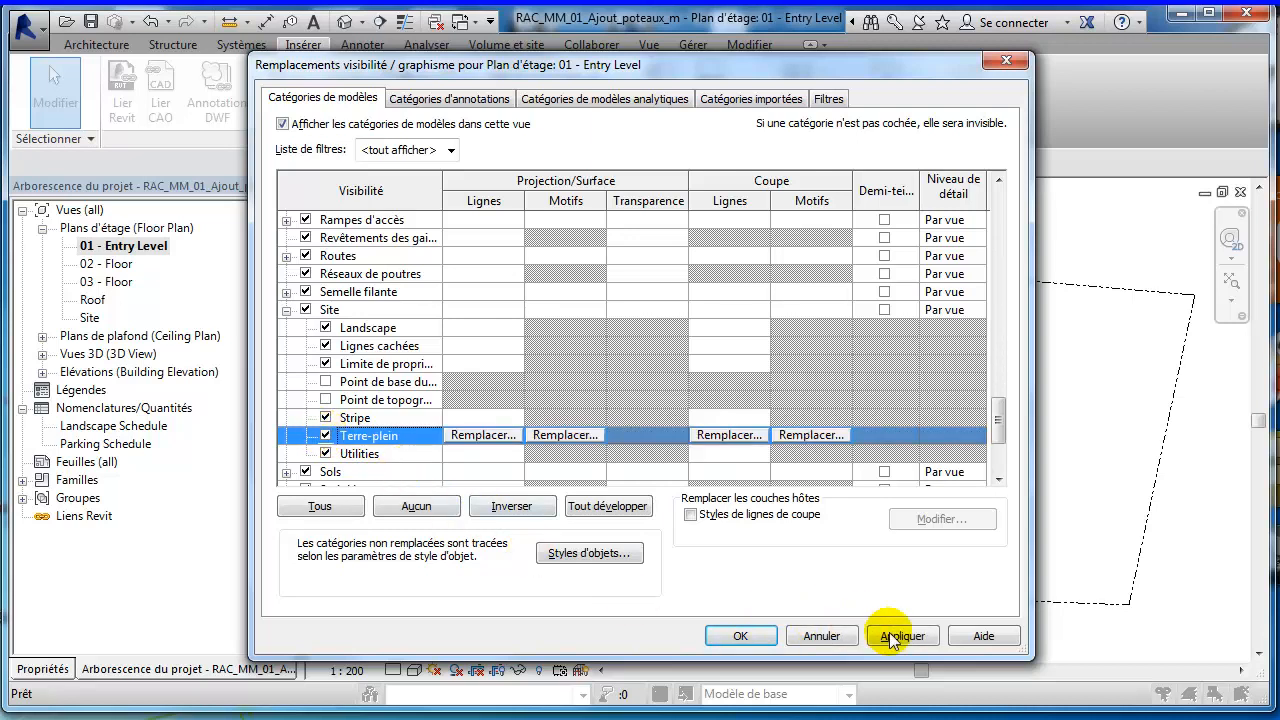
left_click(890, 636)
Step: Turn off the property line subcategory under Site, apply it, and move the dialog aside to check the plan
left_click_drag(434, 66, 334, 109)
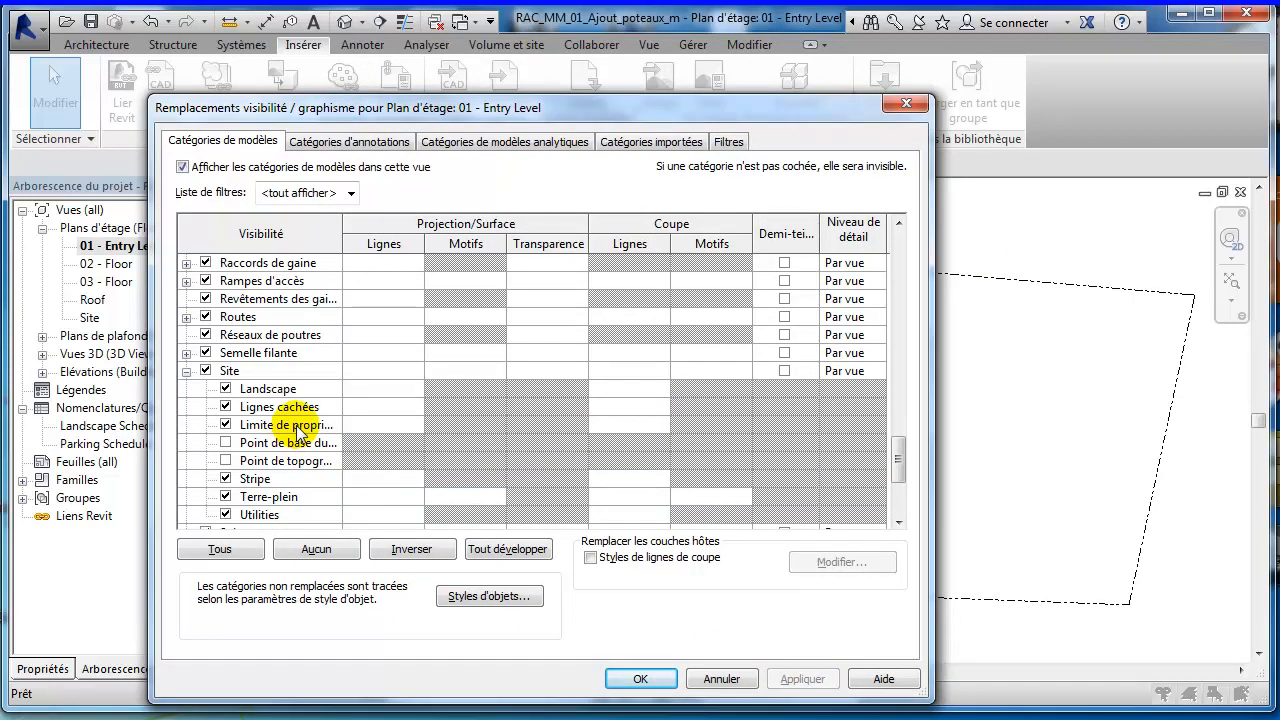
left_click(226, 425)
left_click(800, 678)
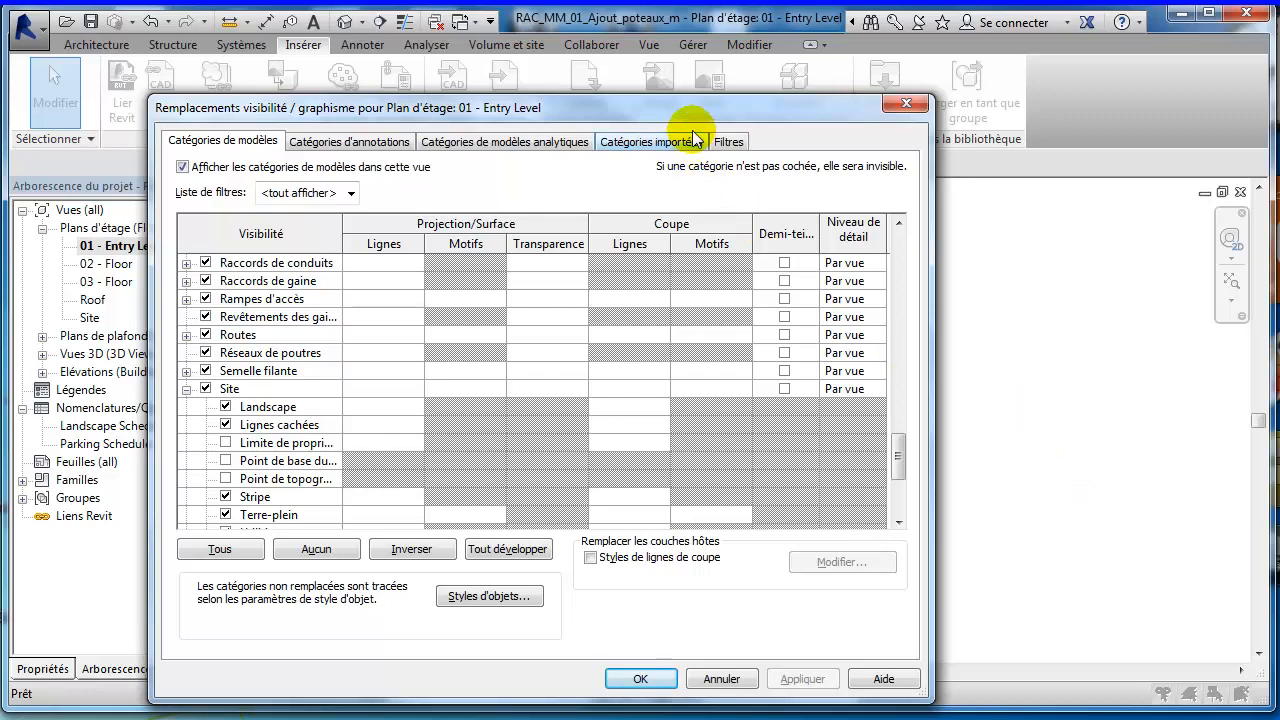
left_click_drag(695, 107, 1132, 289)
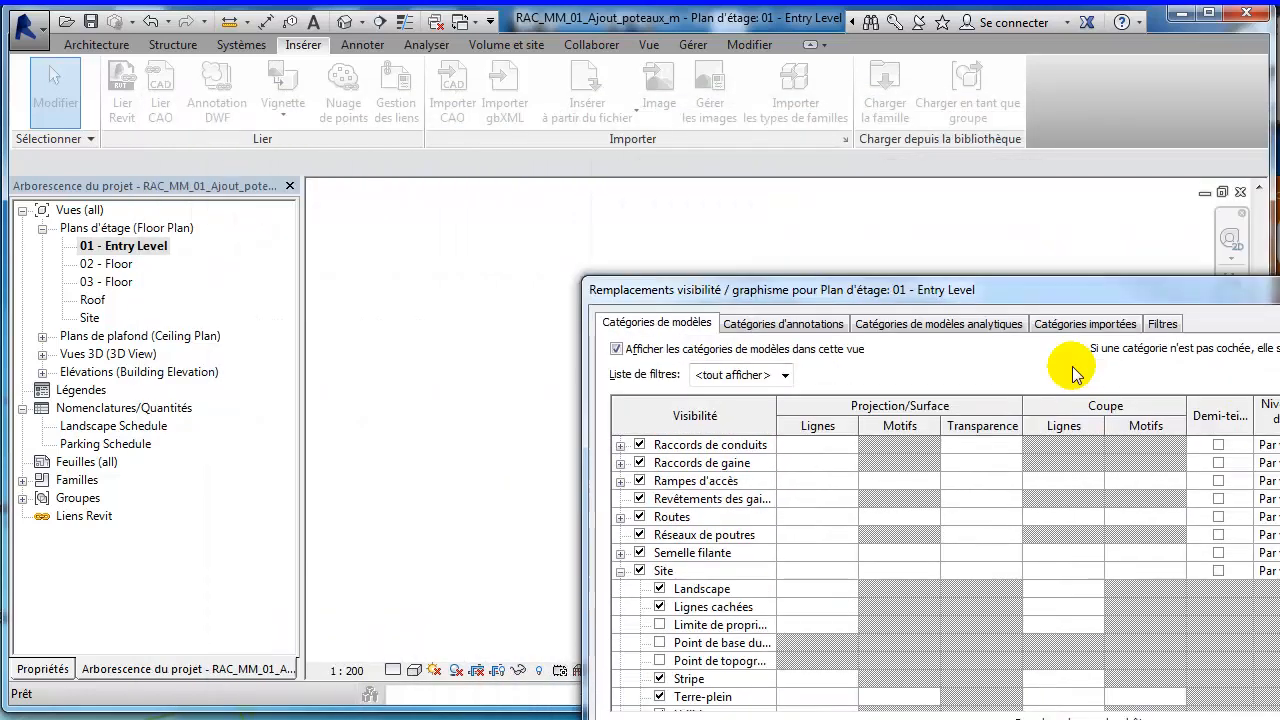
left_click_drag(1075, 372, 457, 71)
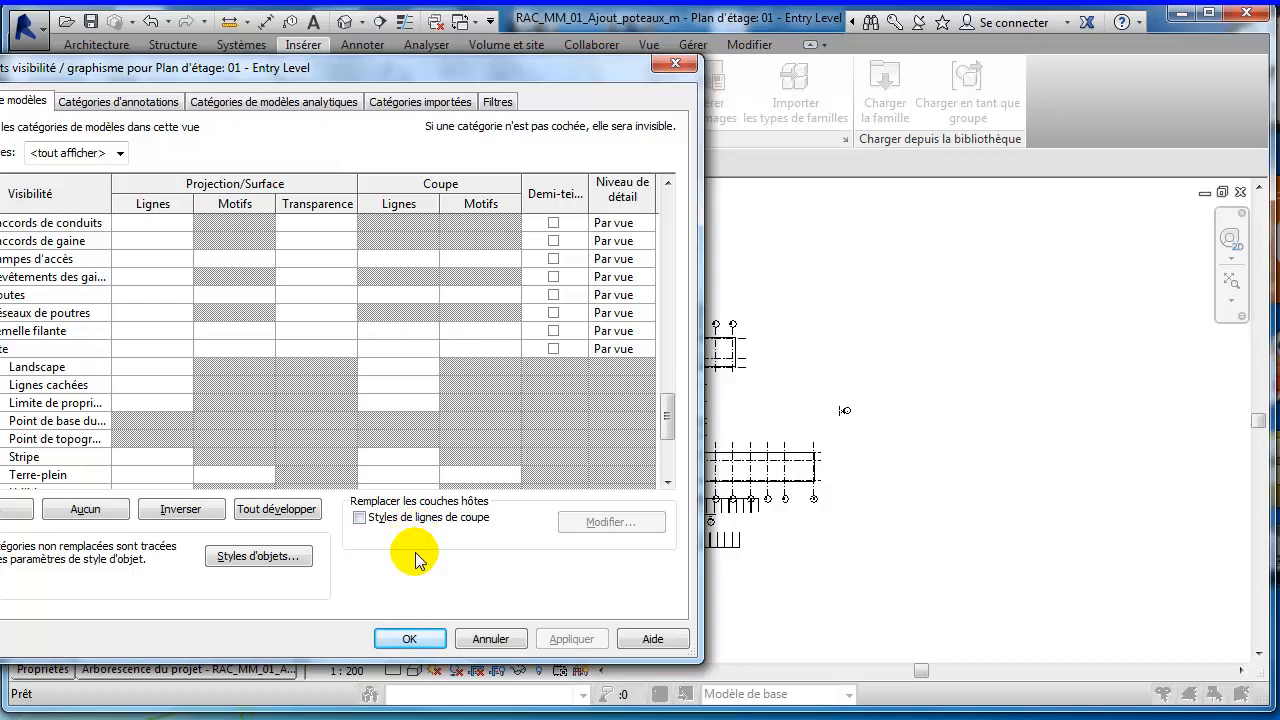
left_click_drag(395, 73, 699, 70)
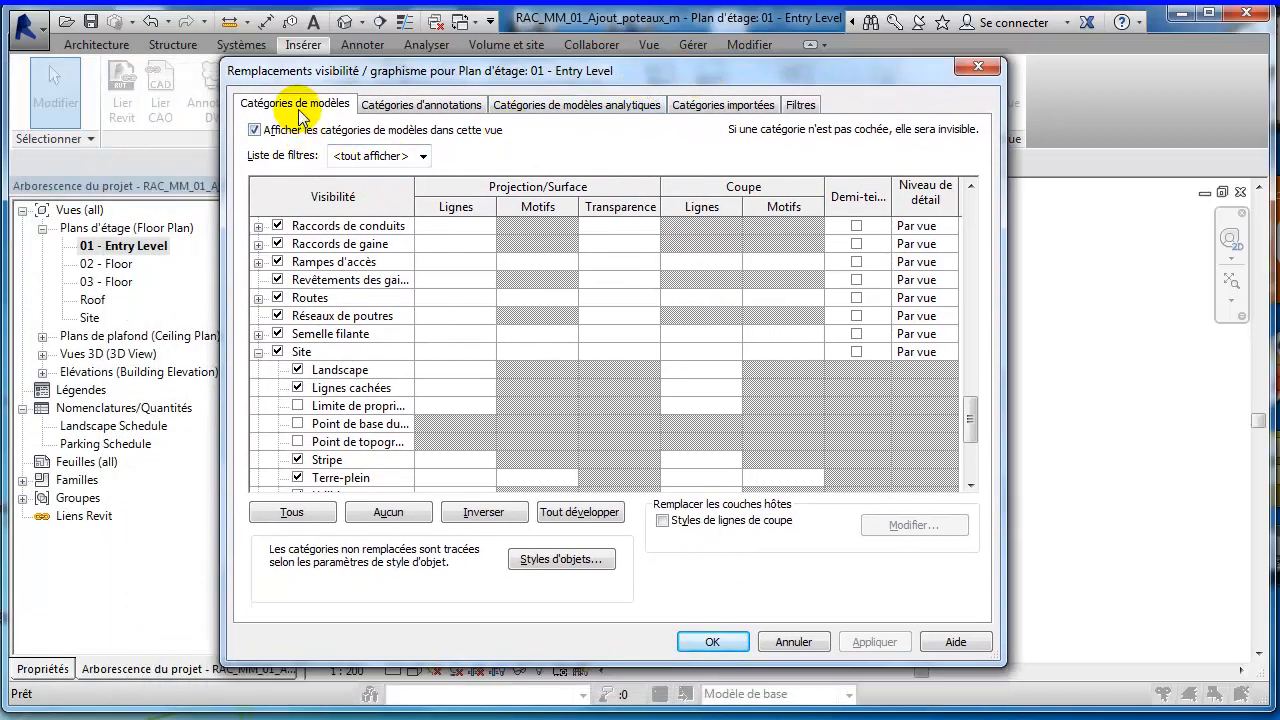
Step: Review the annotation categories down to Quadrillages, then accept the visibility settings
left_click(436, 109)
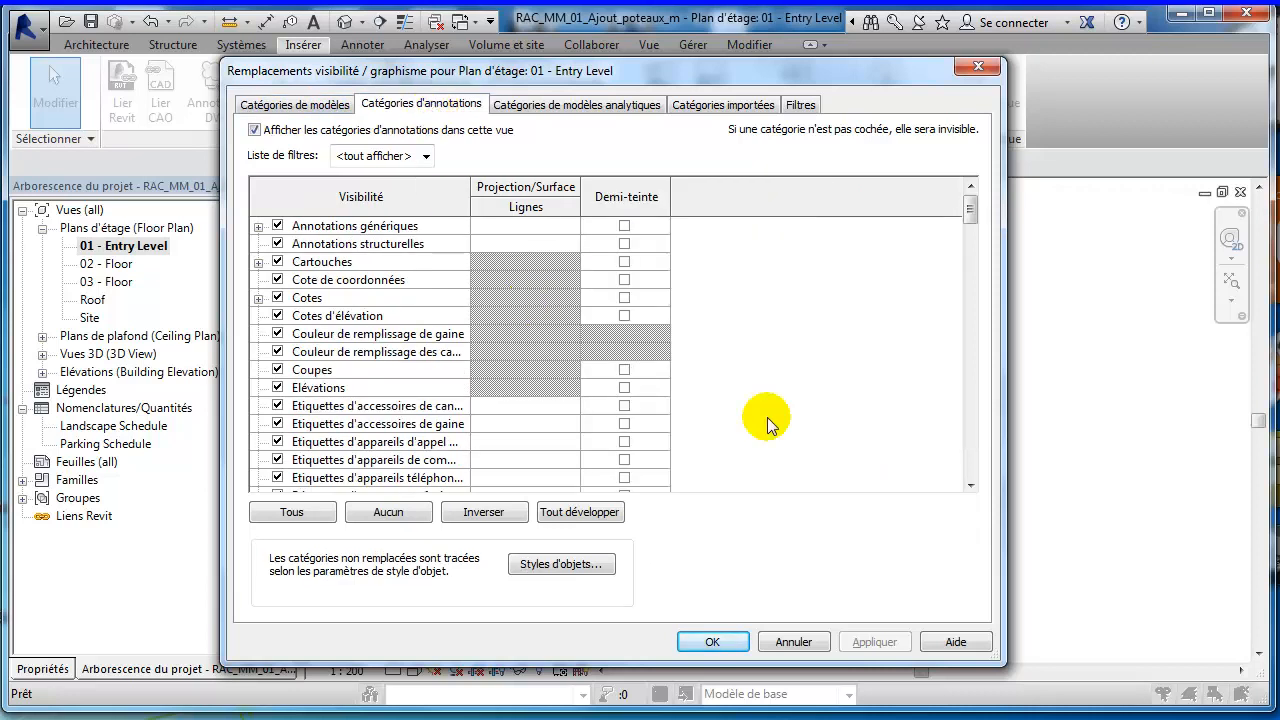
left_click_drag(971, 212, 978, 438)
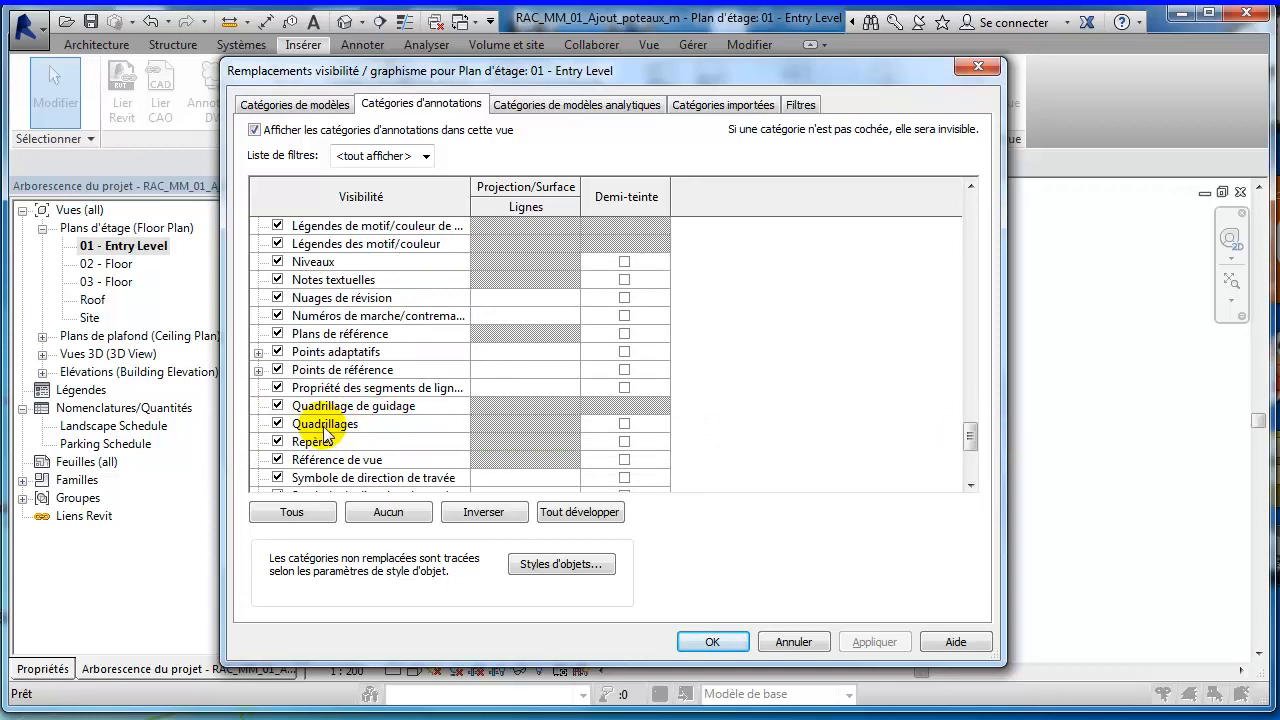
left_click(703, 641)
Step: Hide the parking stall array groups below the building by category in the Entry Level plan
scroll(762, 558, "up", 2)
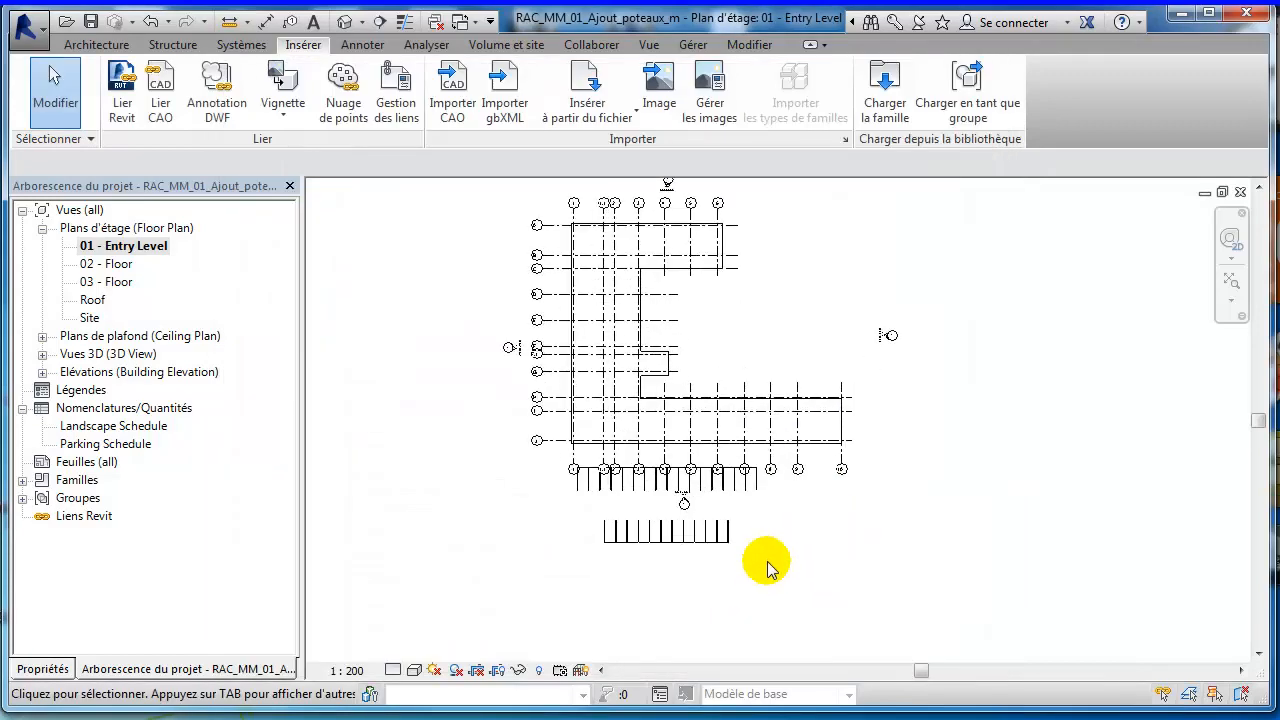
middle_click_drag(718, 560, 771, 573)
scroll(742, 564, "up", 1)
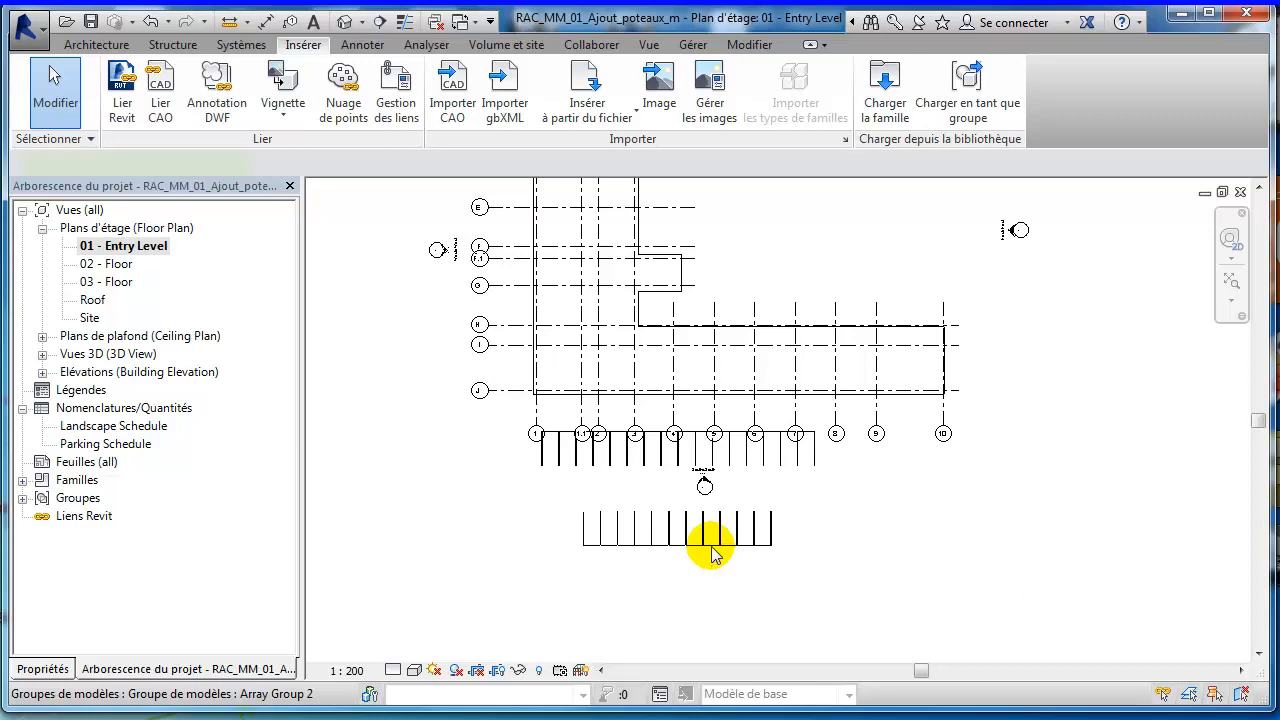
left_click(712, 550)
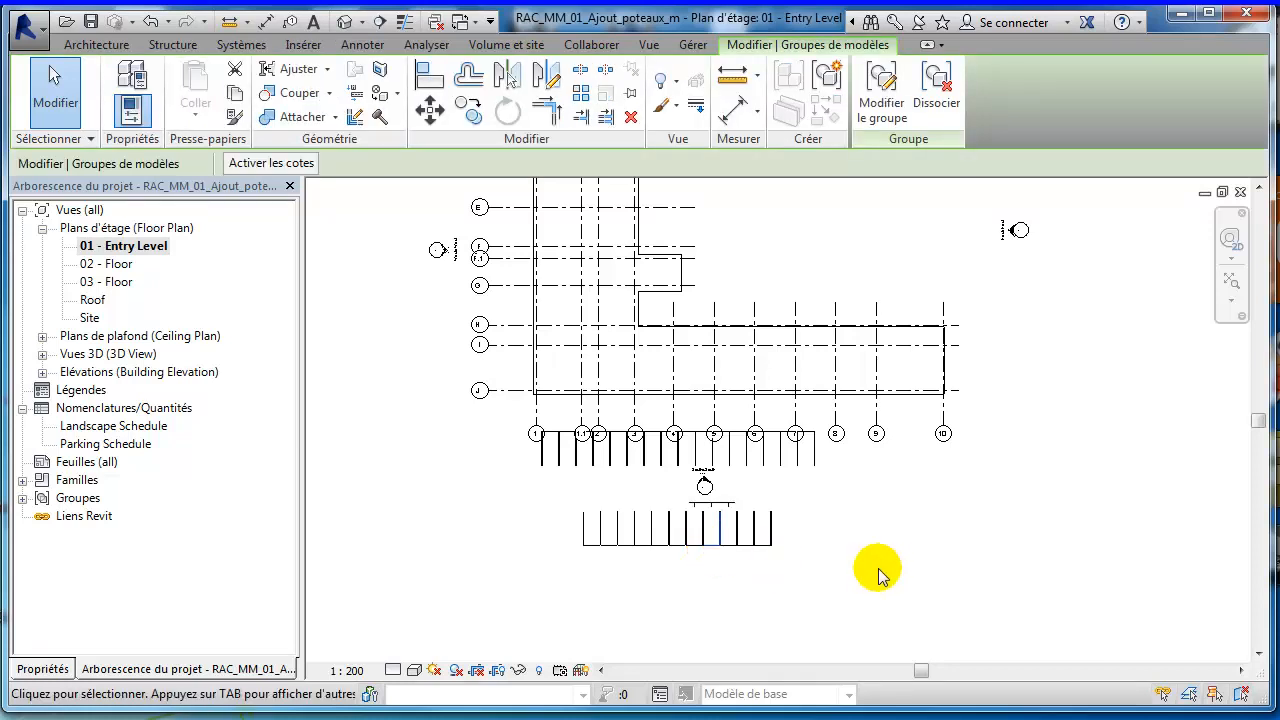
right_click(823, 538)
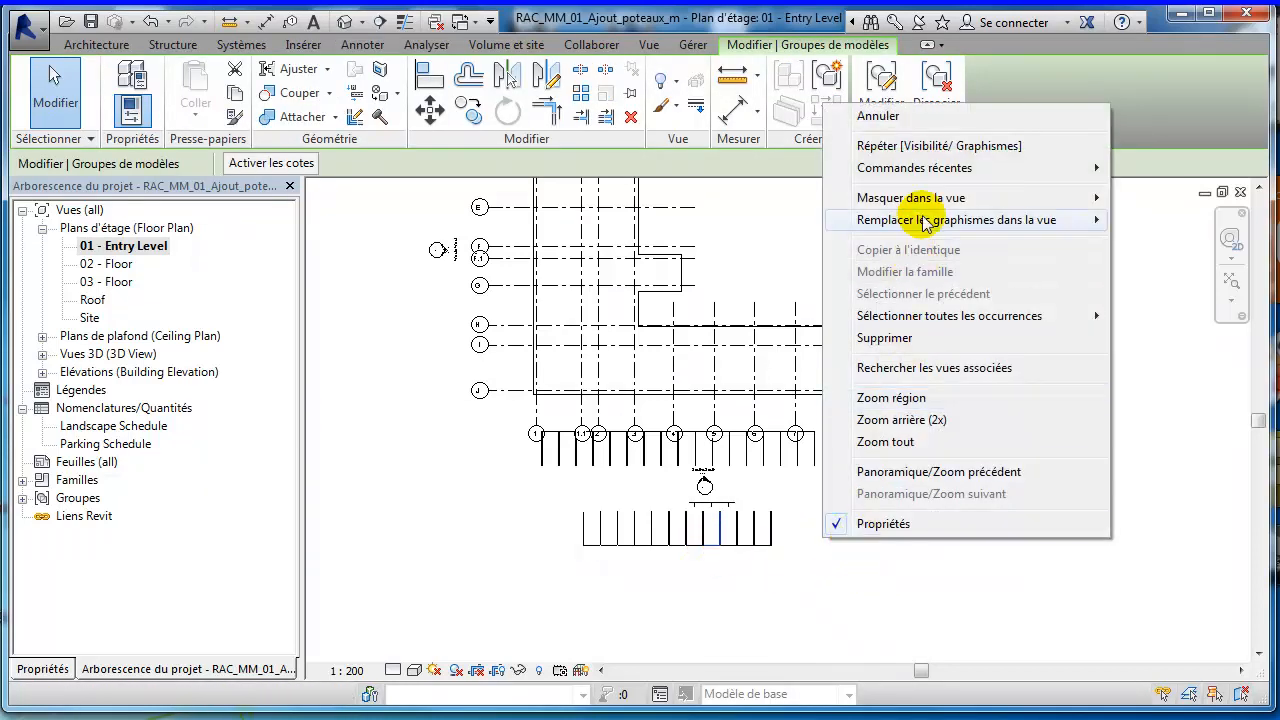
mouse_move(1094, 194)
left_click(1157, 221)
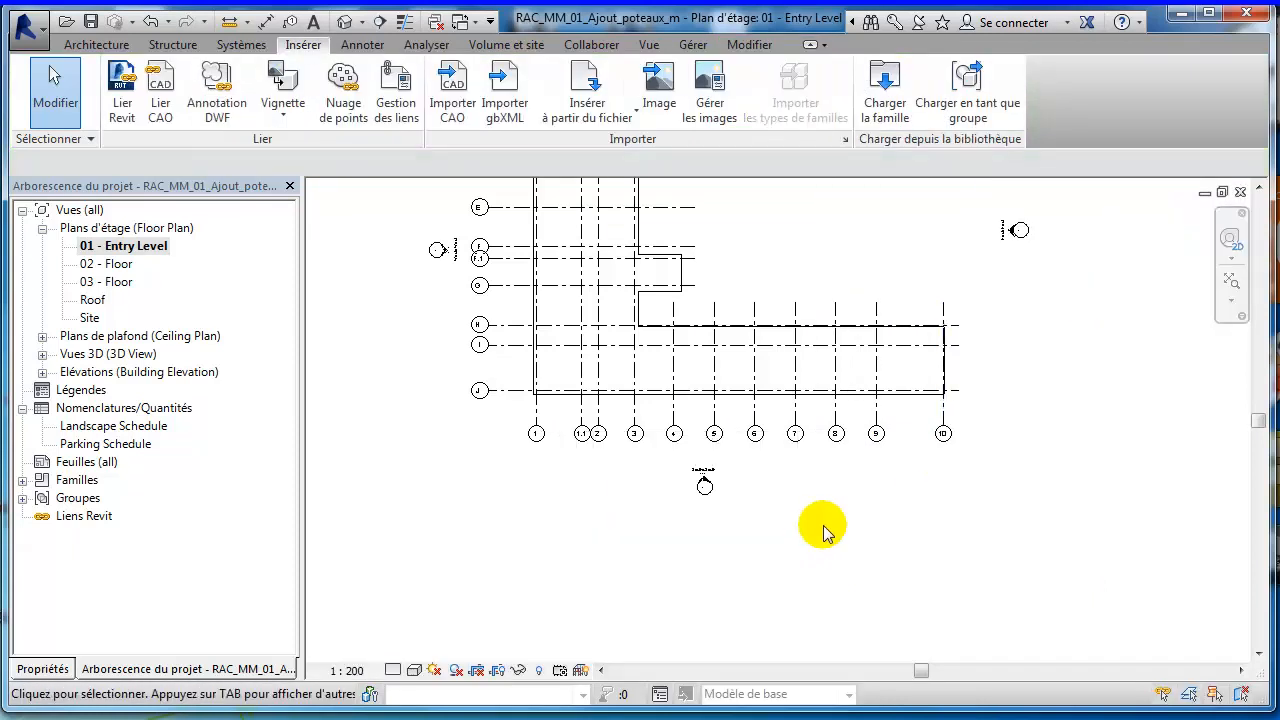
Step: Examine the Terre-plein outline and the column grid lines across the Entry Level plan
middle_click_drag(789, 300, 768, 528)
scroll(706, 437, "up", 2)
middle_click_drag(718, 445, 756, 497)
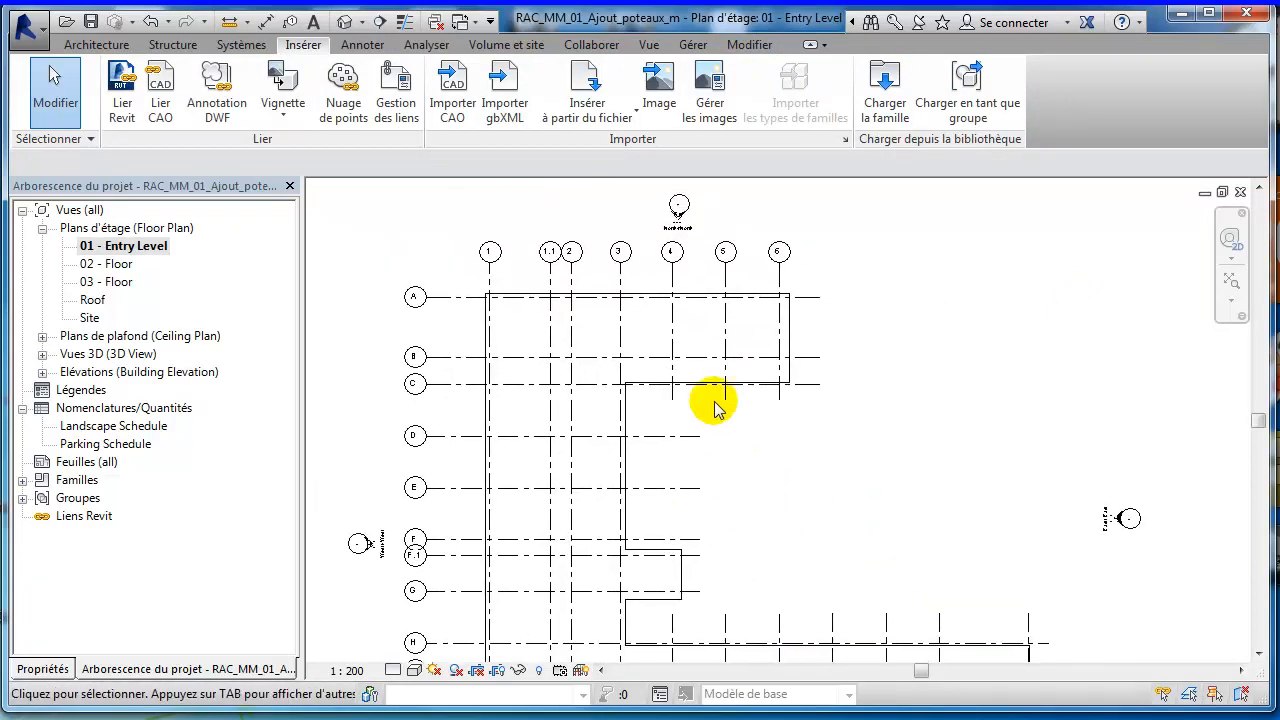
scroll(688, 311, "up", 1)
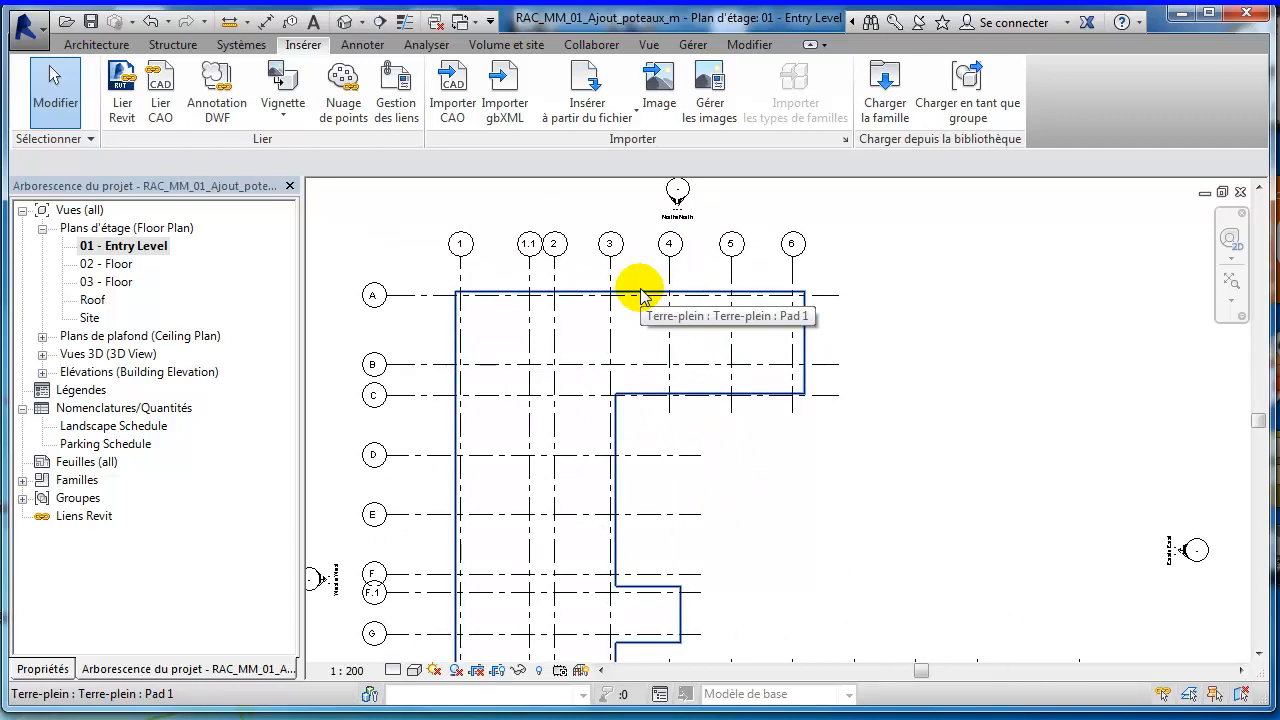
middle_click_drag(749, 486, 836, 438)
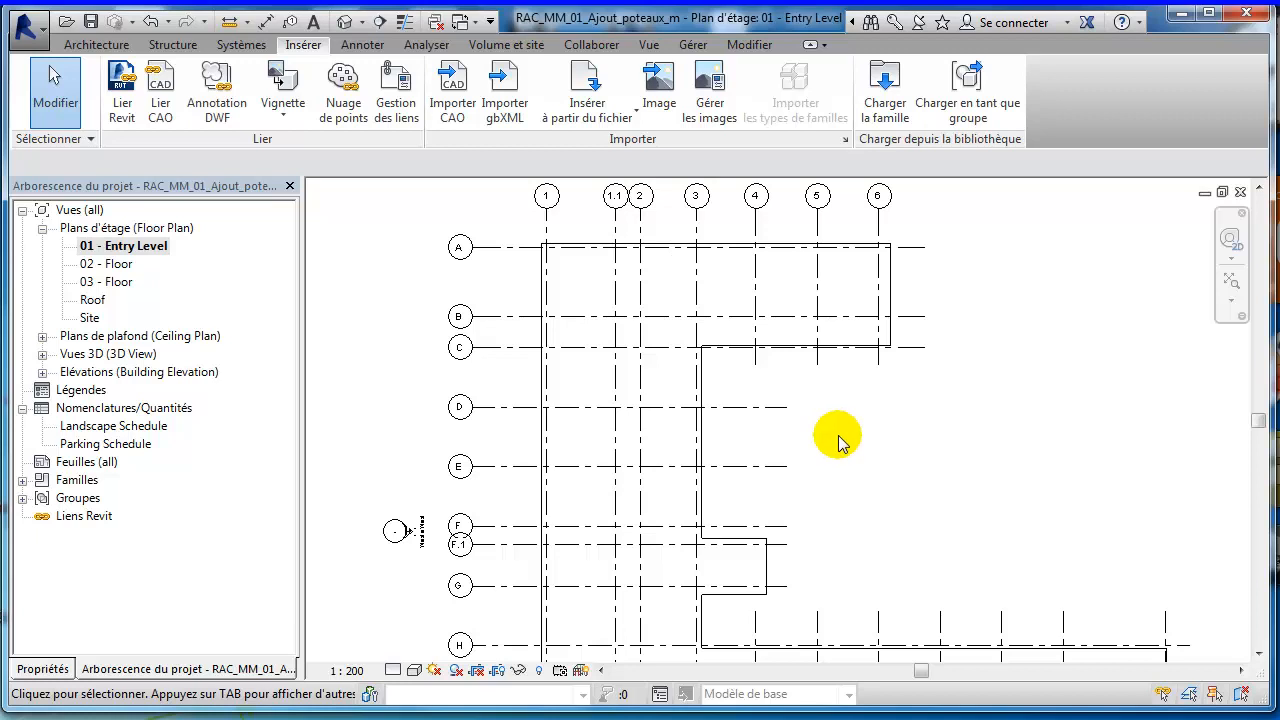
scroll(851, 443, "down", 1)
scroll(860, 440, "down", 2)
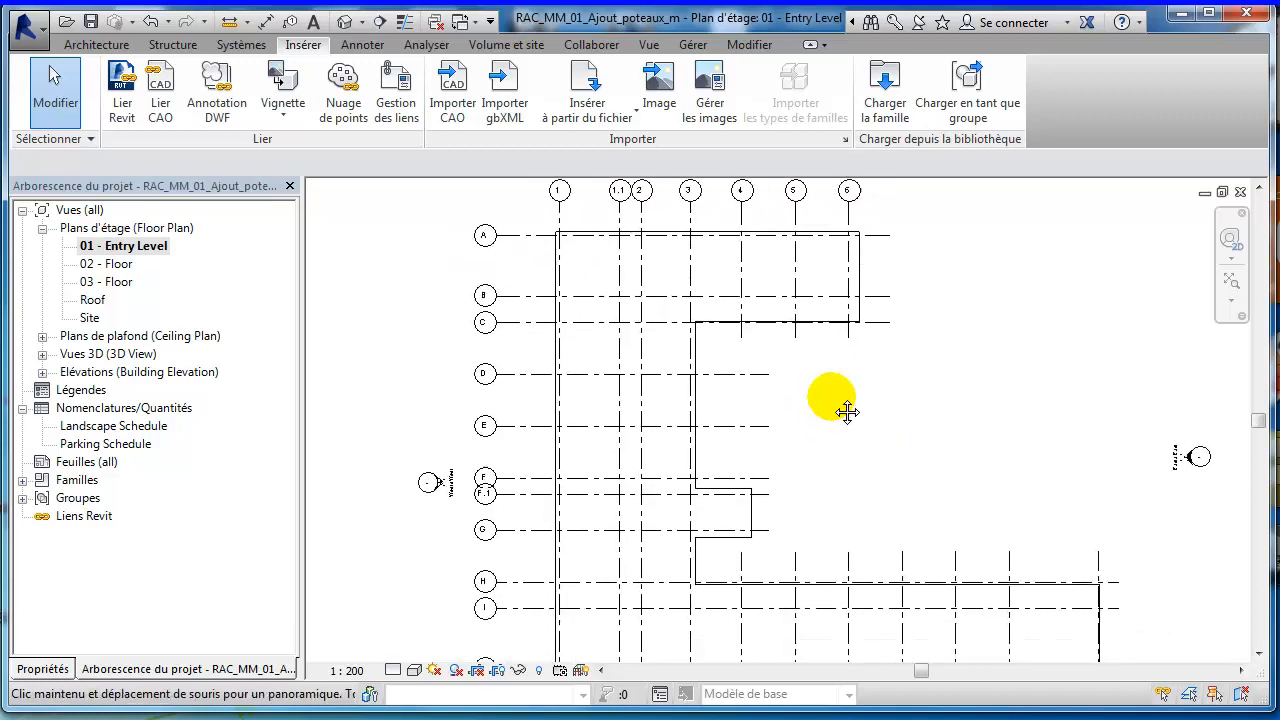
middle_click_drag(880, 398, 863, 414)
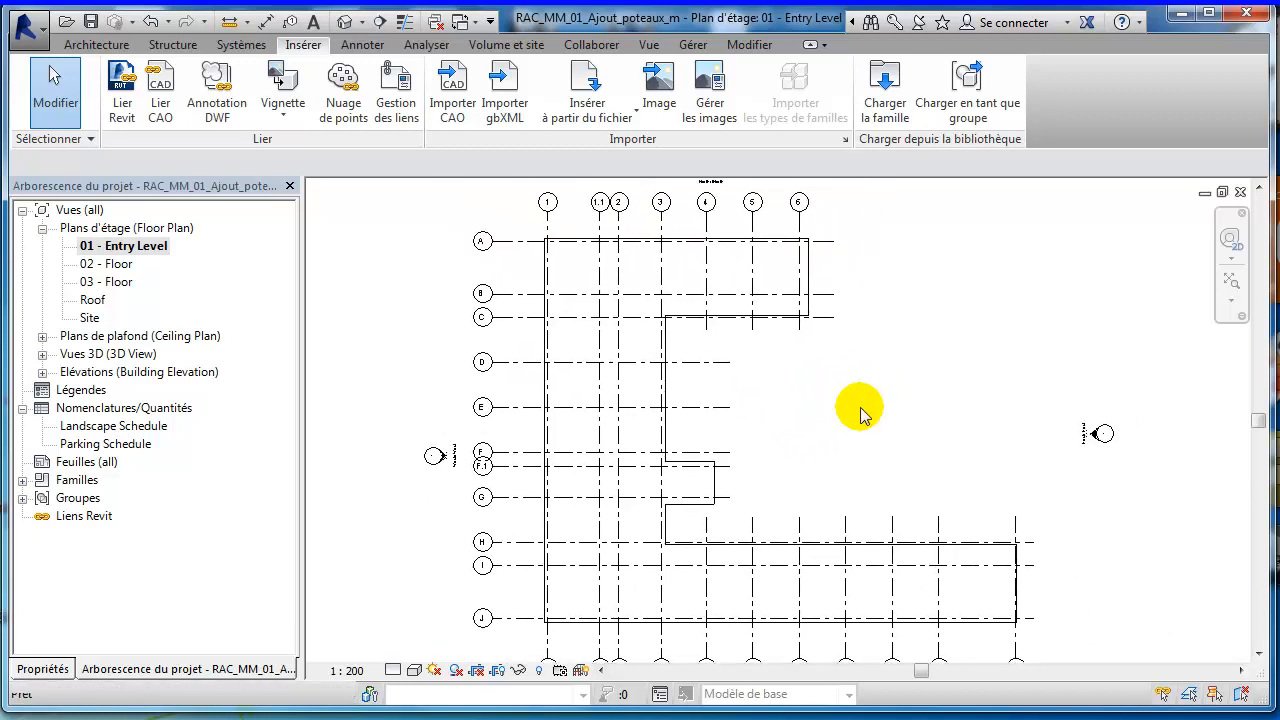
Step: Start placing a structural column (Poteau porteur) and show its properties to check the current column type
left_click(97, 45)
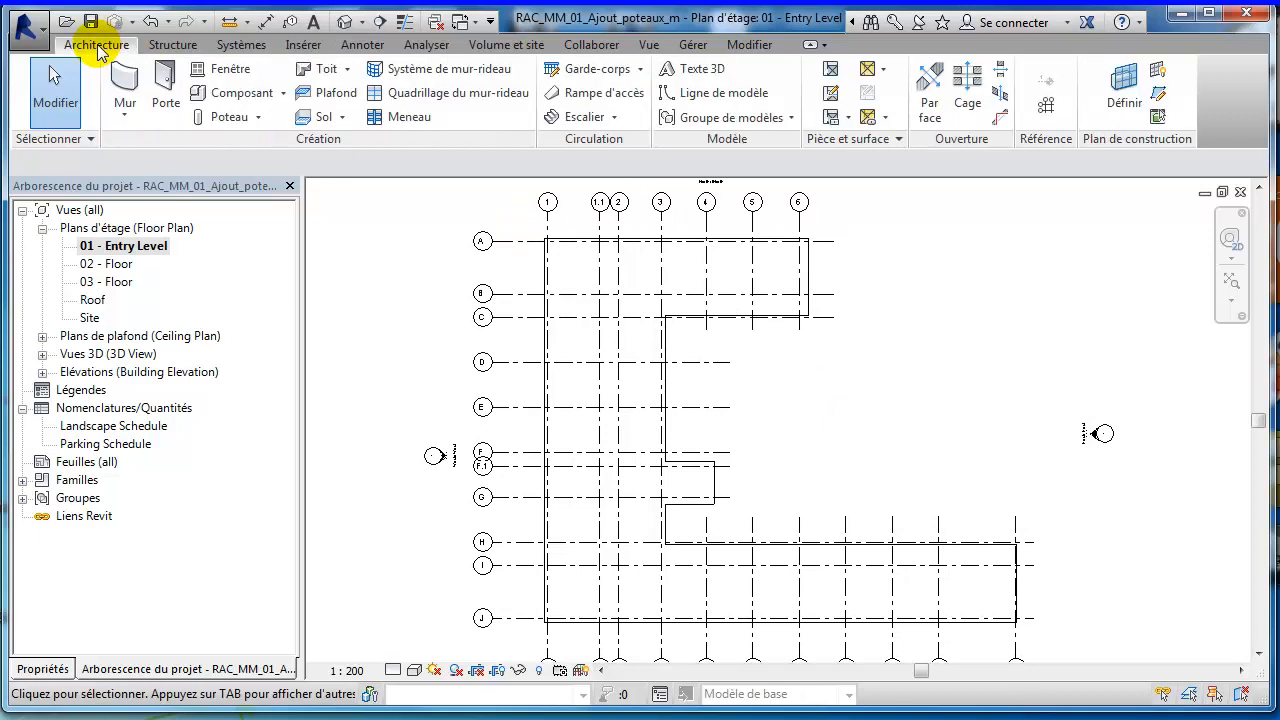
left_click(258, 117)
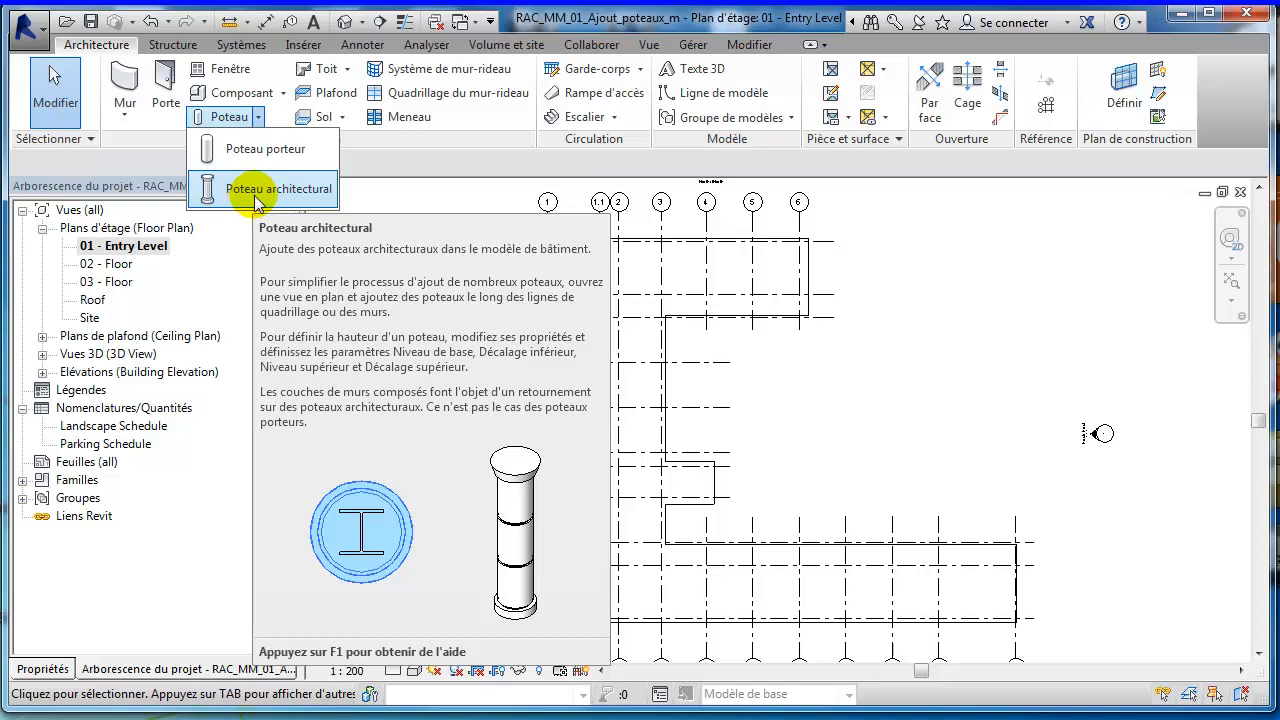
left_click(267, 153)
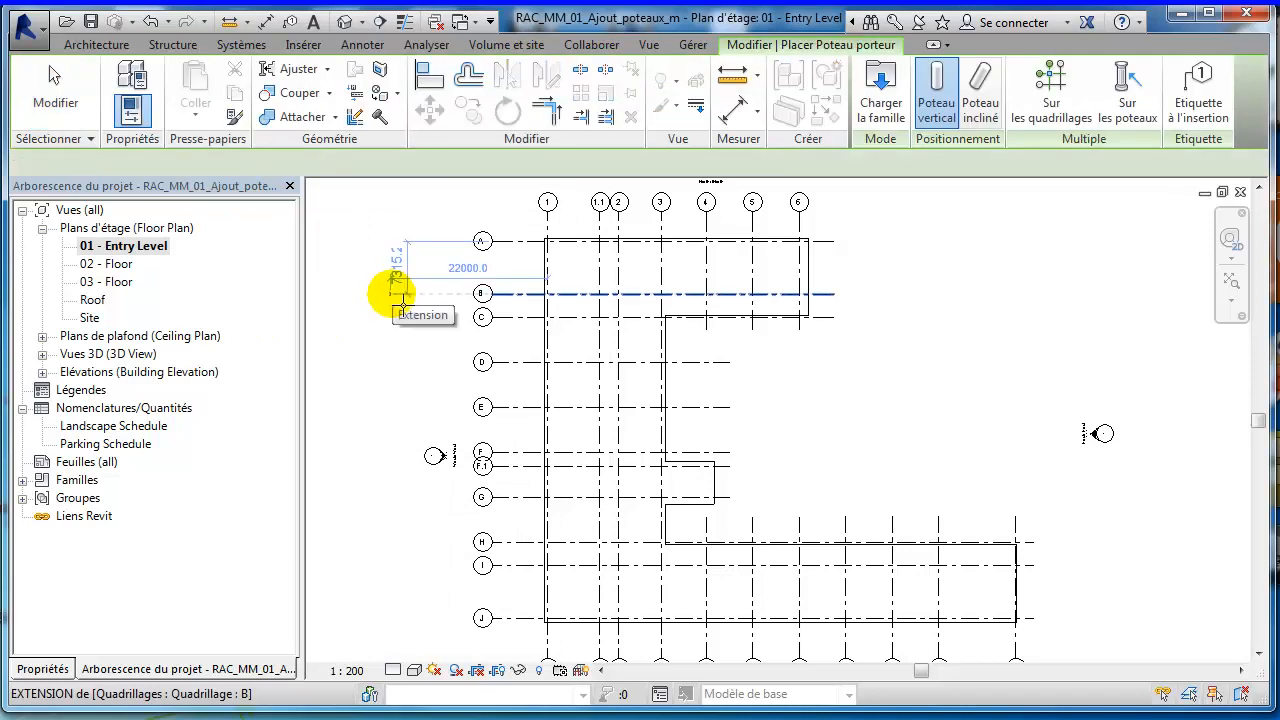
left_click(60, 676)
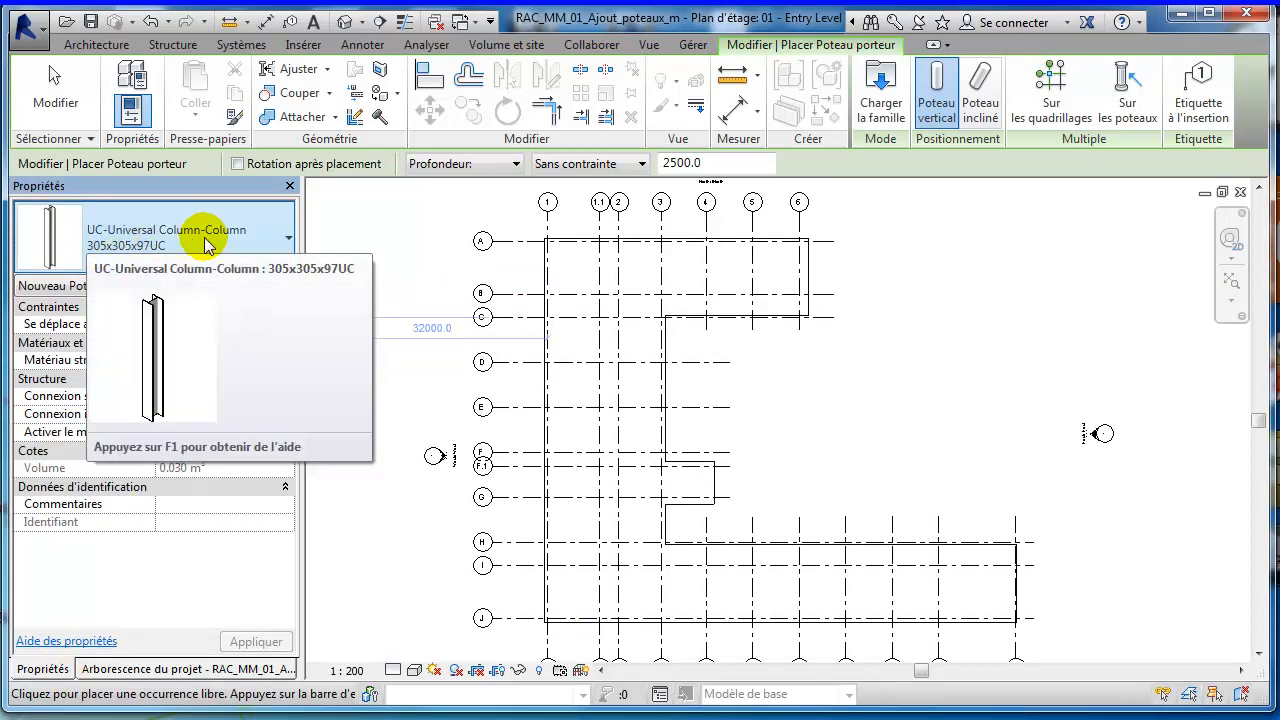
Step: Load the M_Concrete-Round-Column family from the Families subfolder of the Families shortcut for the column placement
left_click(883, 103)
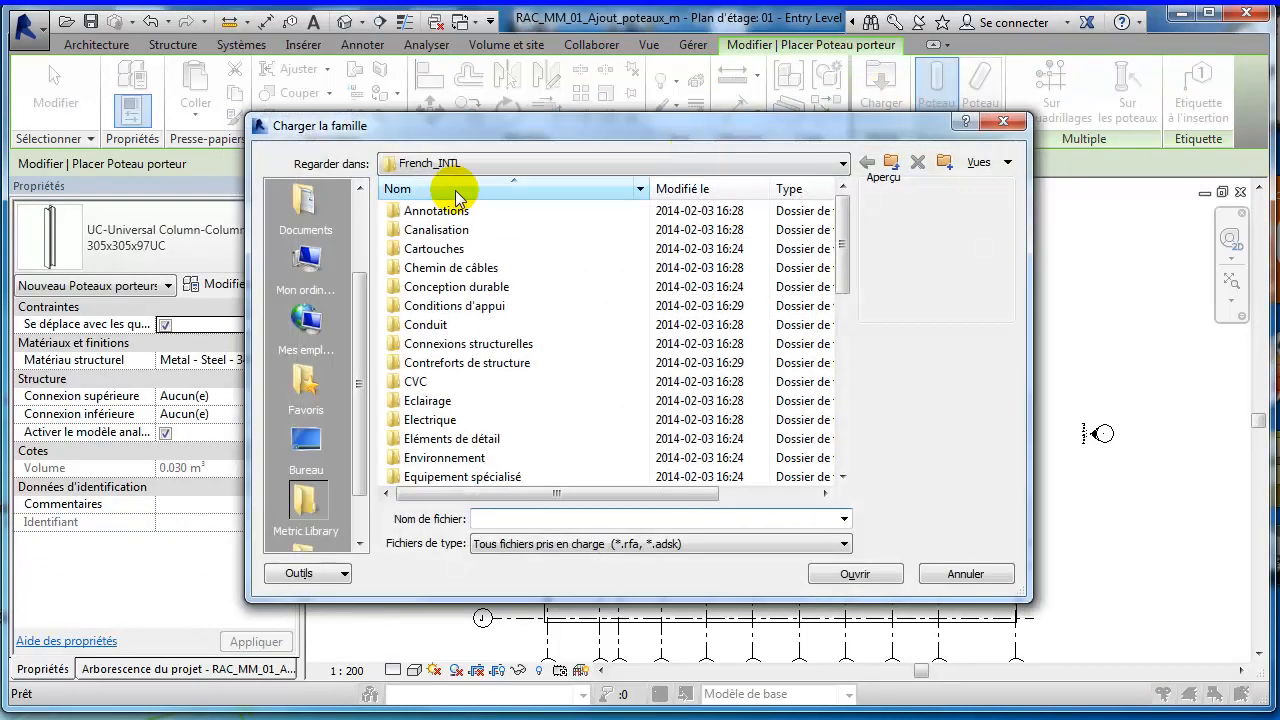
left_click_drag(358, 288, 363, 217)
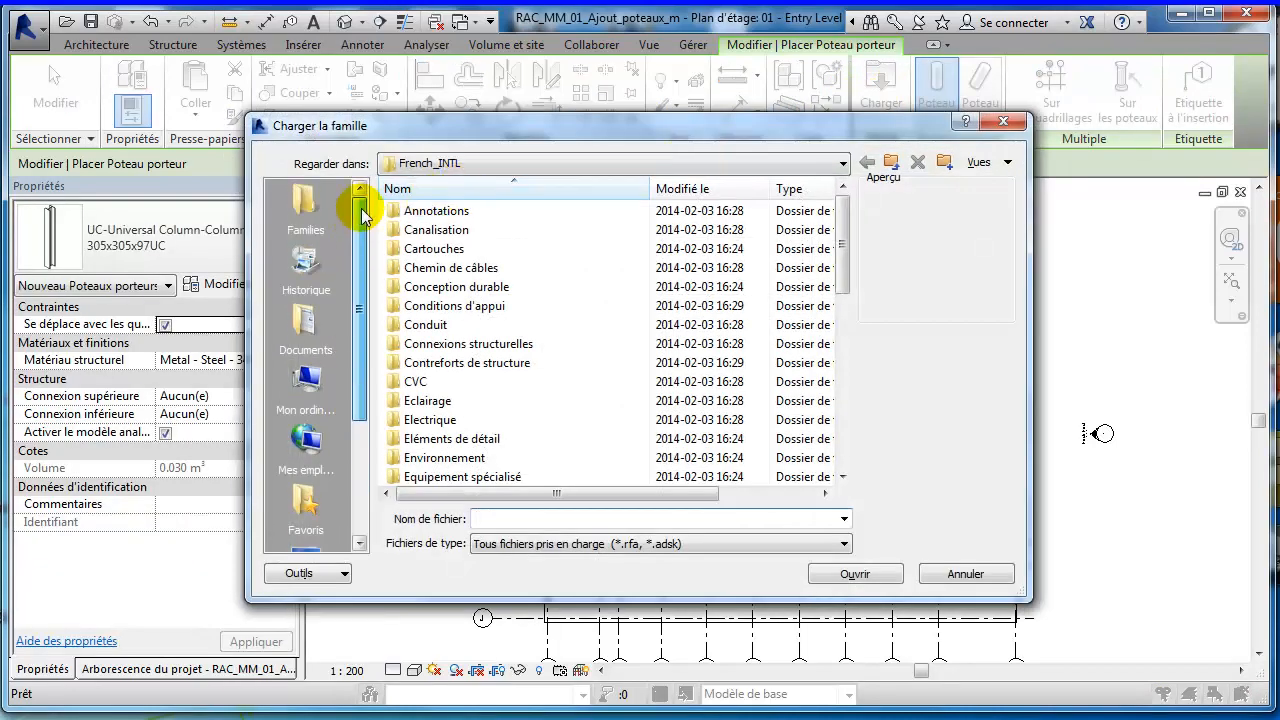
left_click(307, 216)
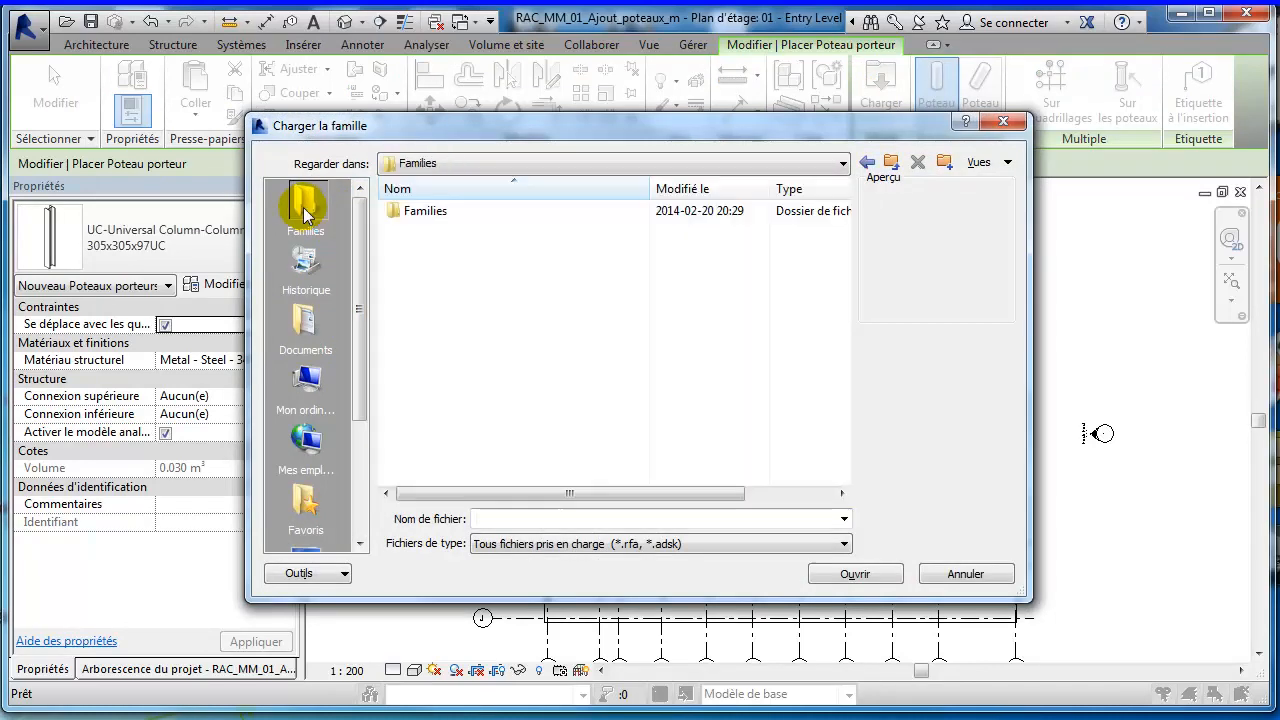
double_click(427, 212)
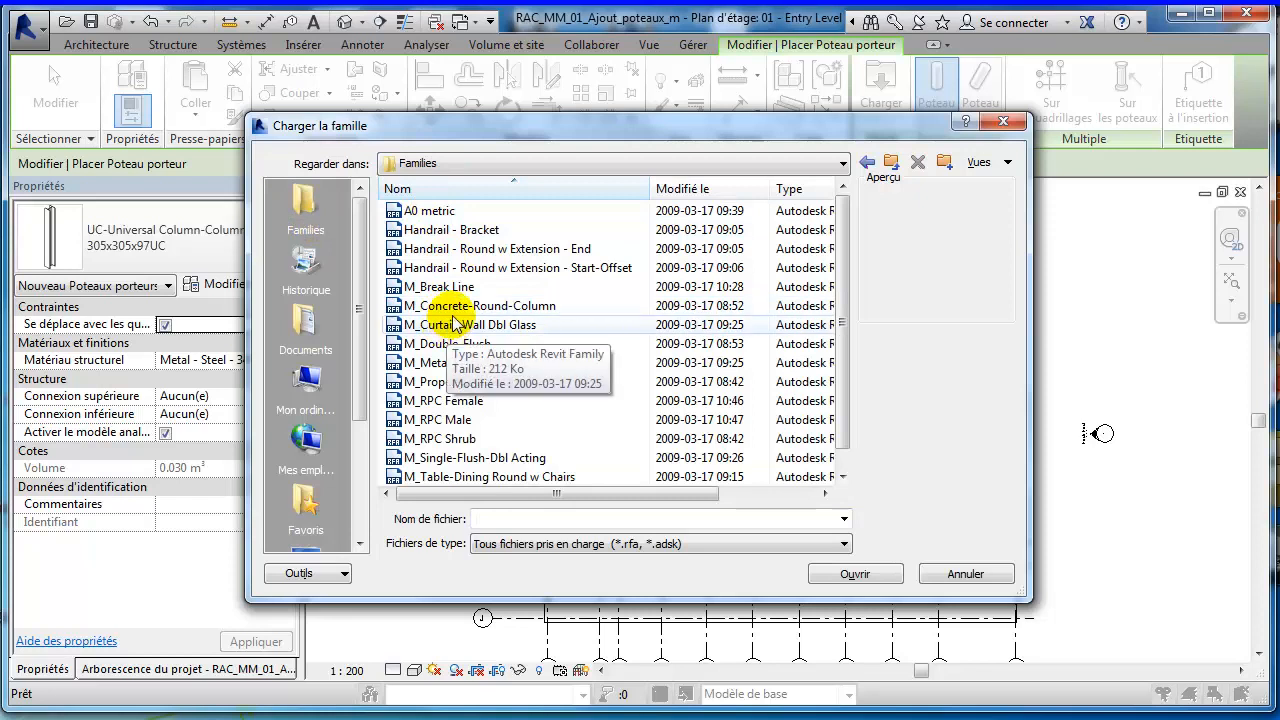
left_click(470, 310)
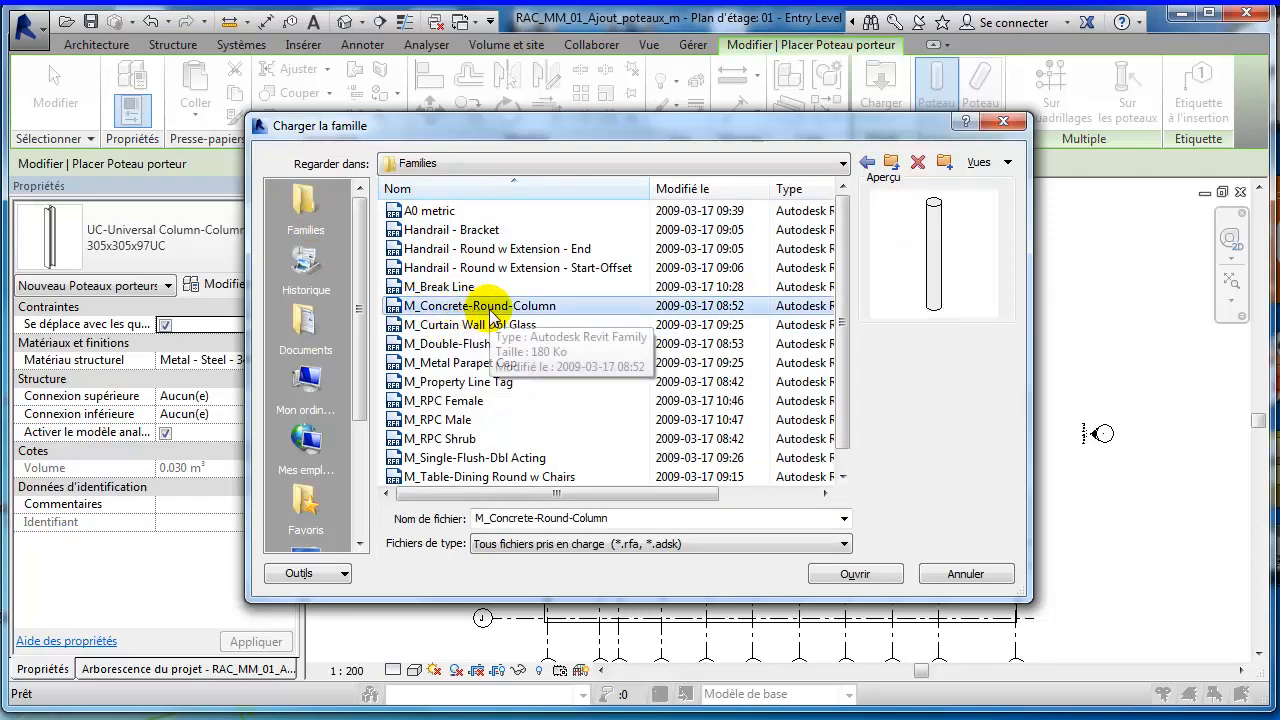
left_click(852, 572)
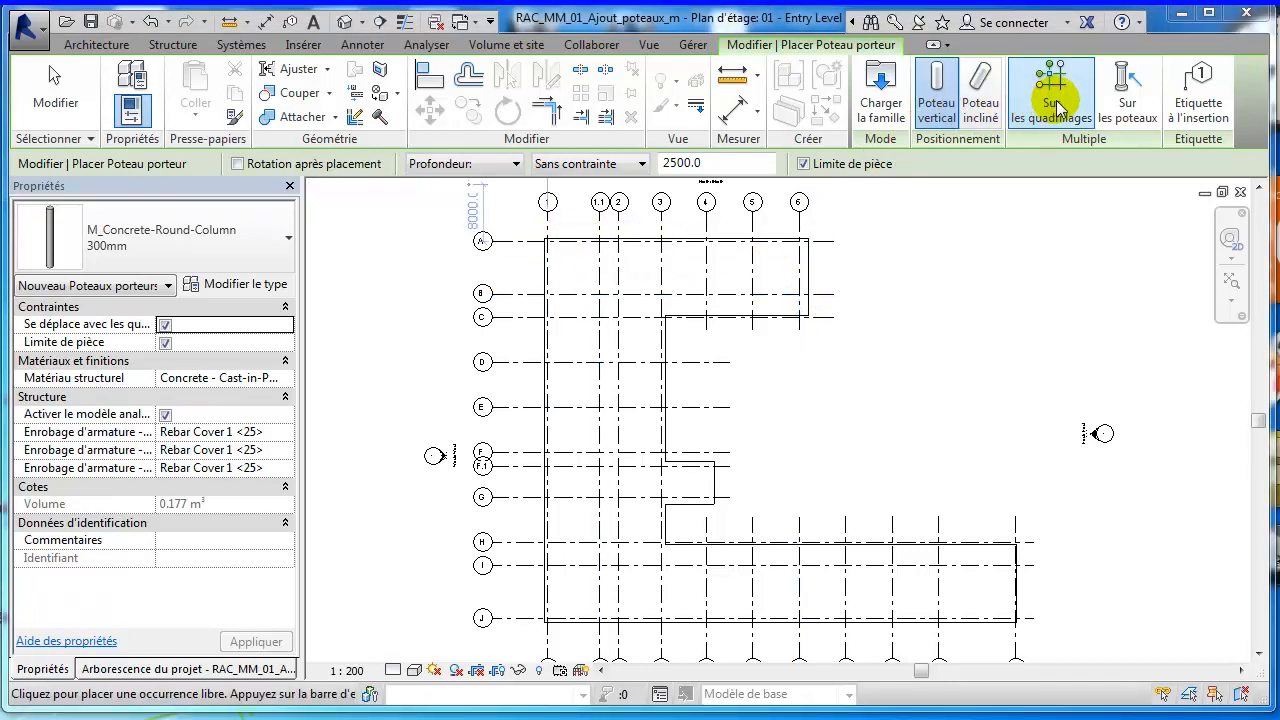
Step: Set the new columns to be placed by height (Hauteur) up to level 02 - Floor
left_click(491, 170)
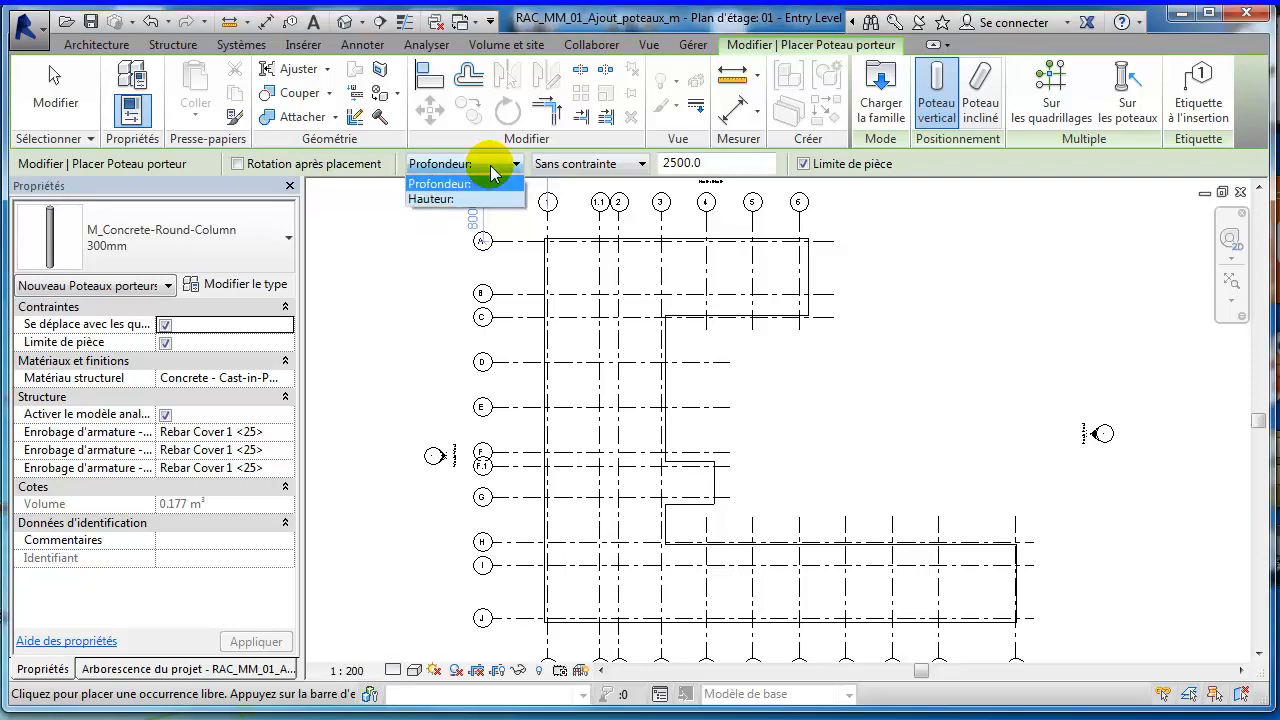
left_click(446, 199)
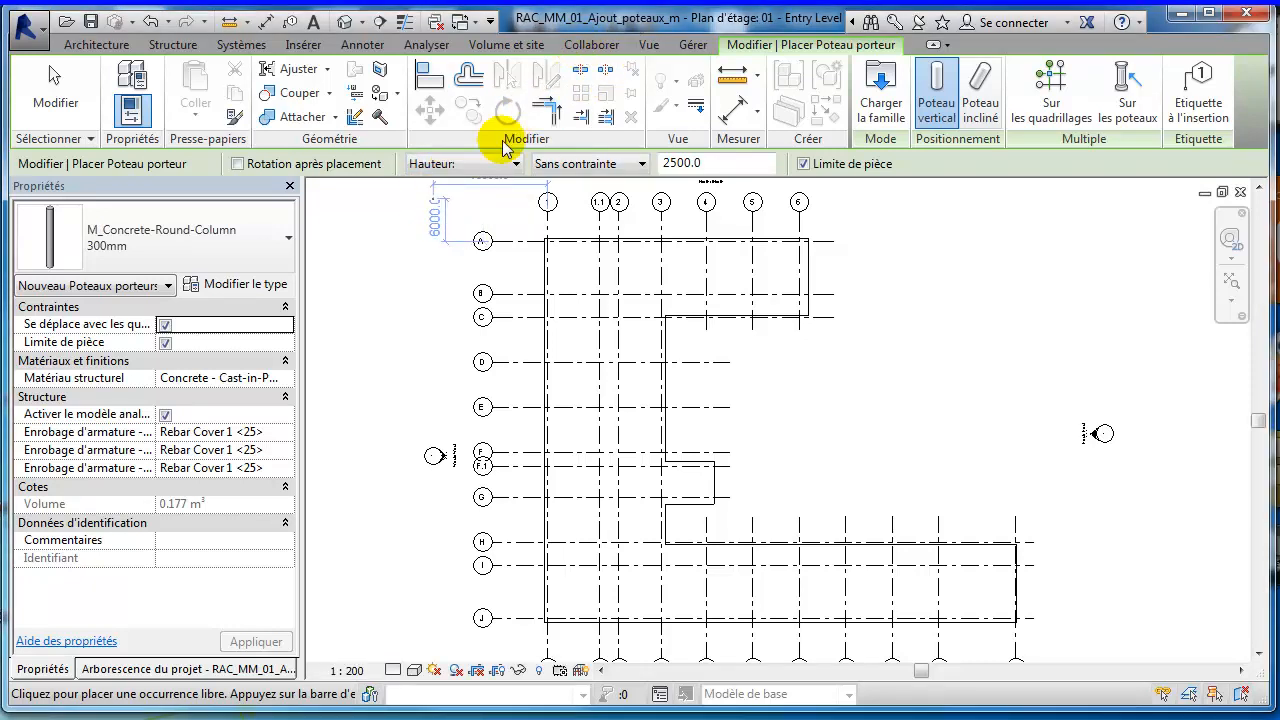
left_click(640, 167)
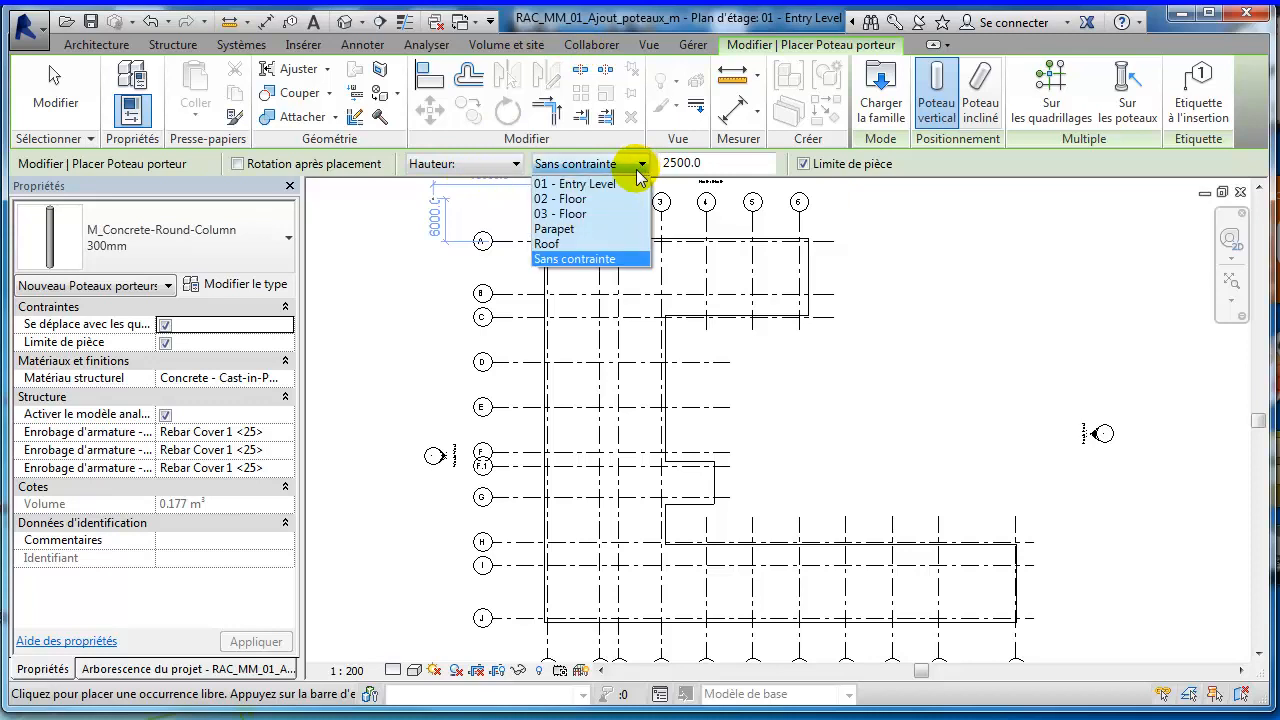
left_click(584, 199)
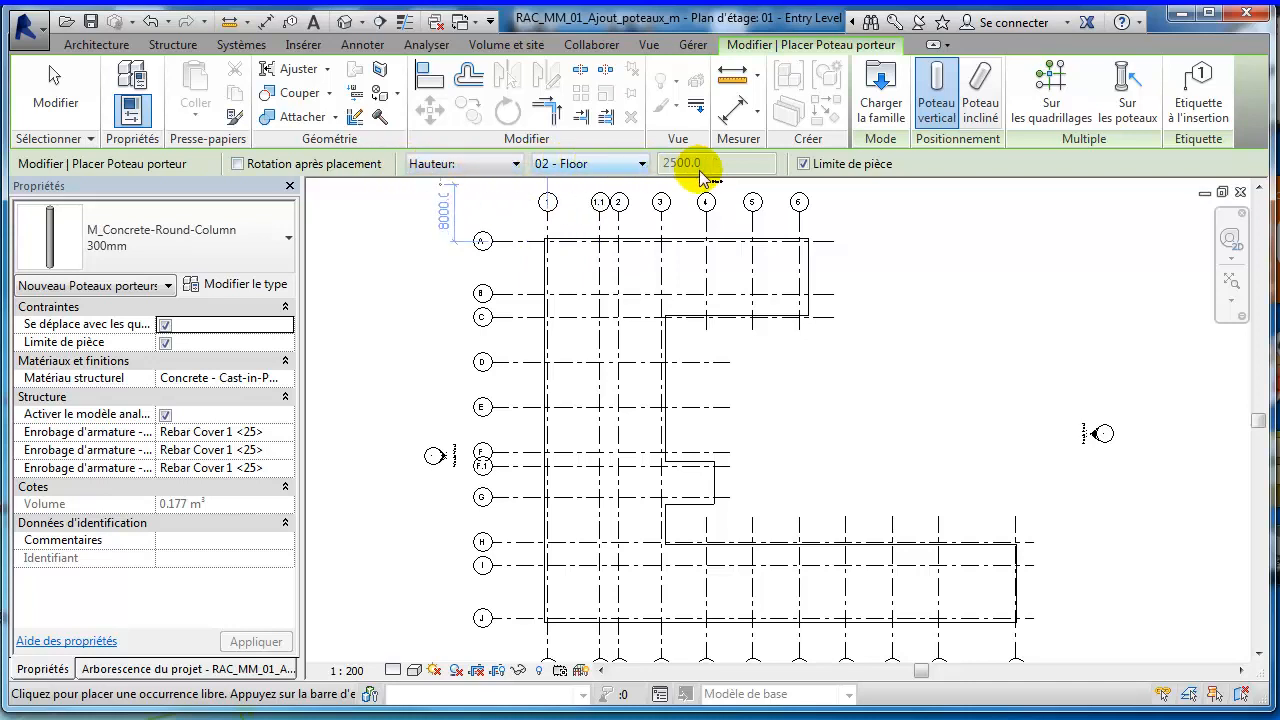
Step: Place the 300mm round concrete columns at all grid intersections by selecting every grid line, and end the column placement
left_click(1050, 100)
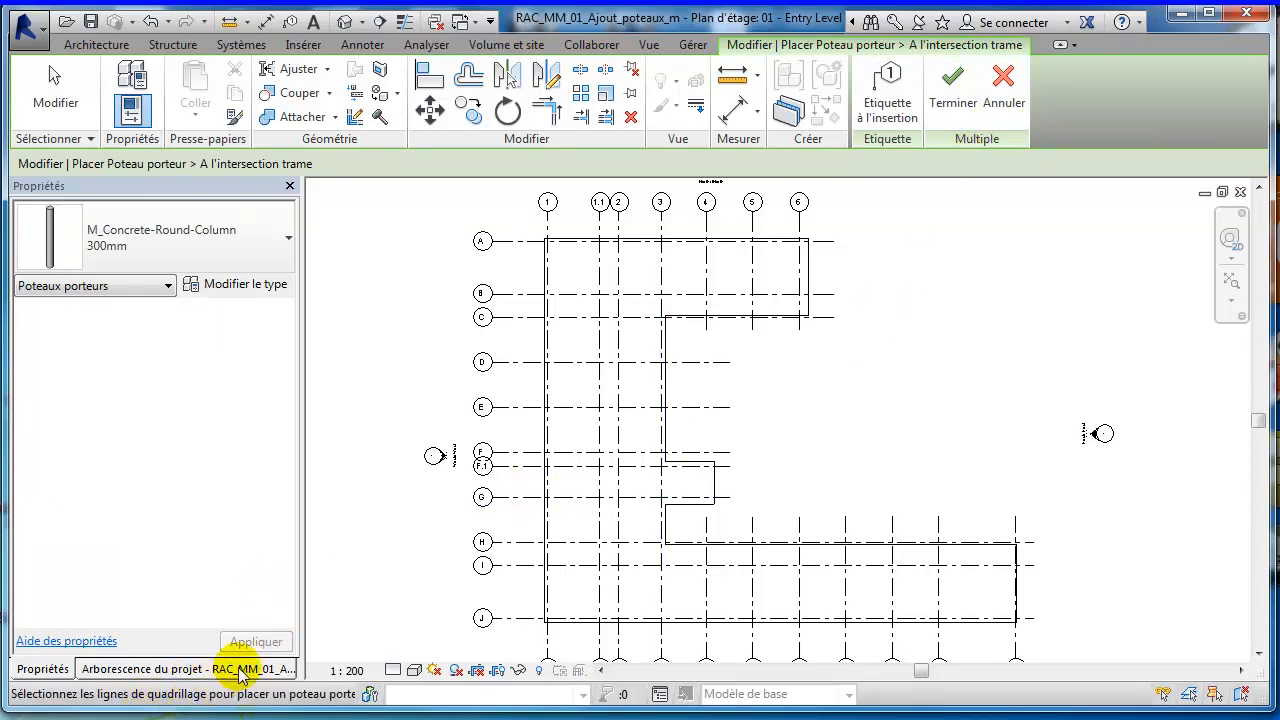
left_click_drag(1060, 642, 800, 453)
left_click_drag(752, 418, 520, 225)
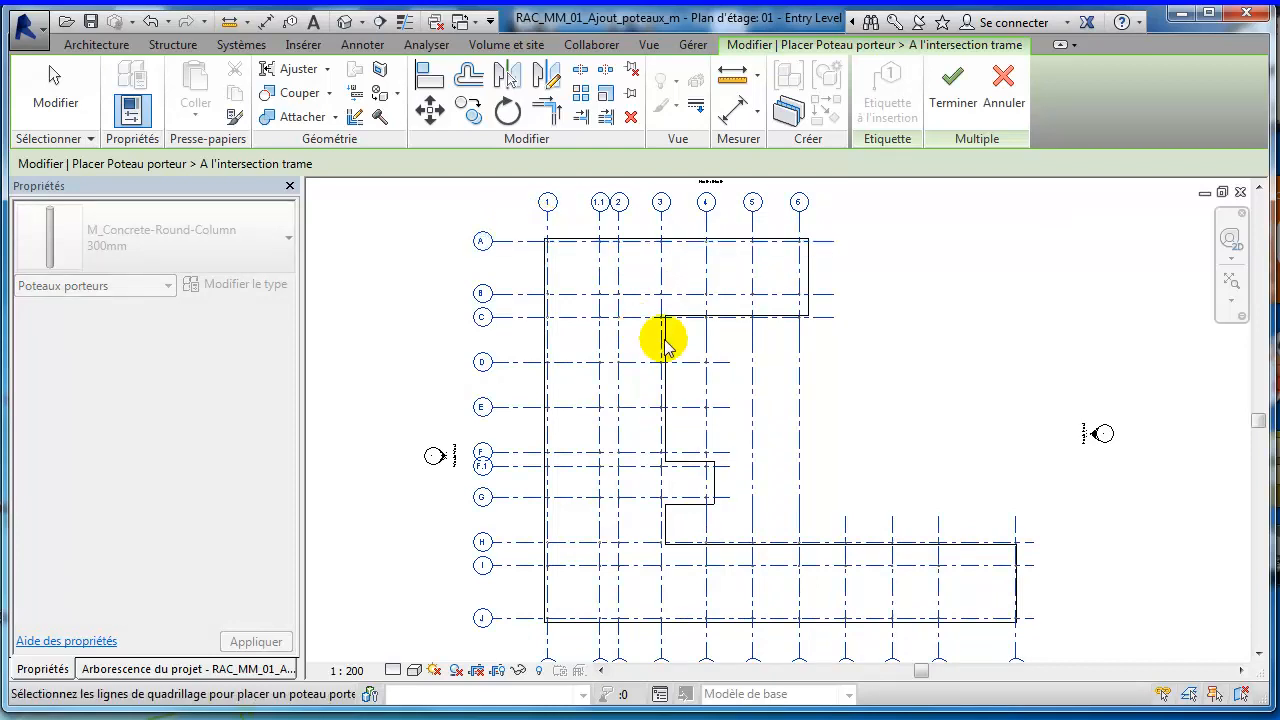
scroll(603, 296, "up", 4)
scroll(597, 305, "up", 4)
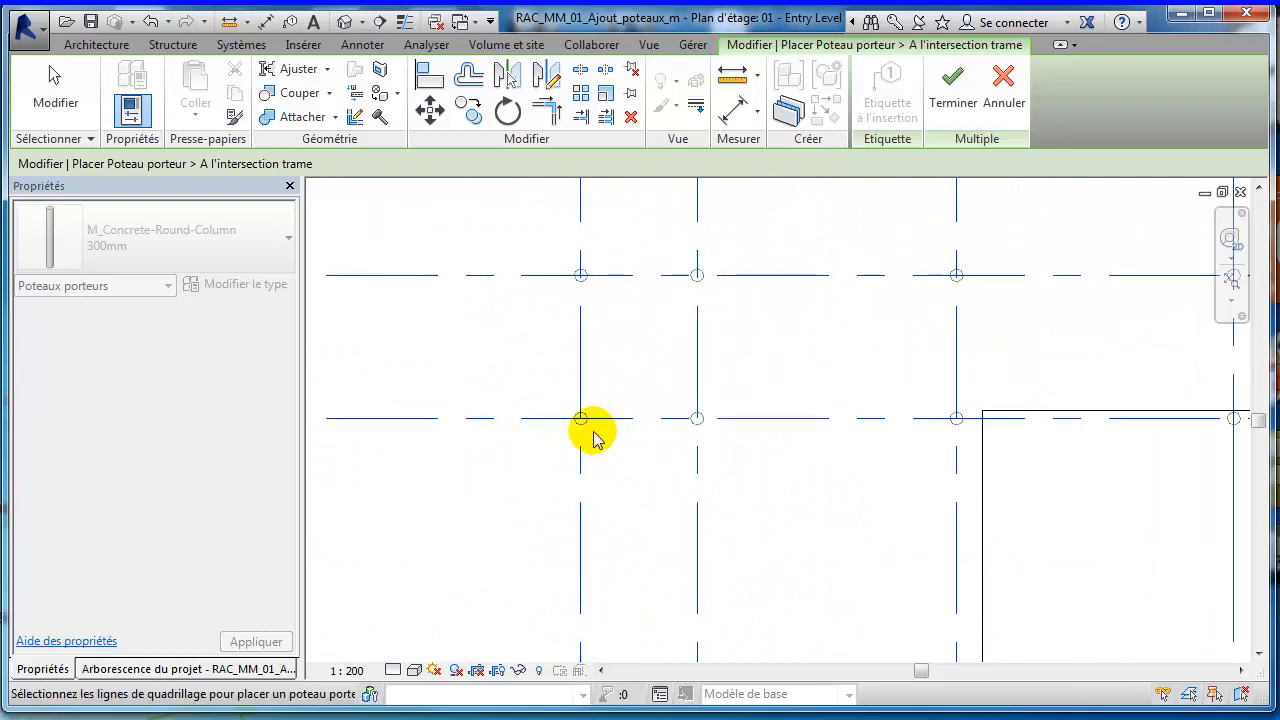
scroll(606, 414, "down", 5)
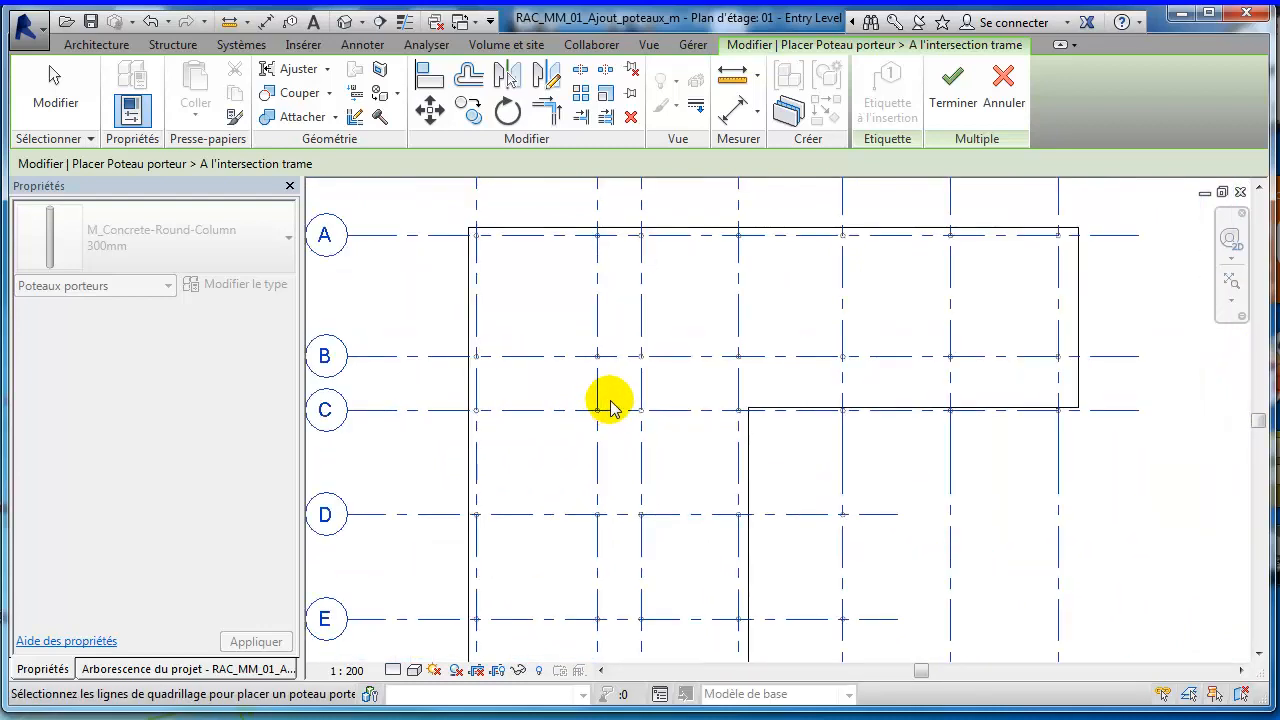
scroll(610, 409, "down", 3)
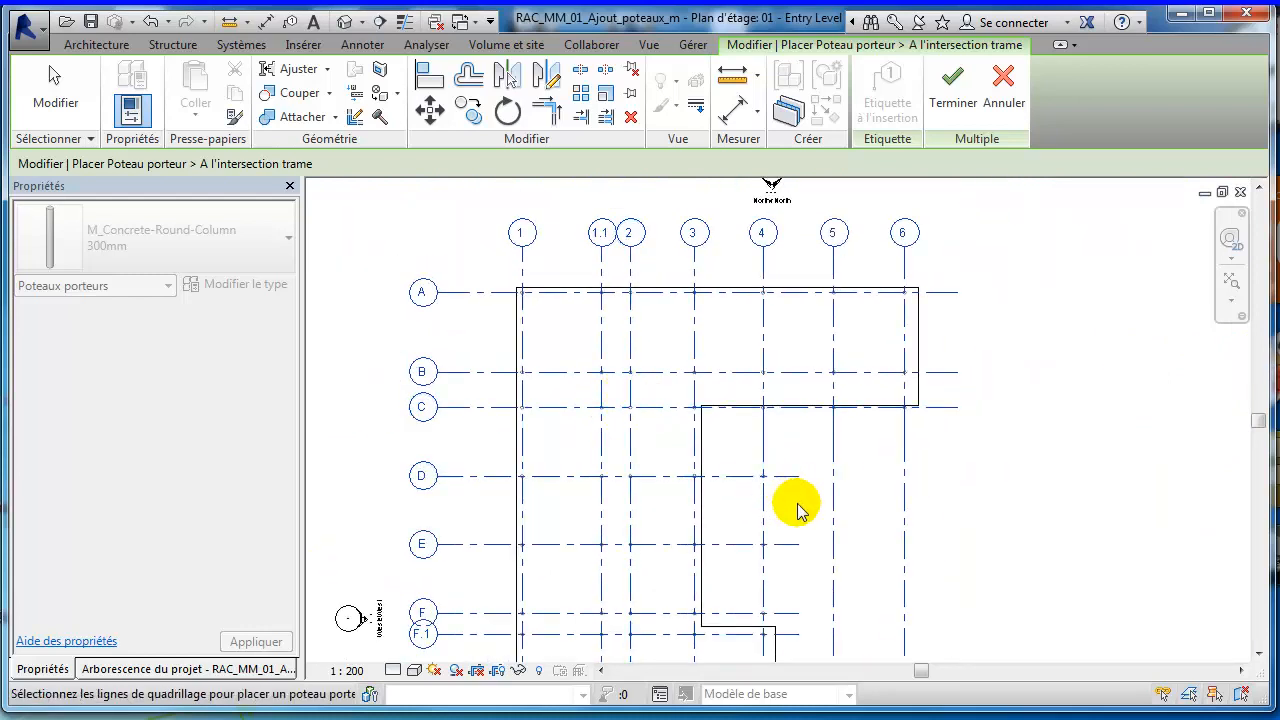
left_click(952, 88)
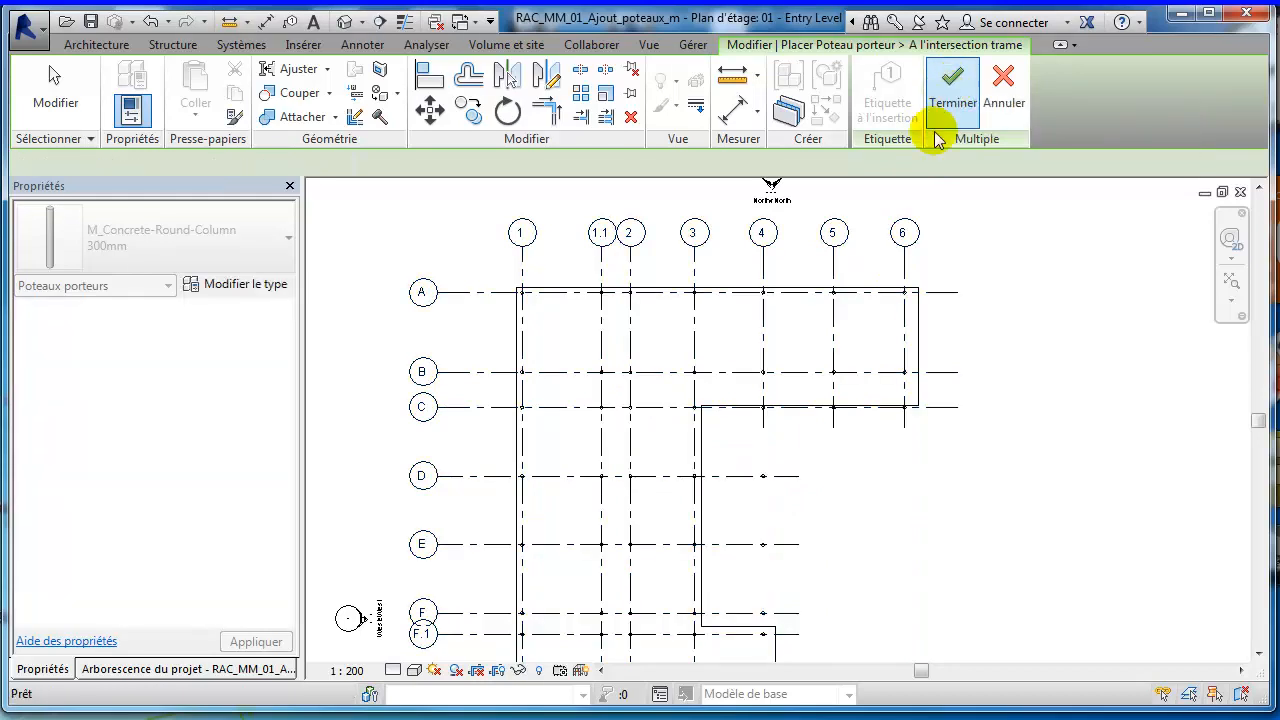
scroll(725, 313, "up", 3)
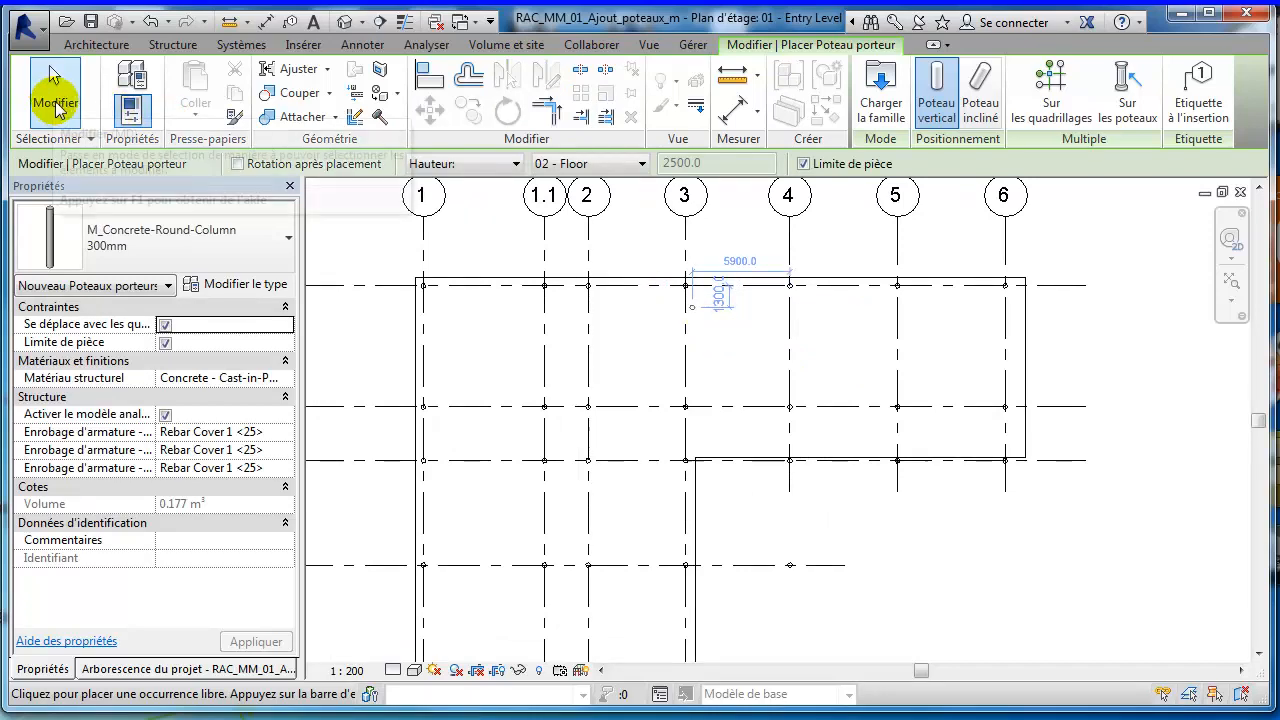
left_click(55, 100)
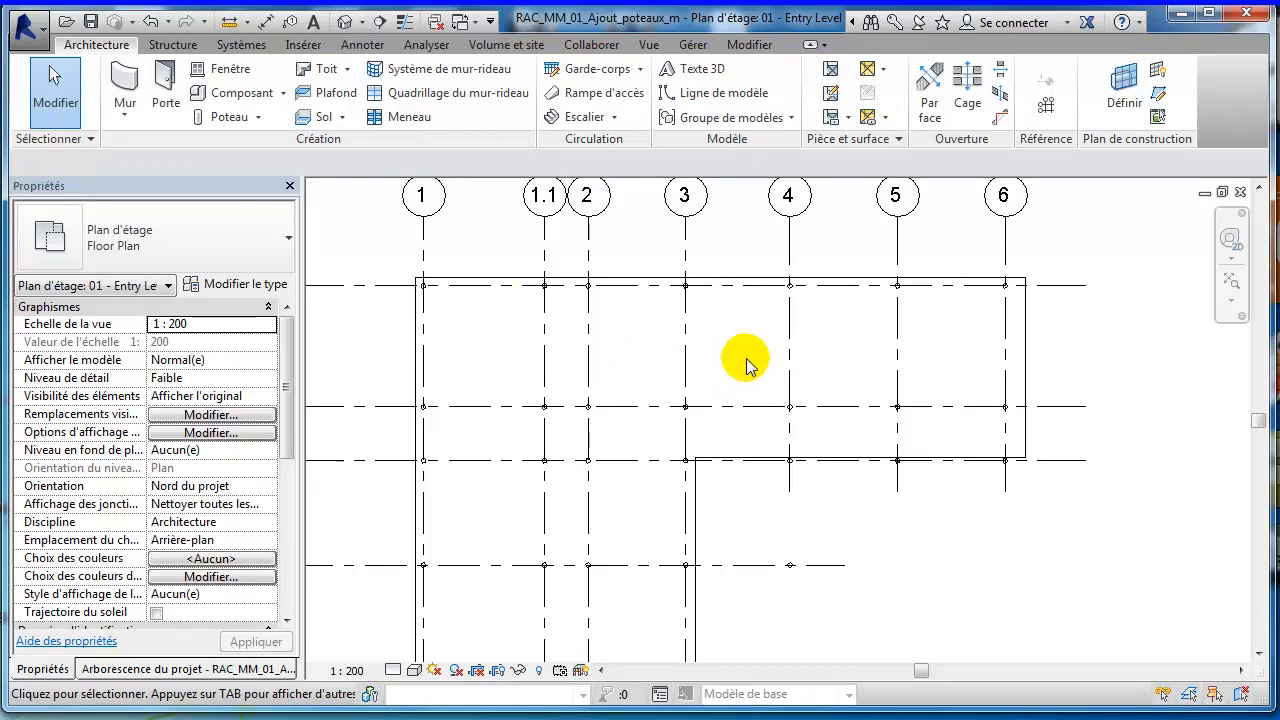
Step: Select the whole building grid and check the number of structural columns (Poteaux porteurs) with the selection filter
scroll(530, 329, "down", 1)
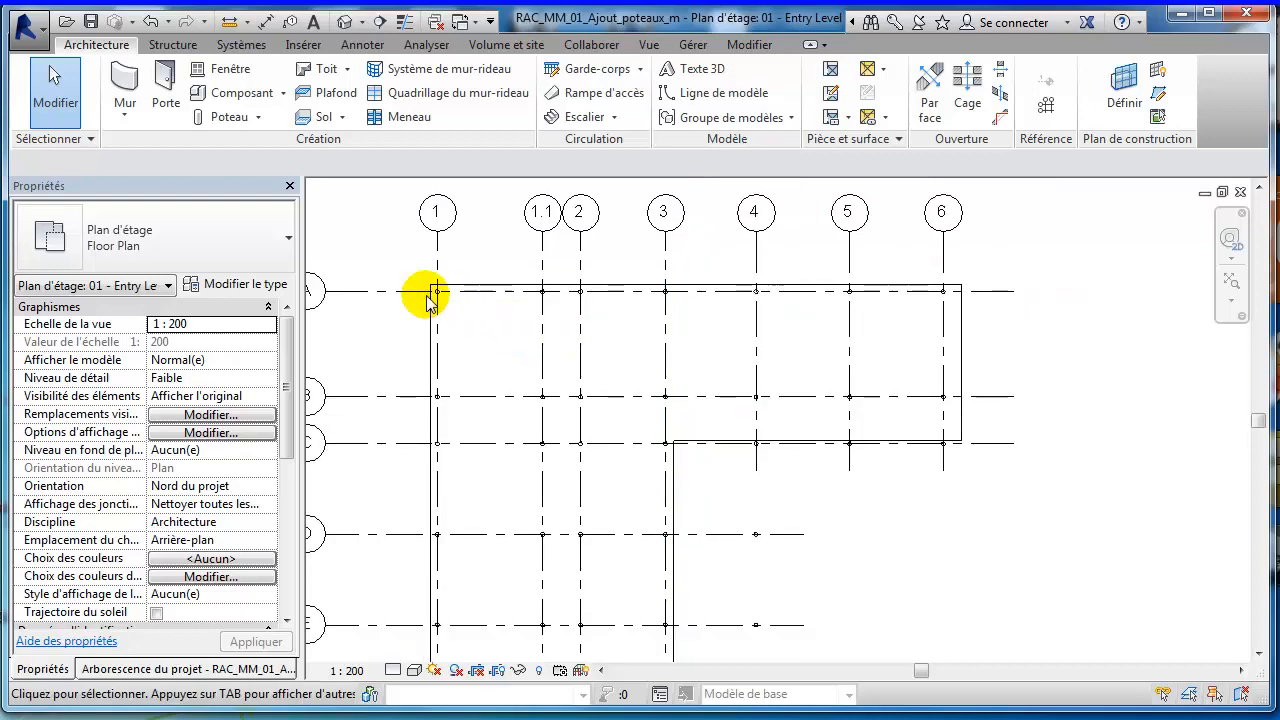
scroll(612, 330, "down", 2)
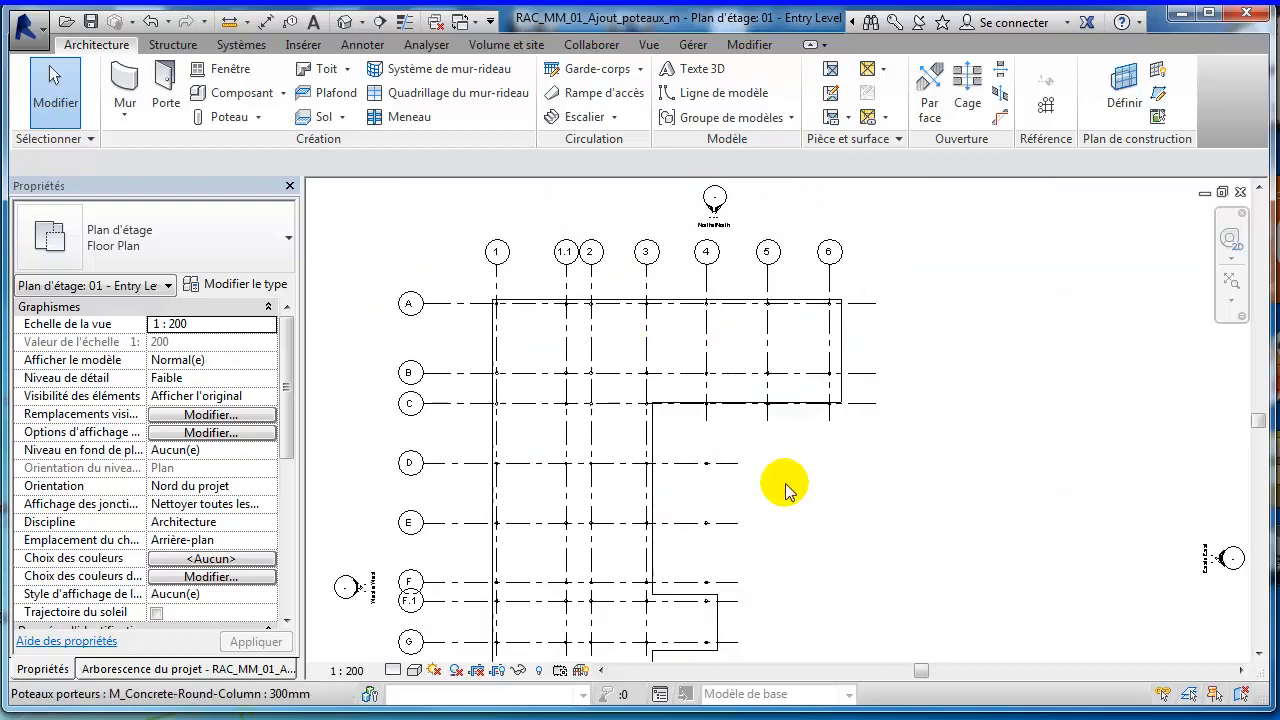
middle_click_drag(812, 506, 834, 373)
scroll(834, 373, "down", 2)
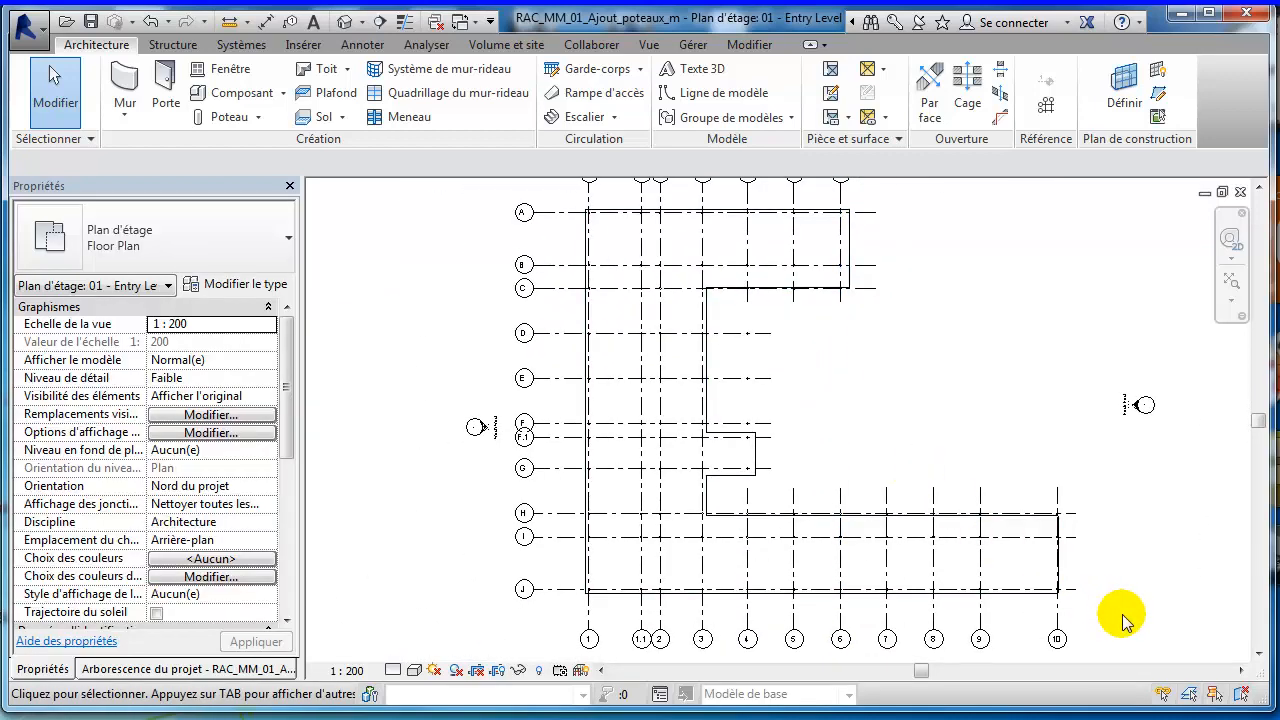
left_click_drag(893, 482, 562, 207)
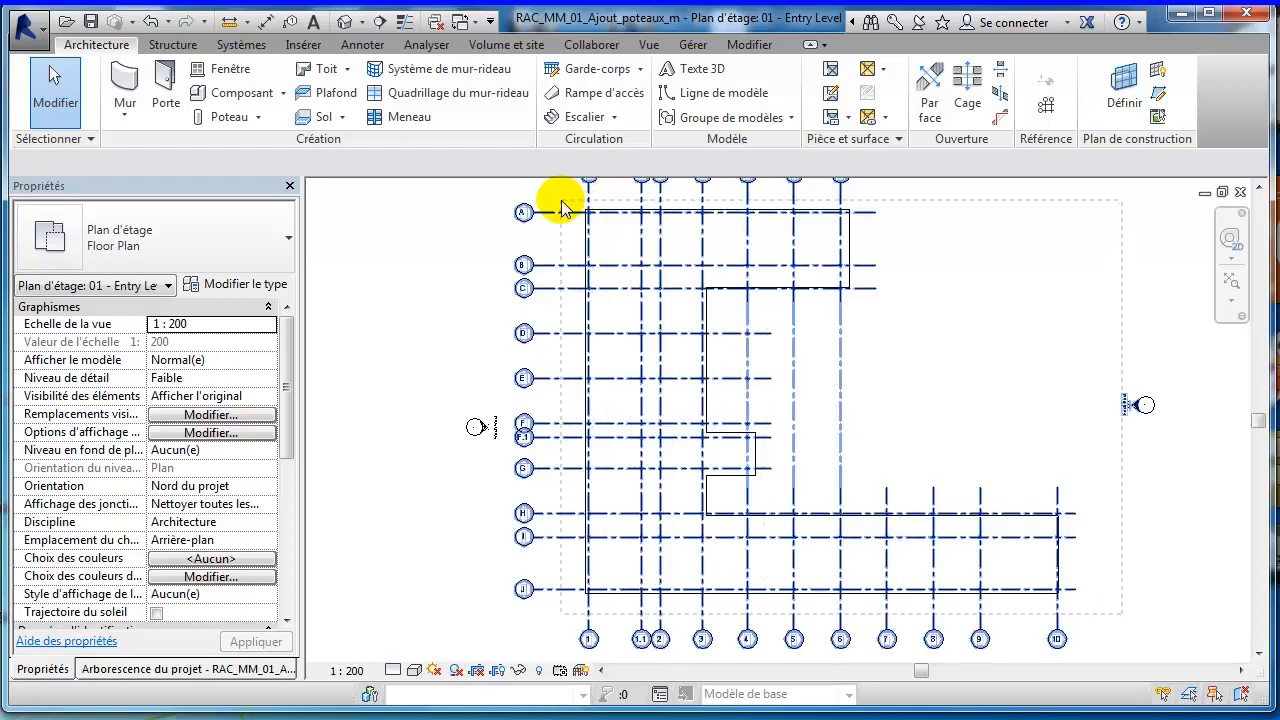
left_click_drag(562, 207, 562, 207)
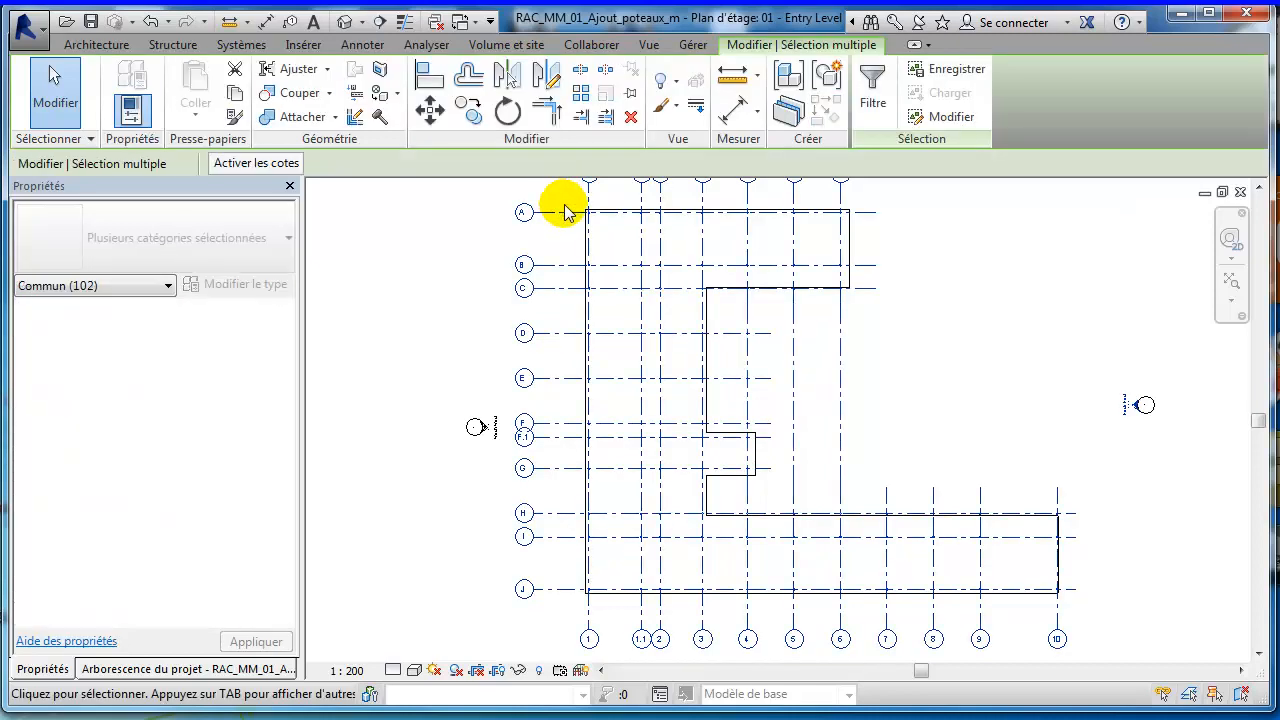
left_click(872, 100)
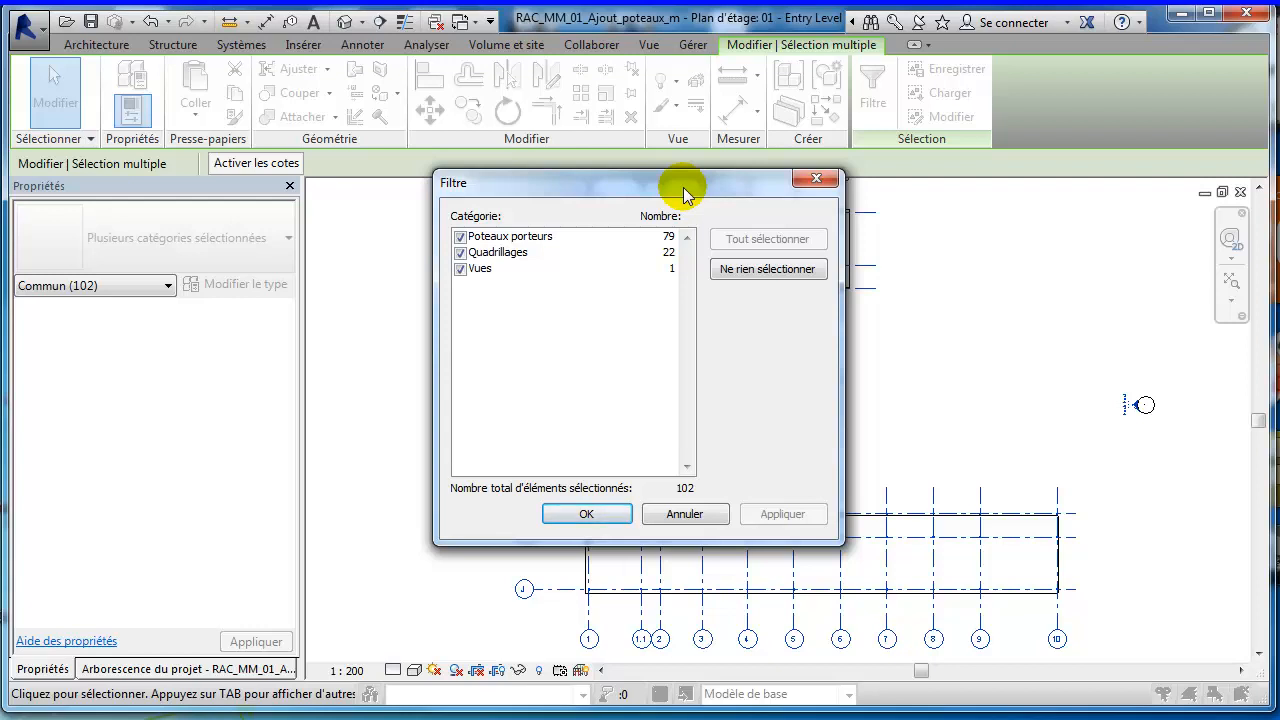
left_click(587, 514)
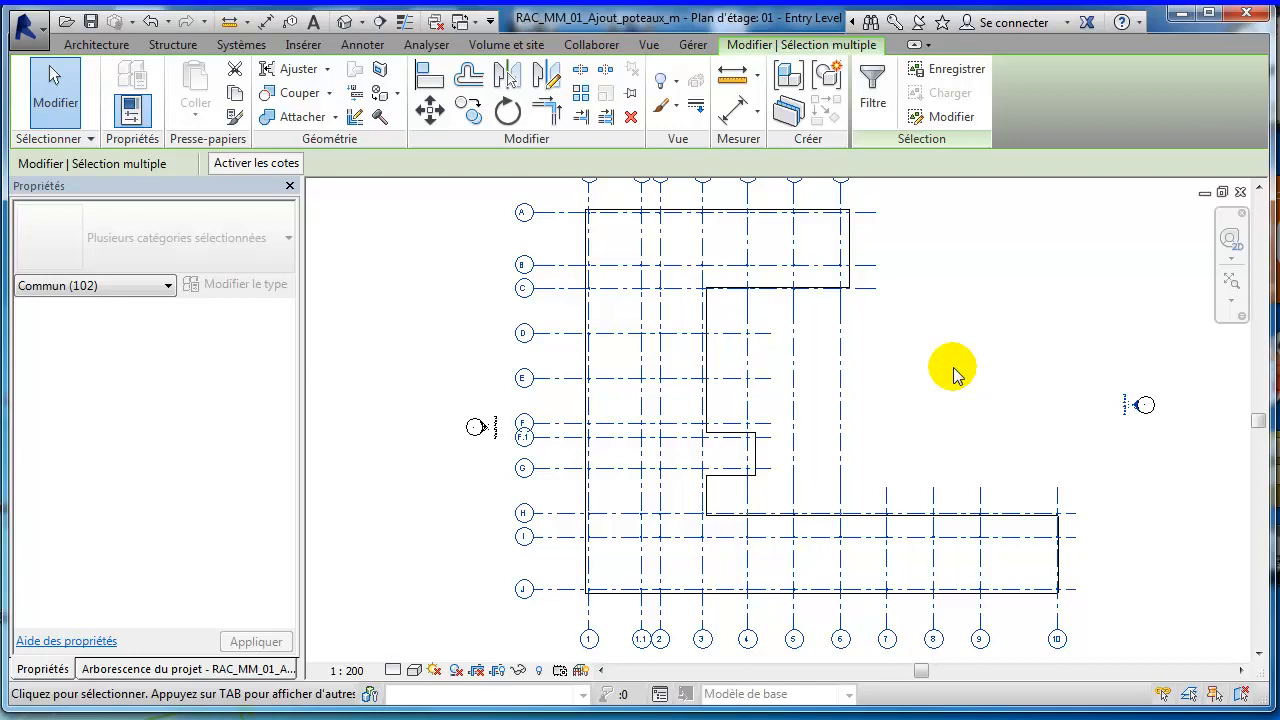
left_click(932, 428)
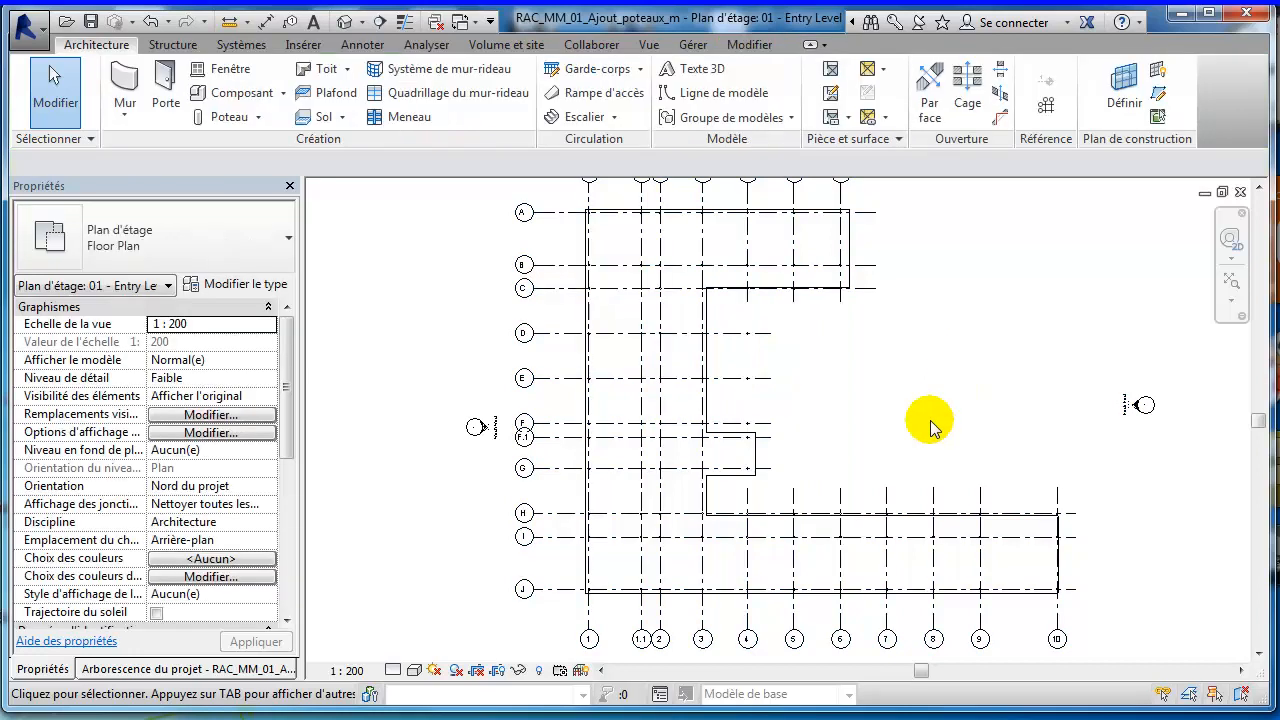
Step: Delete the three columns on grid line C at grid lines 4, 5 and 6, checking the selection with the filter
middle_click_drag(922, 432, 900, 405)
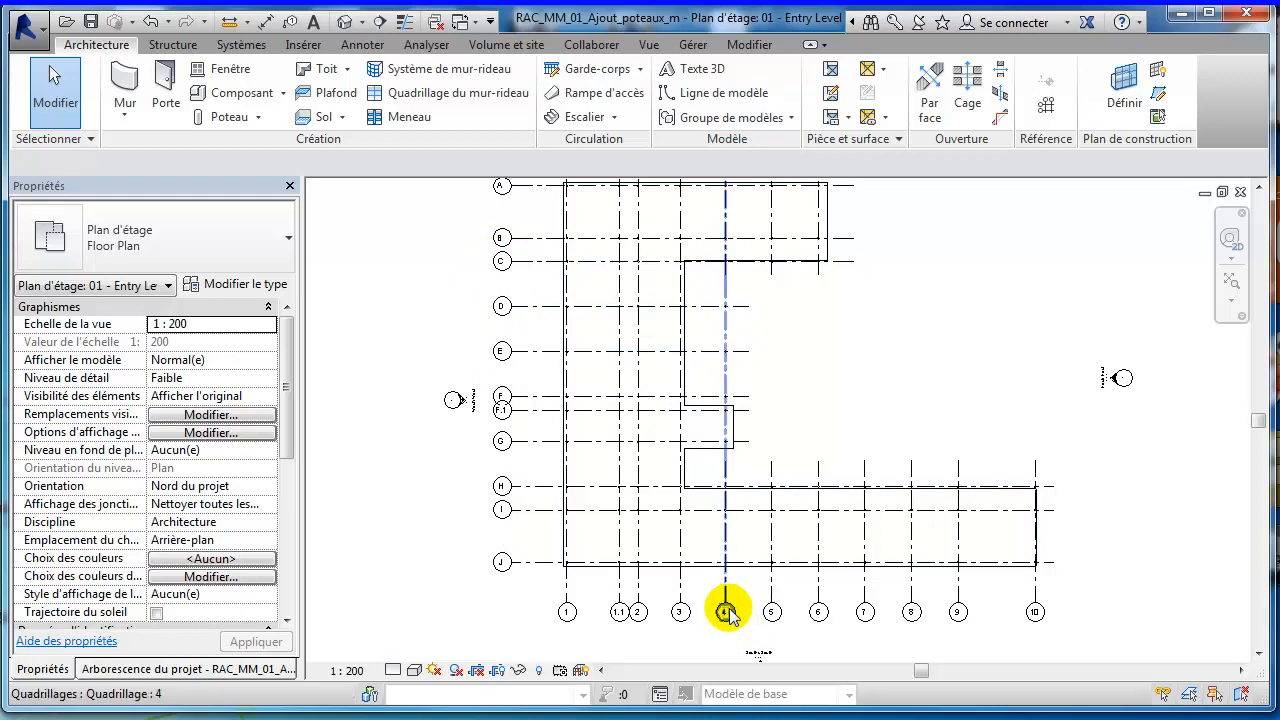
scroll(700, 262, "up", 5)
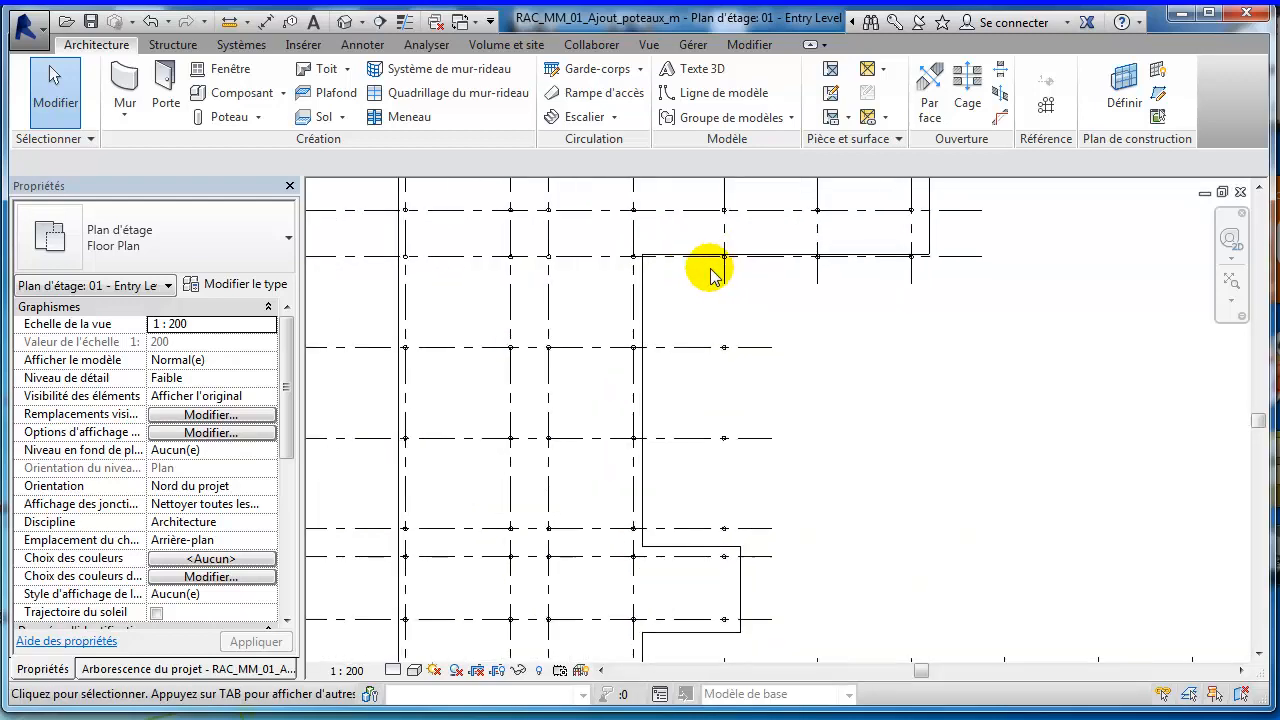
middle_click_drag(822, 402, 918, 459)
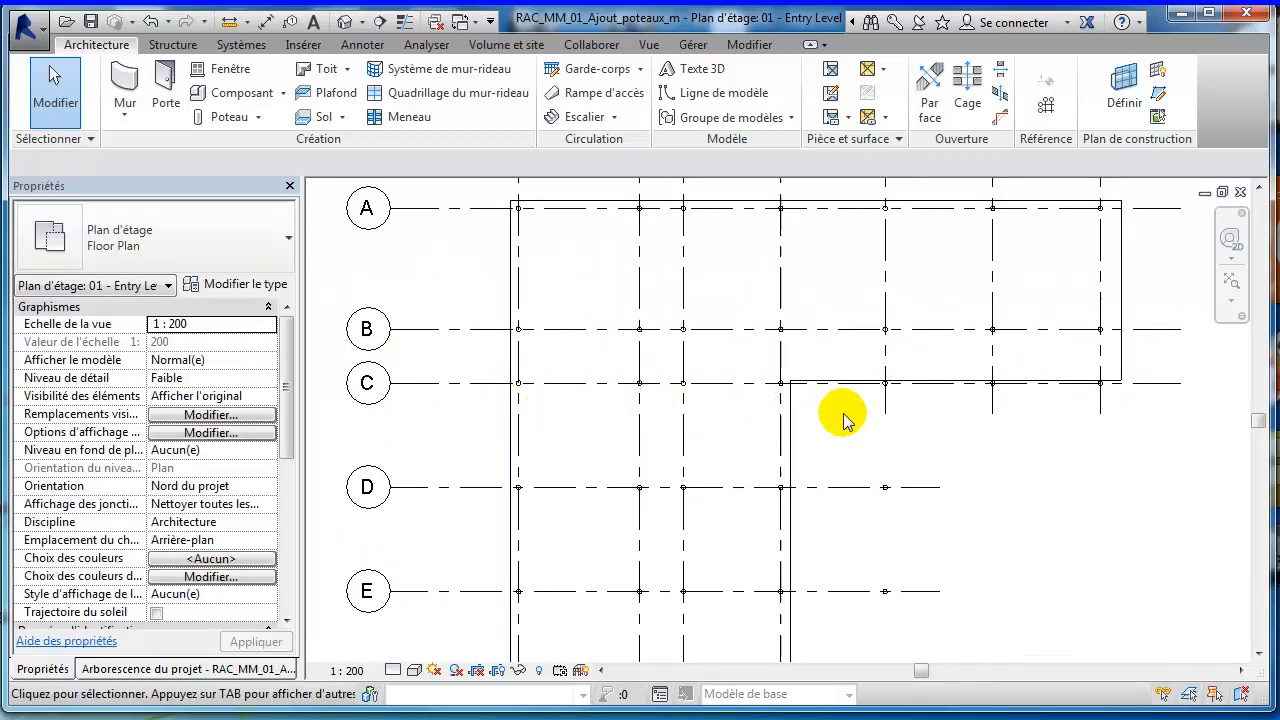
middle_click_drag(843, 434, 792, 408)
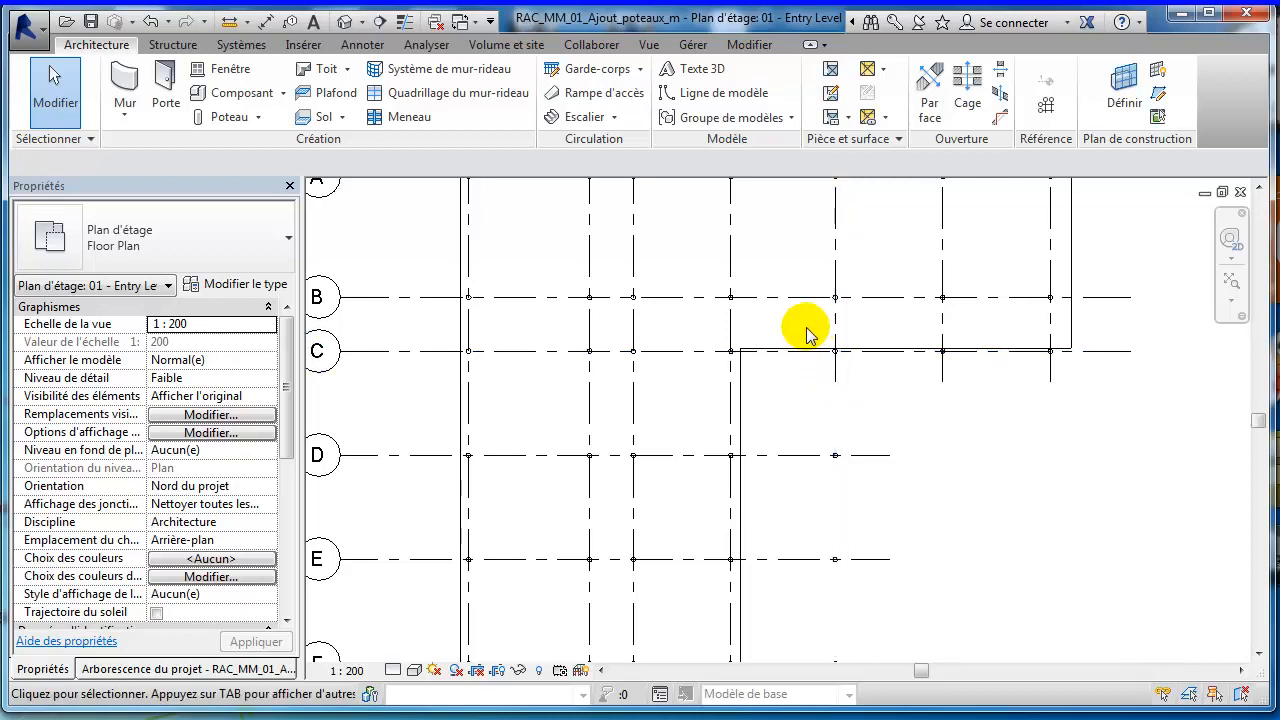
left_click_drag(806, 328, 1066, 369)
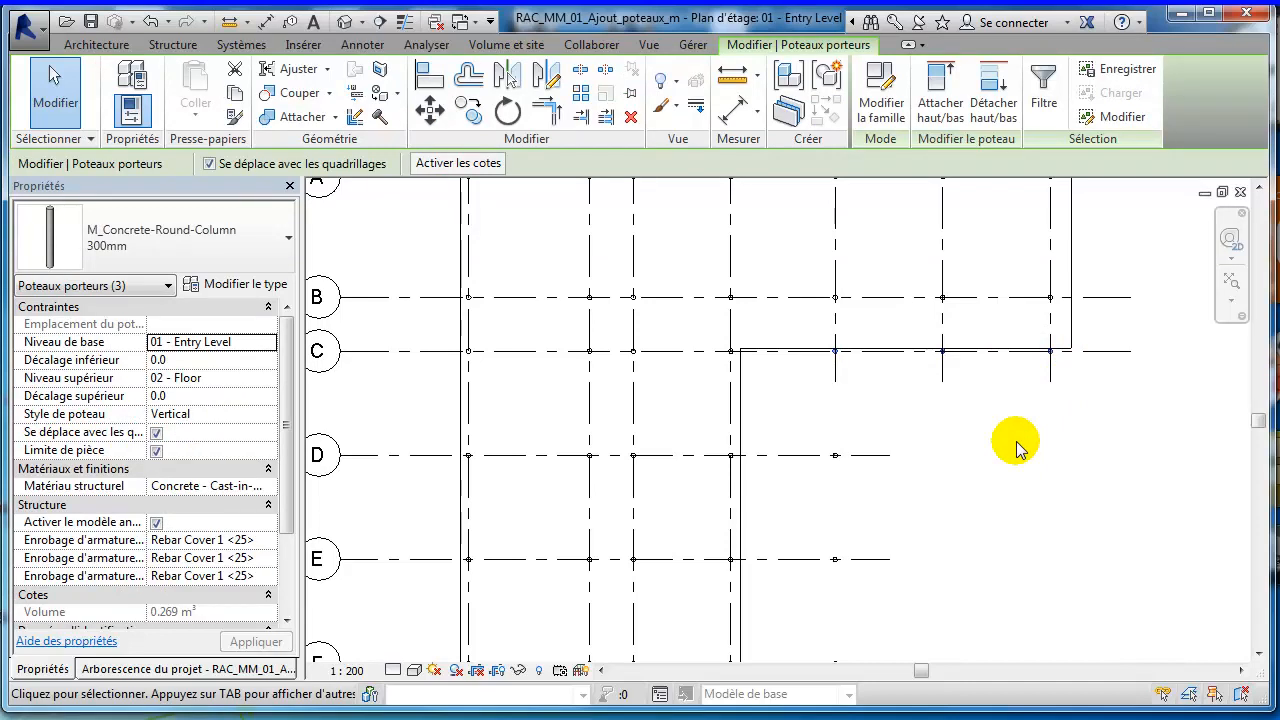
left_click(1046, 110)
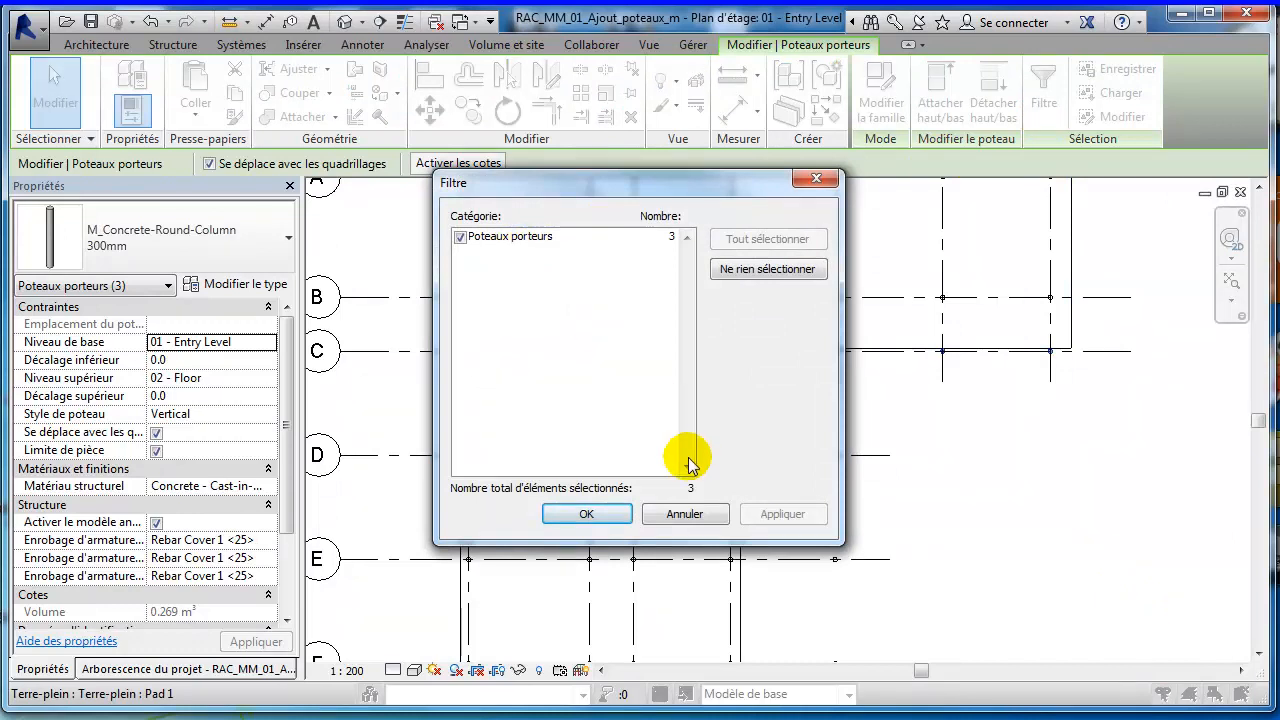
left_click(686, 517)
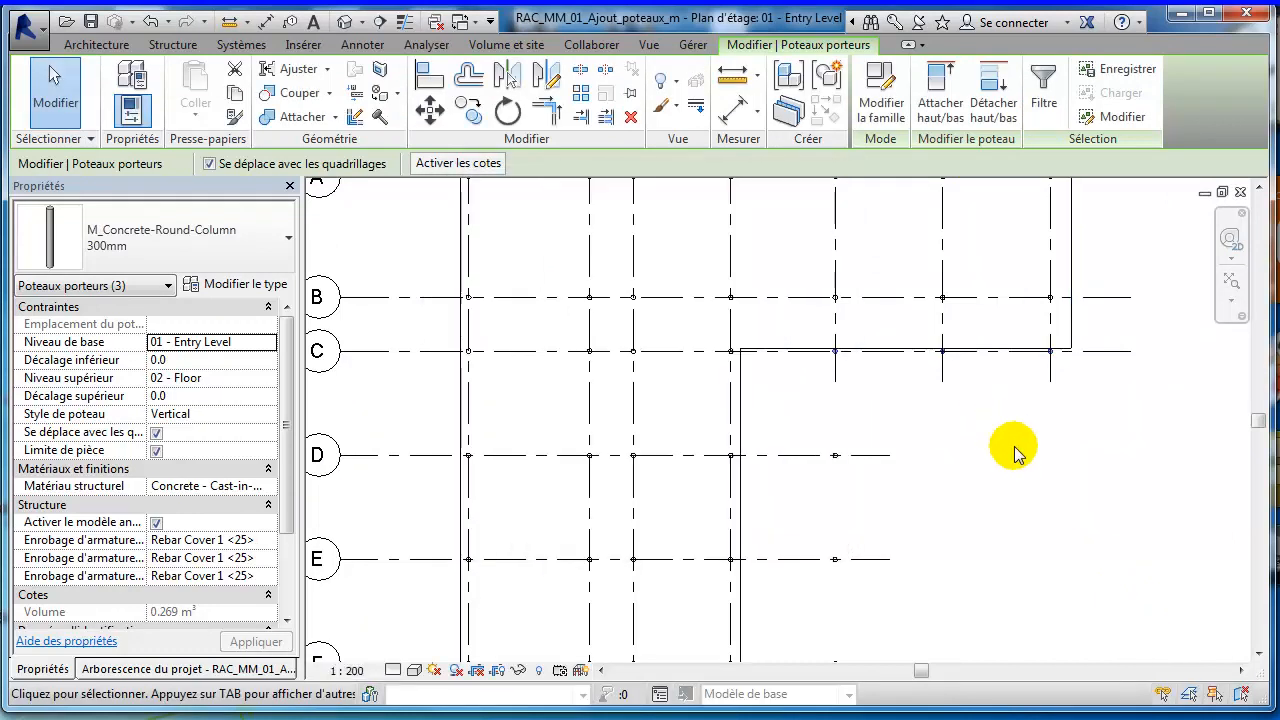
left_click(1013, 453)
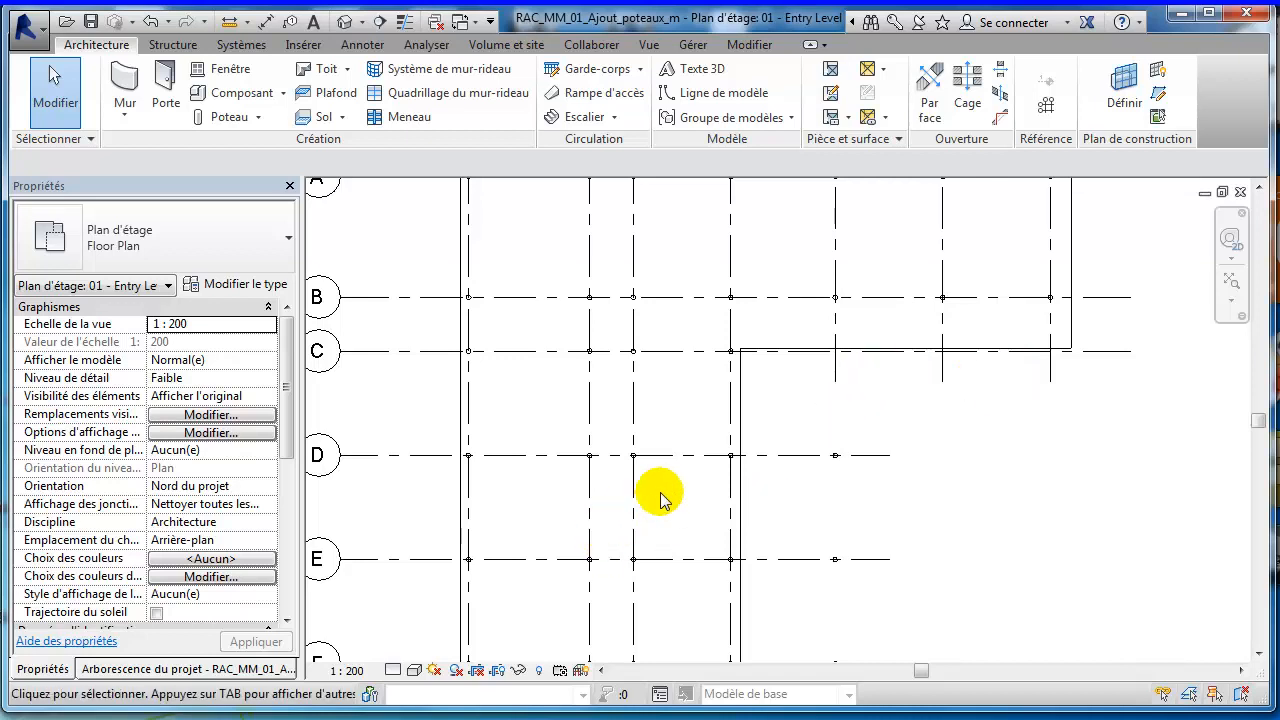
Step: Delete the seven columns on grid line H at grid lines 4 through 10
middle_click_drag(660, 497, 729, 277)
mouse_move(771, 557)
middle_mouse_down()
mouse_move(665, 333)
mouse_move(370, 360)
middle_mouse_up()
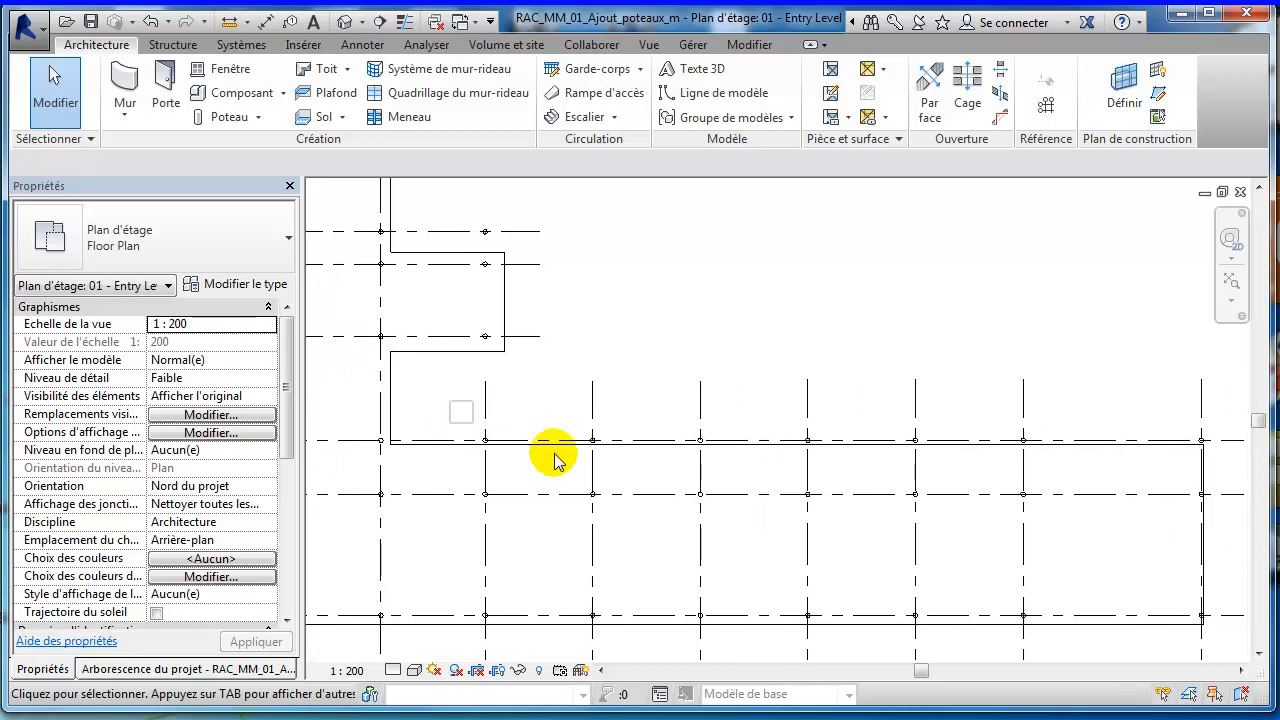
left_click_drag(555, 460, 1223, 463)
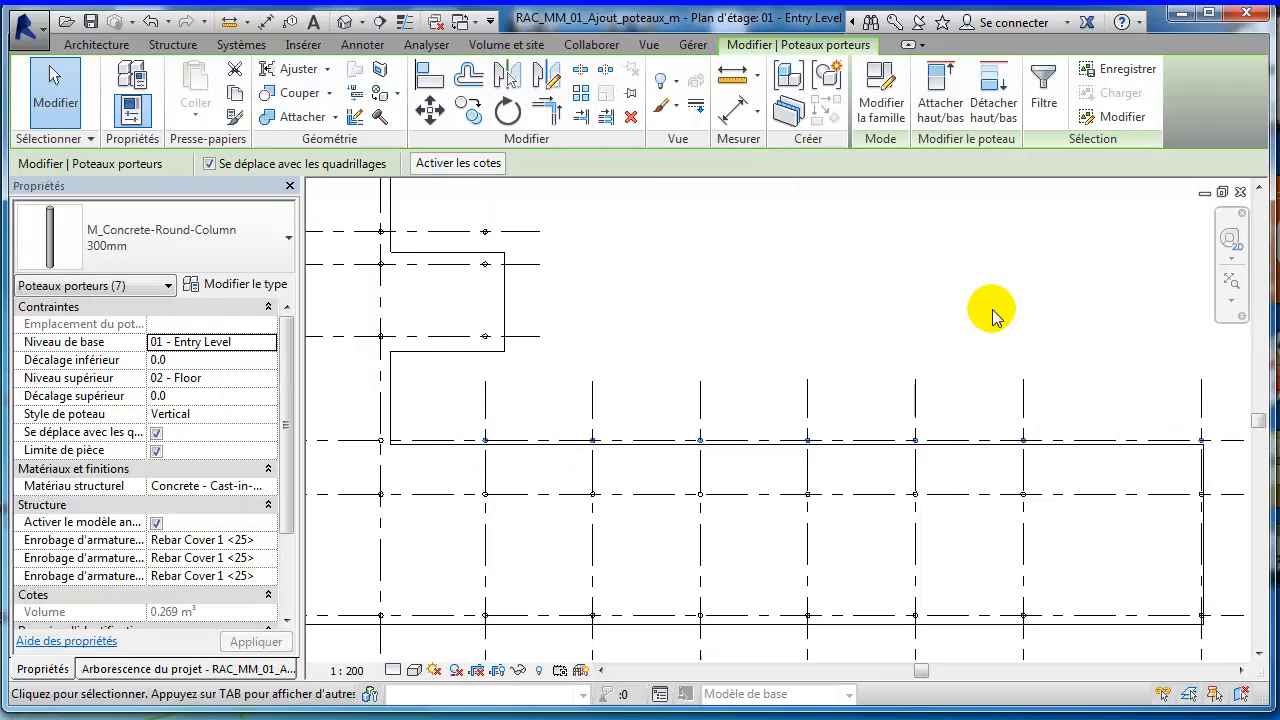
key("Escape")
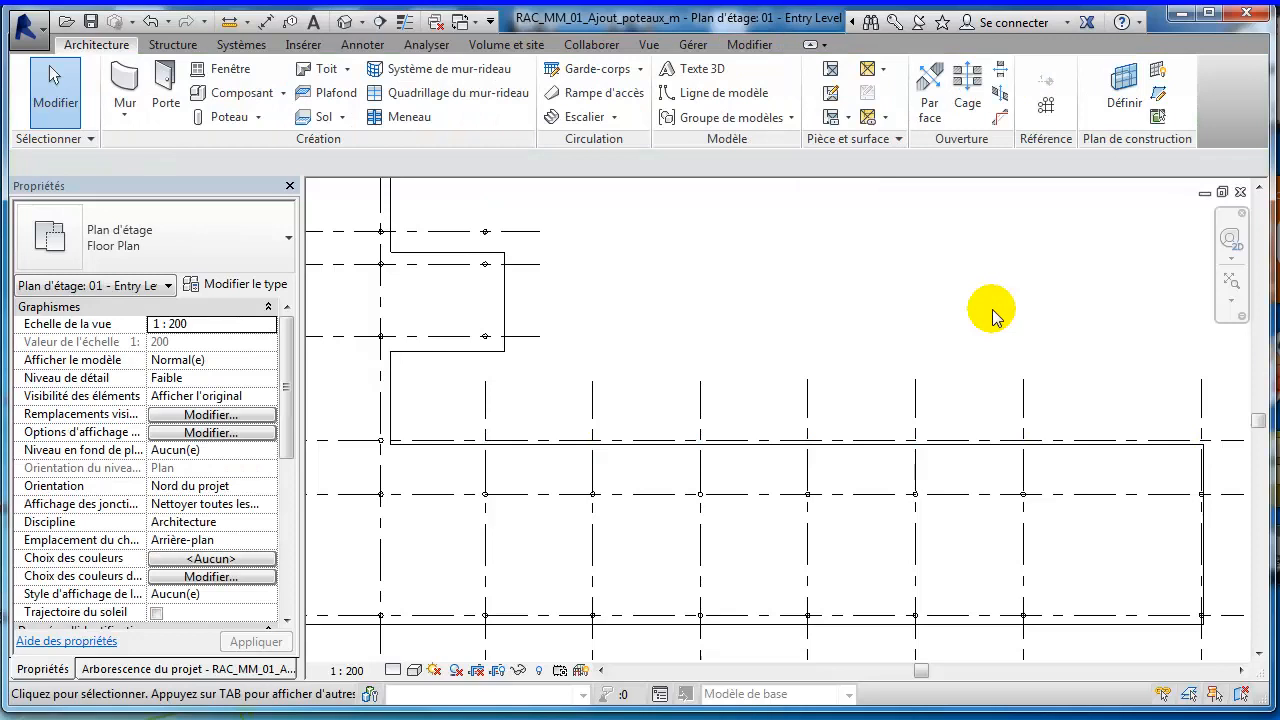
Step: Delete the three columns on grid line 4 at grid lines D, E and F, outside the building outline
scroll(790, 310, "down", 1)
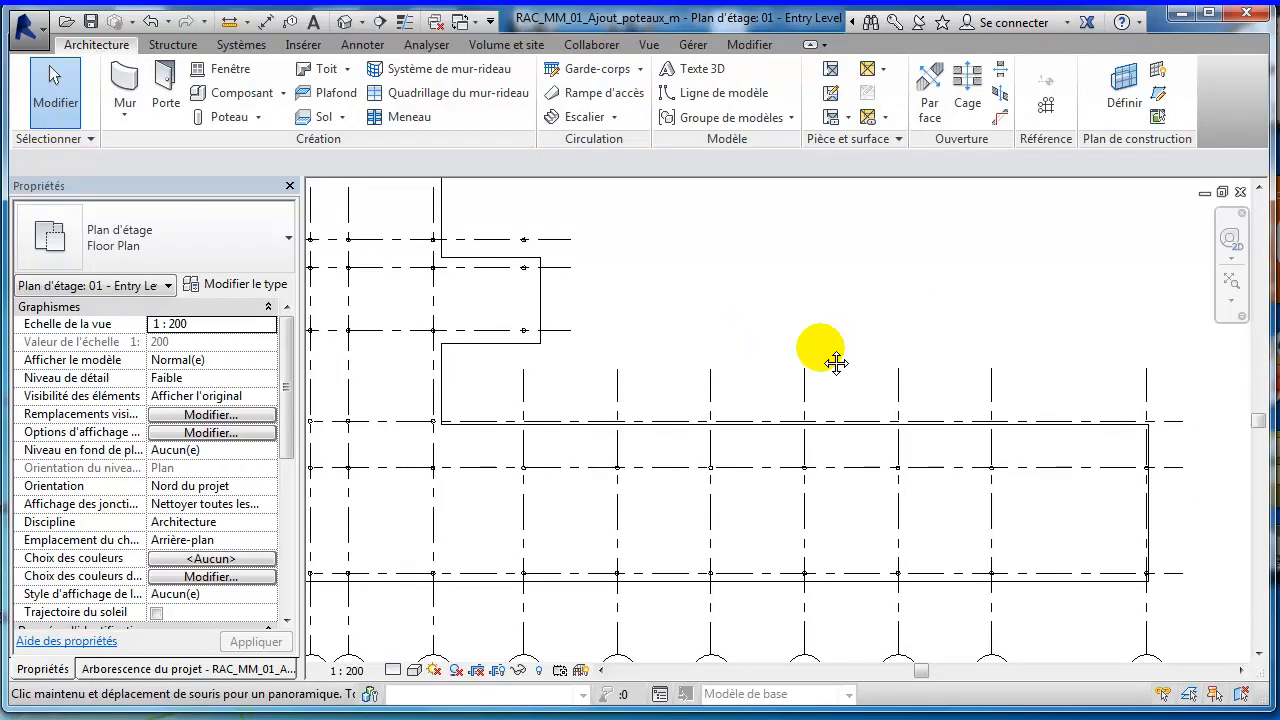
middle_click_drag(829, 357, 903, 383)
scroll(900, 381, "down", 1)
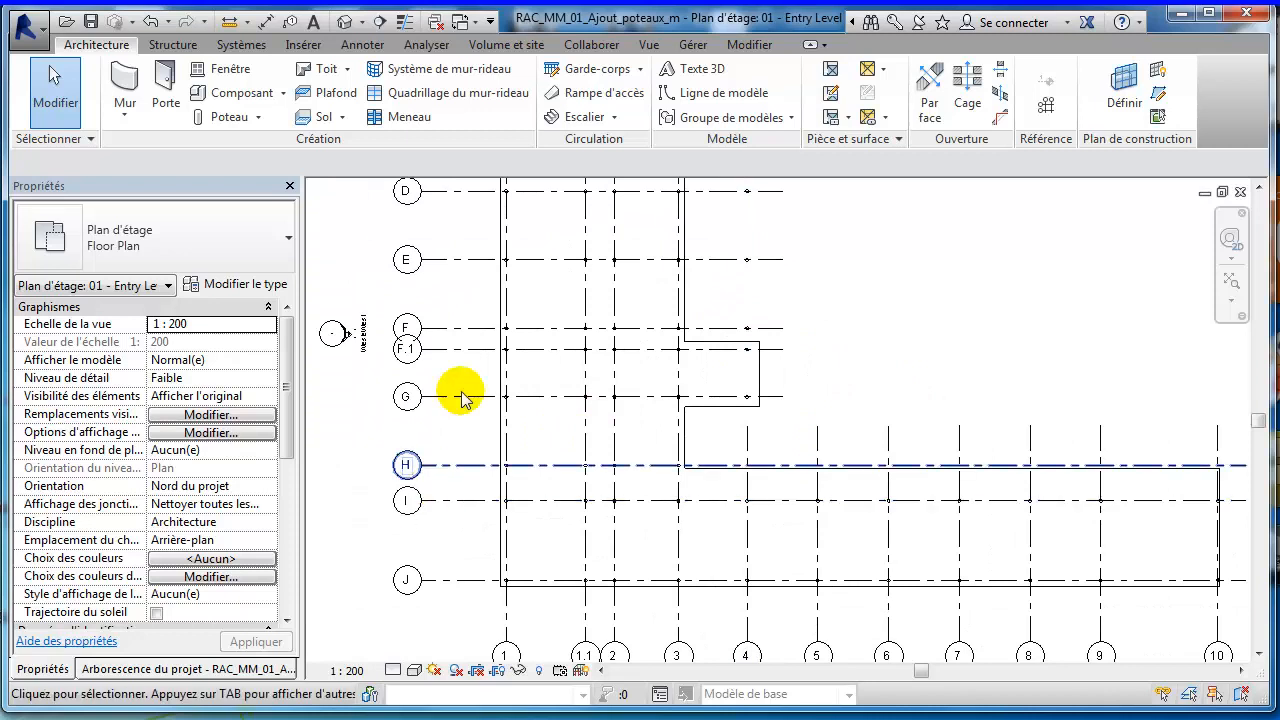
middle_click_drag(513, 307, 503, 427)
scroll(503, 427, "up", 1)
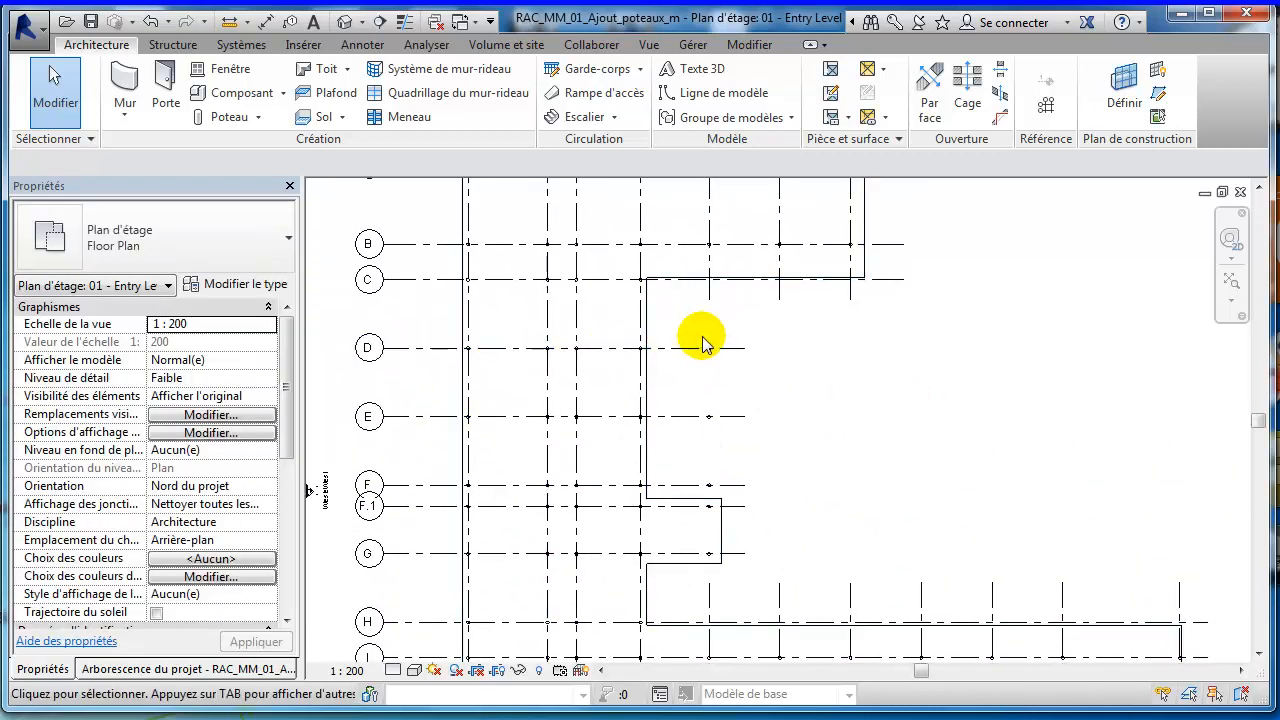
scroll(716, 380, "up", 1)
middle_click_drag(716, 380, 786, 320)
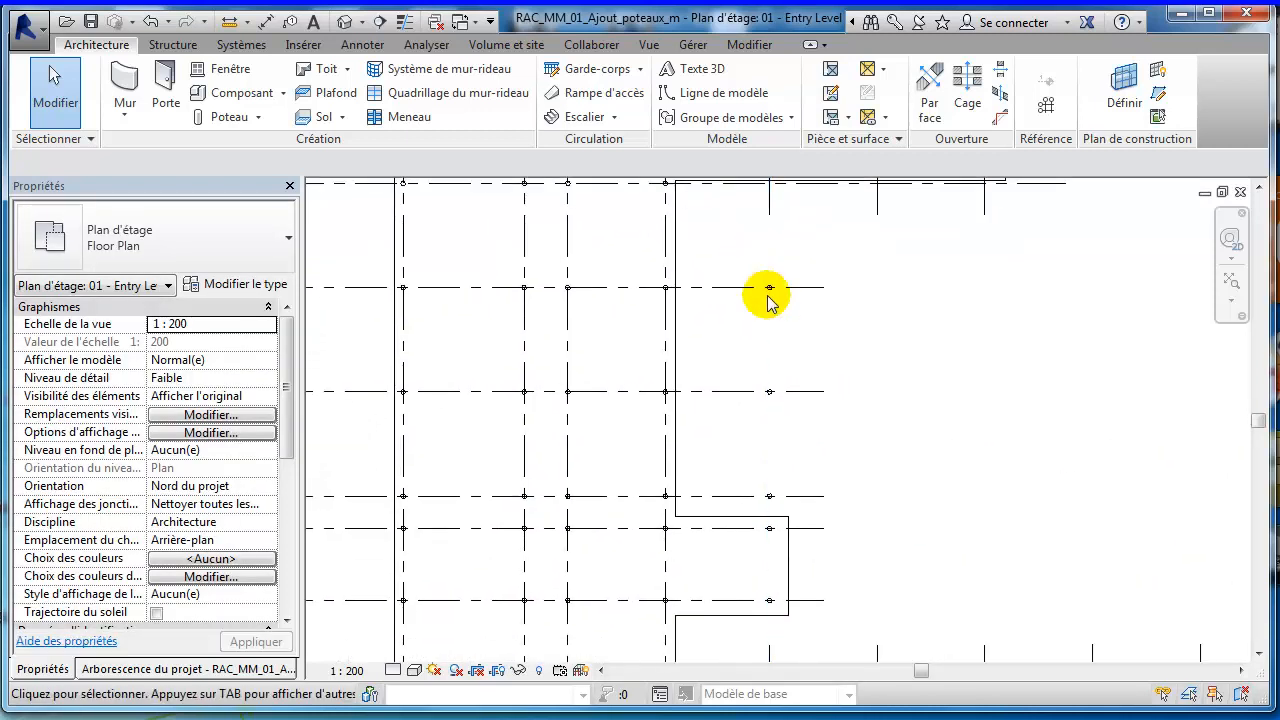
left_click_drag(788, 404, 780, 515)
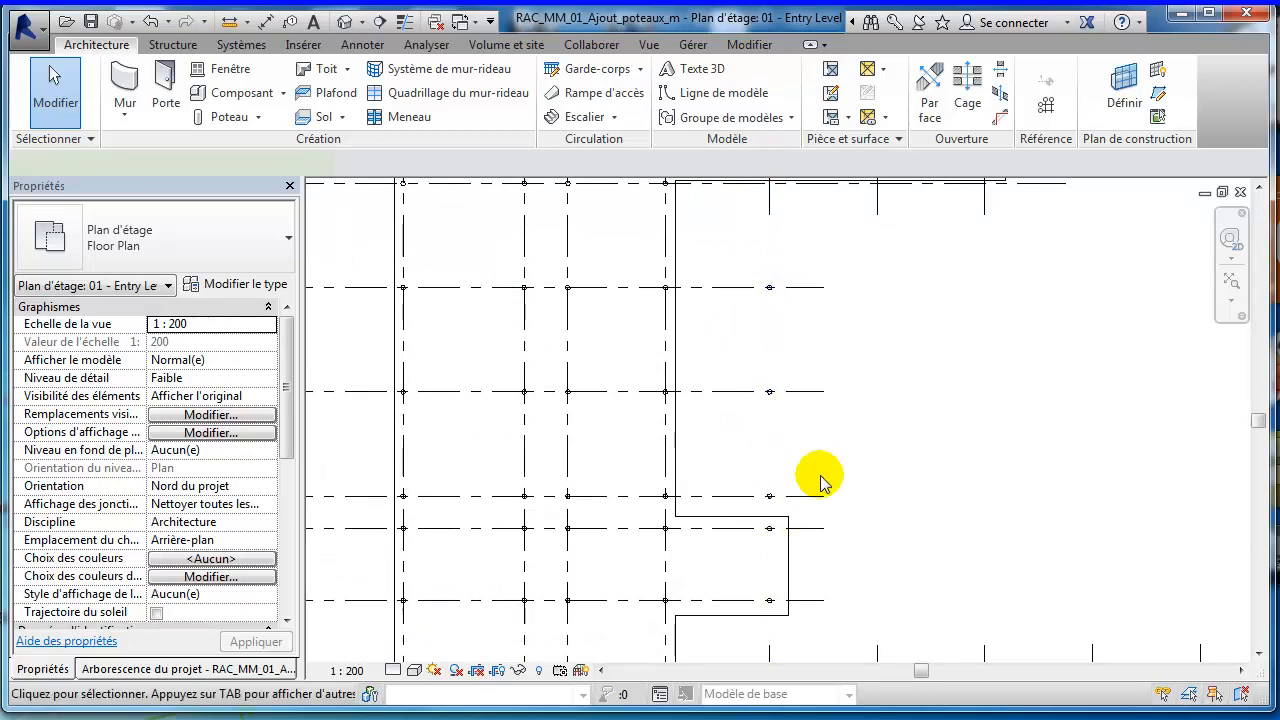
key("Escape")
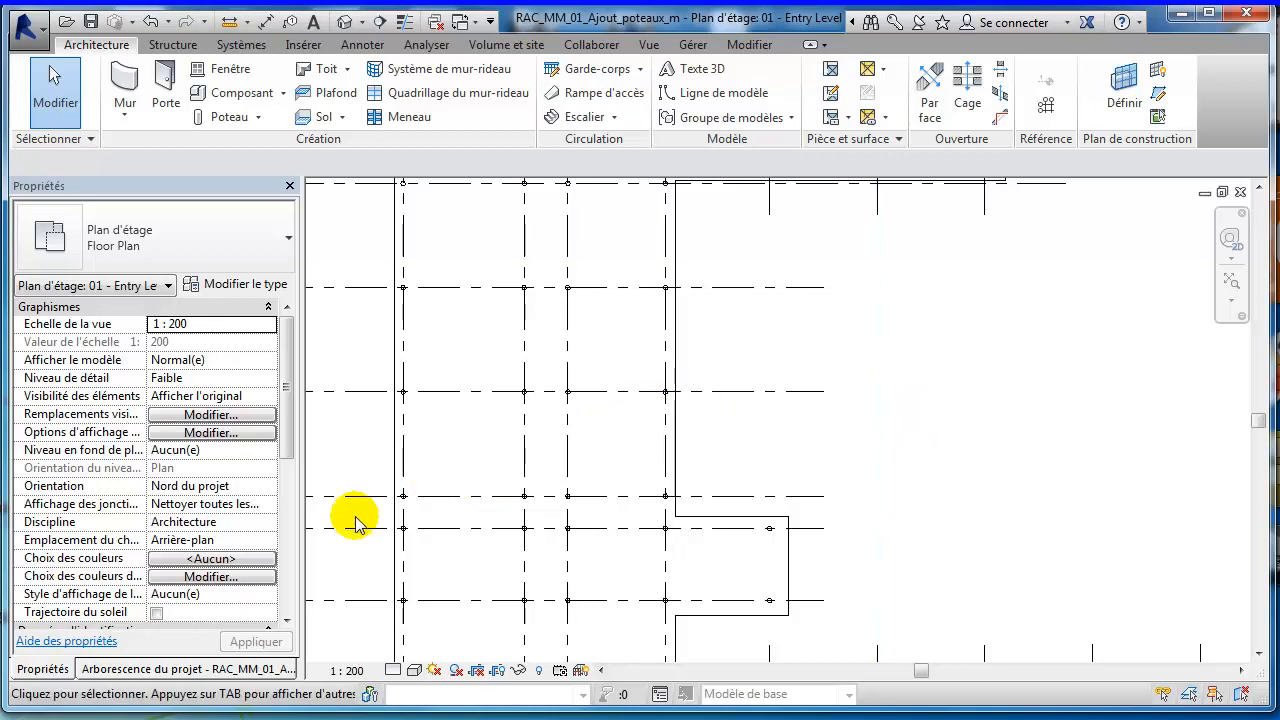
Step: Open the North elevation and examine where the tops of the round columns meet the 02 - Floor level line
left_click(95, 668)
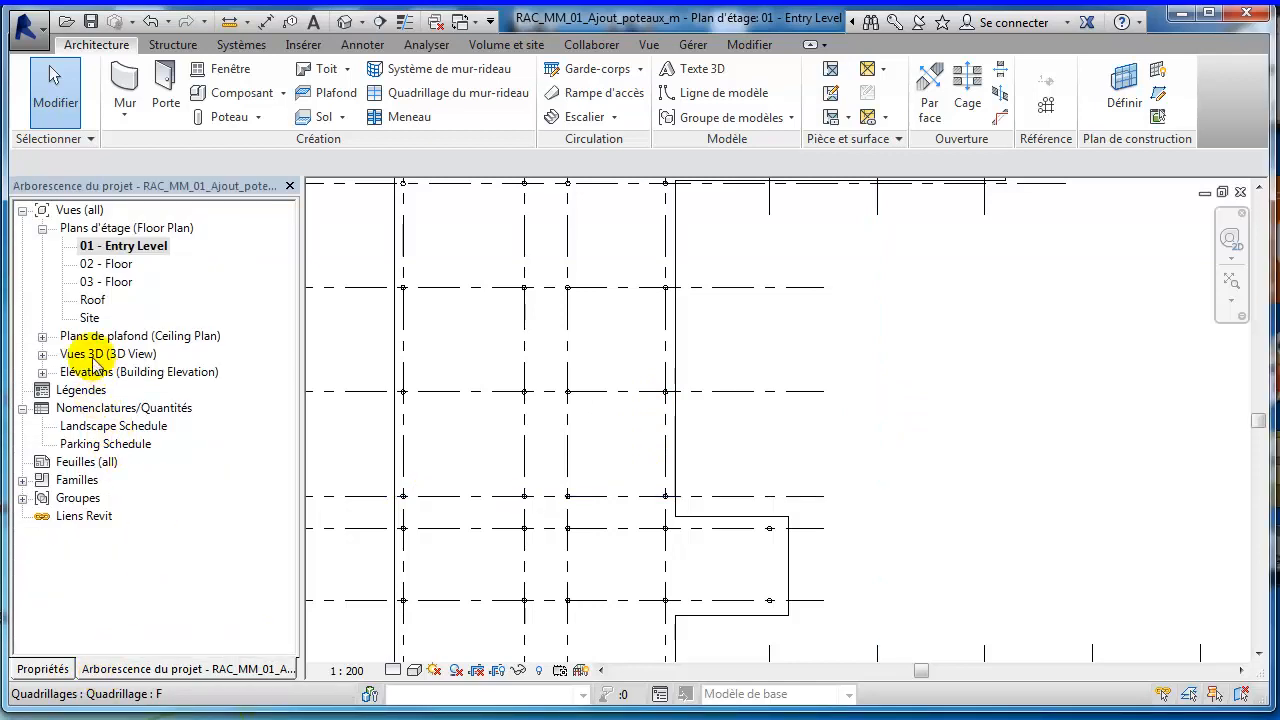
left_click(43, 372)
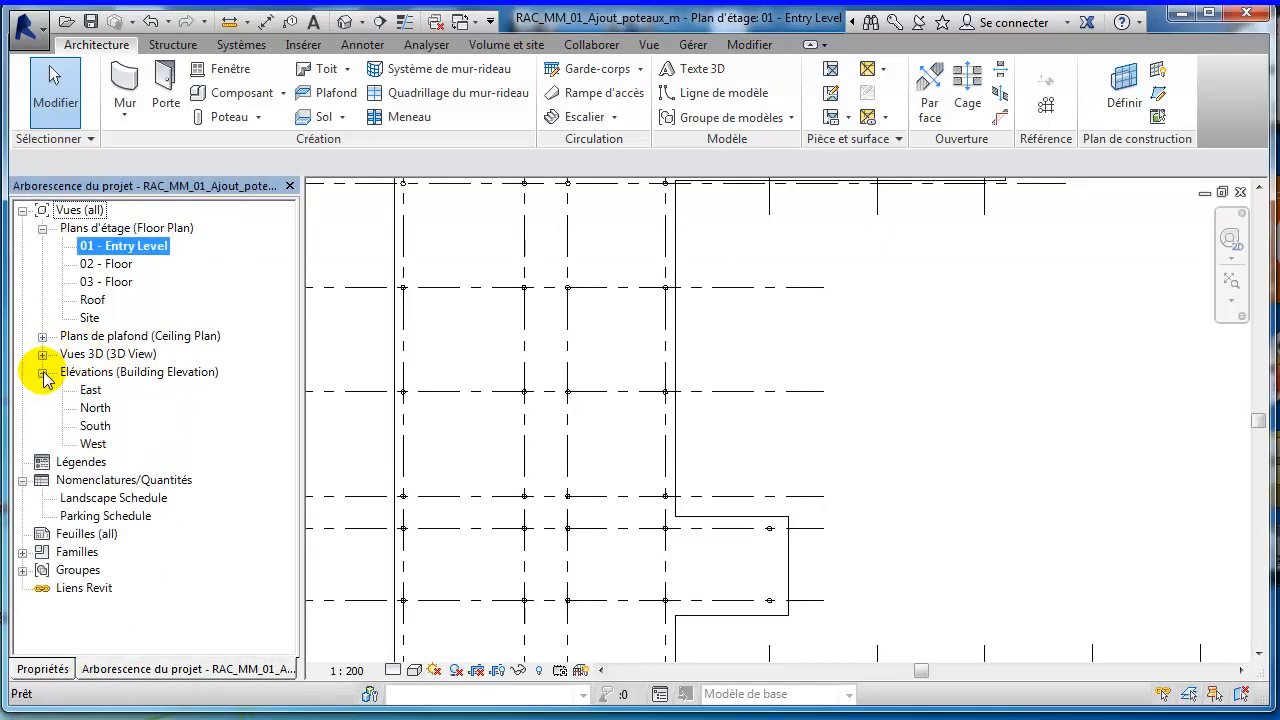
double_click(95, 407)
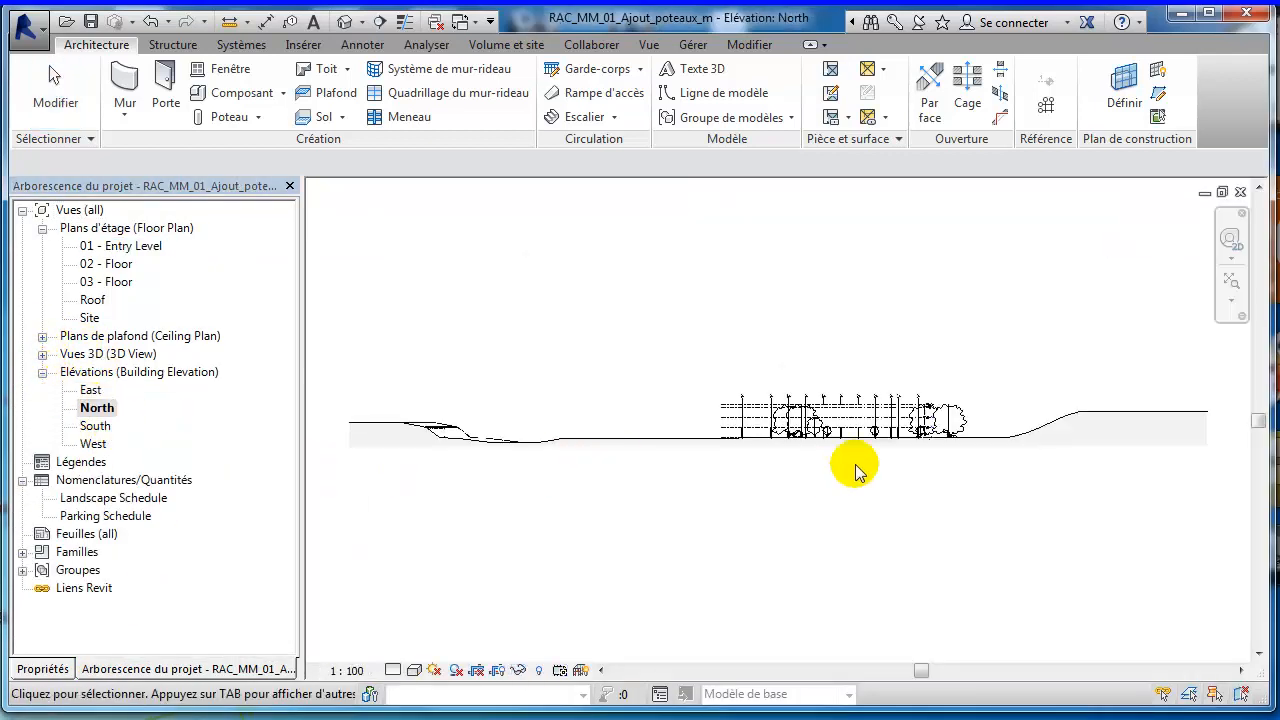
scroll(850, 435, "up", 4)
scroll(847, 440, "up", 8)
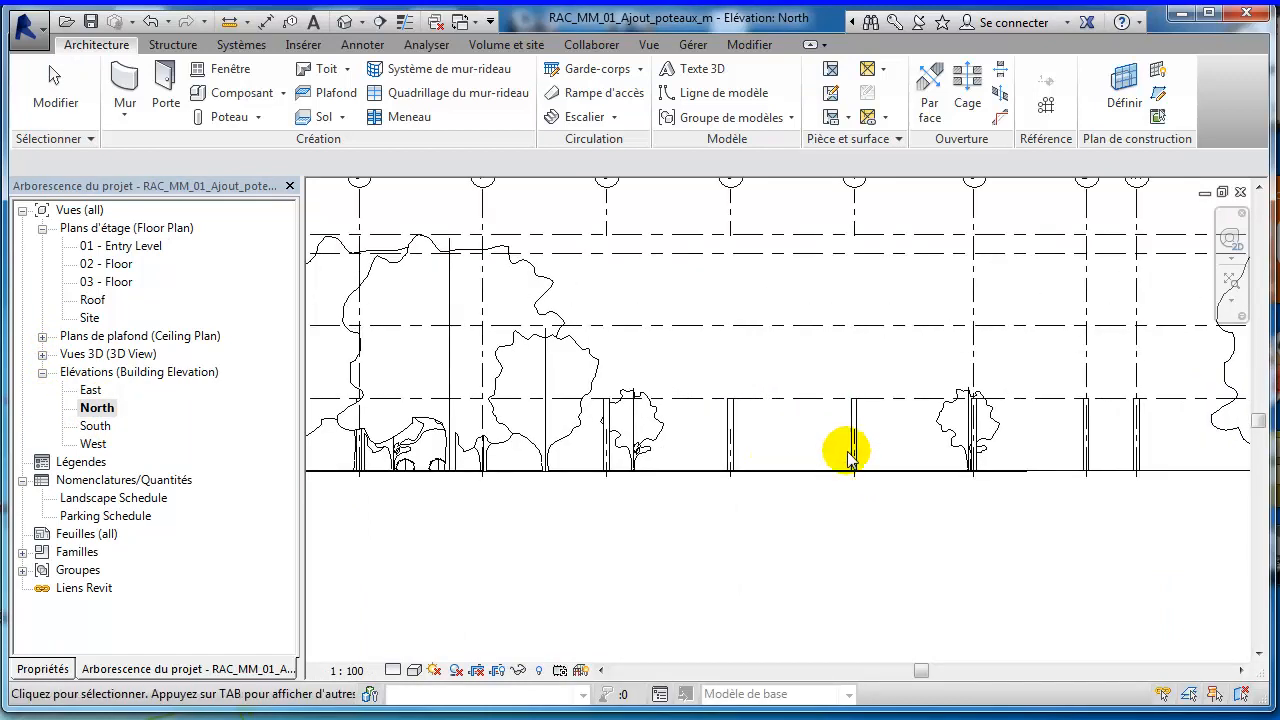
middle_click_drag(645, 443, 663, 440)
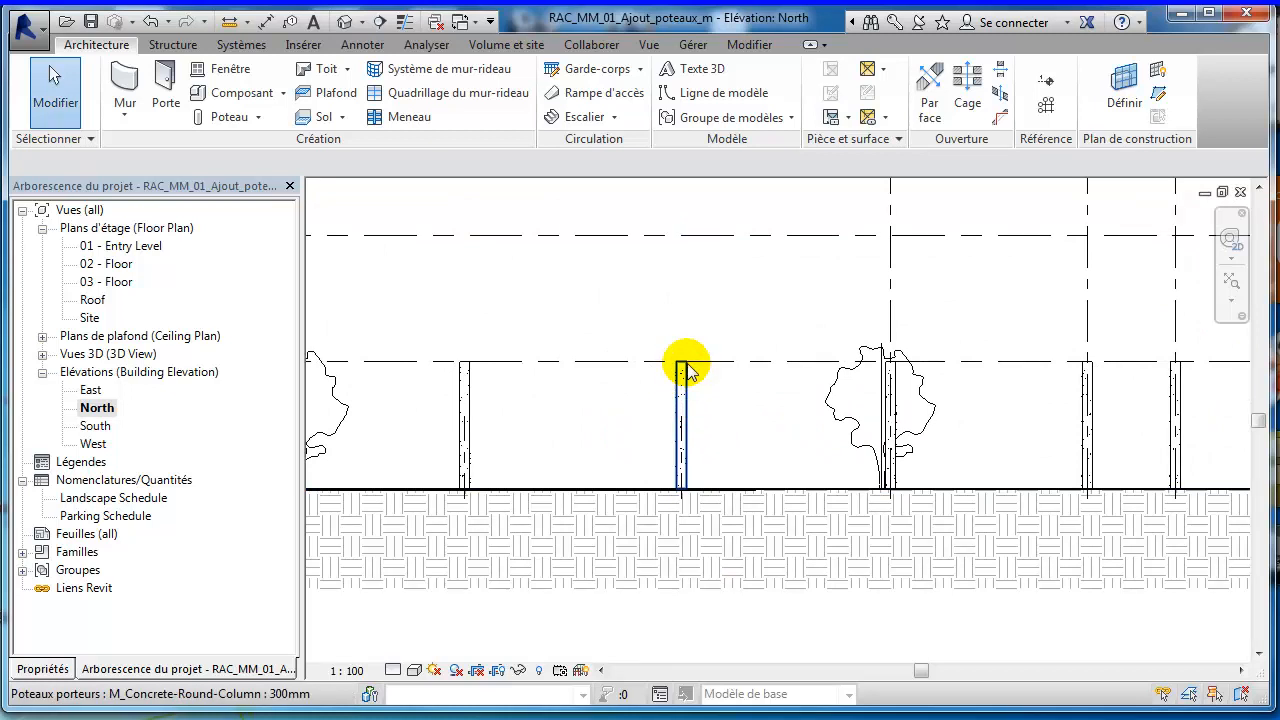
scroll(713, 372, "up", 1)
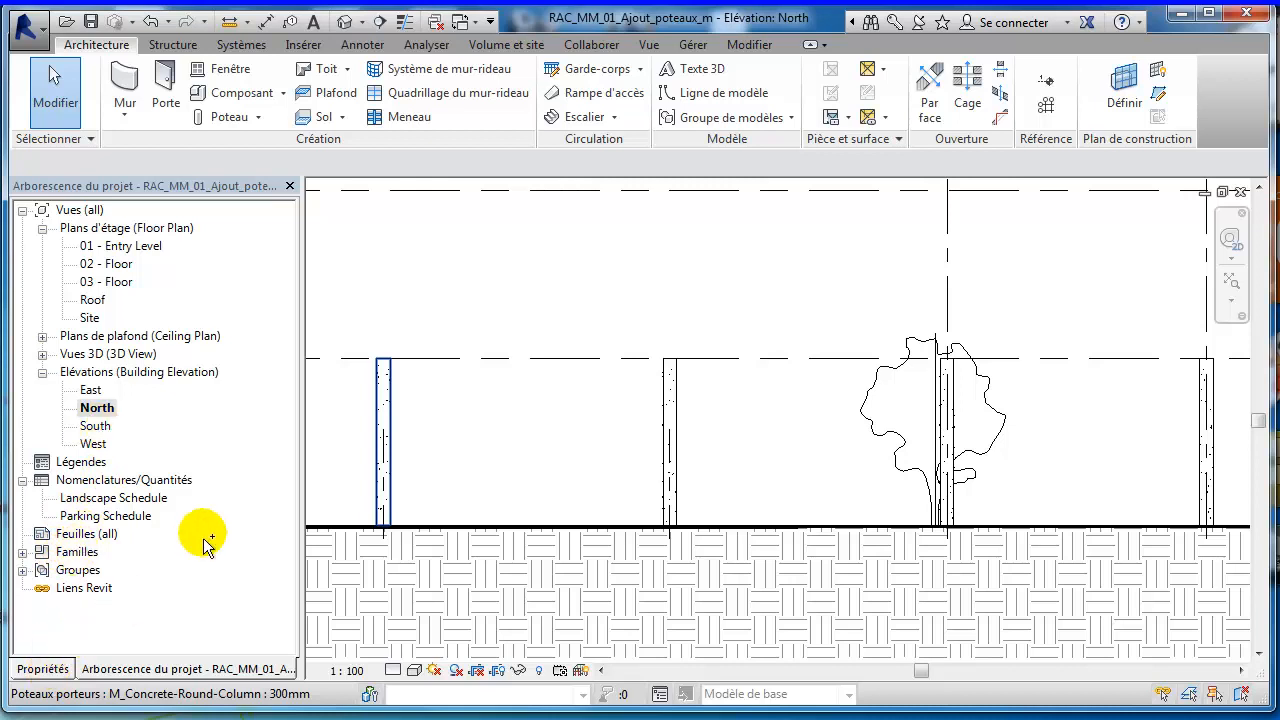
Step: Return to the 01 - Entry Level plan and select all instances of the 300mm round concrete column visible in the view
key("ctrl+Tab")
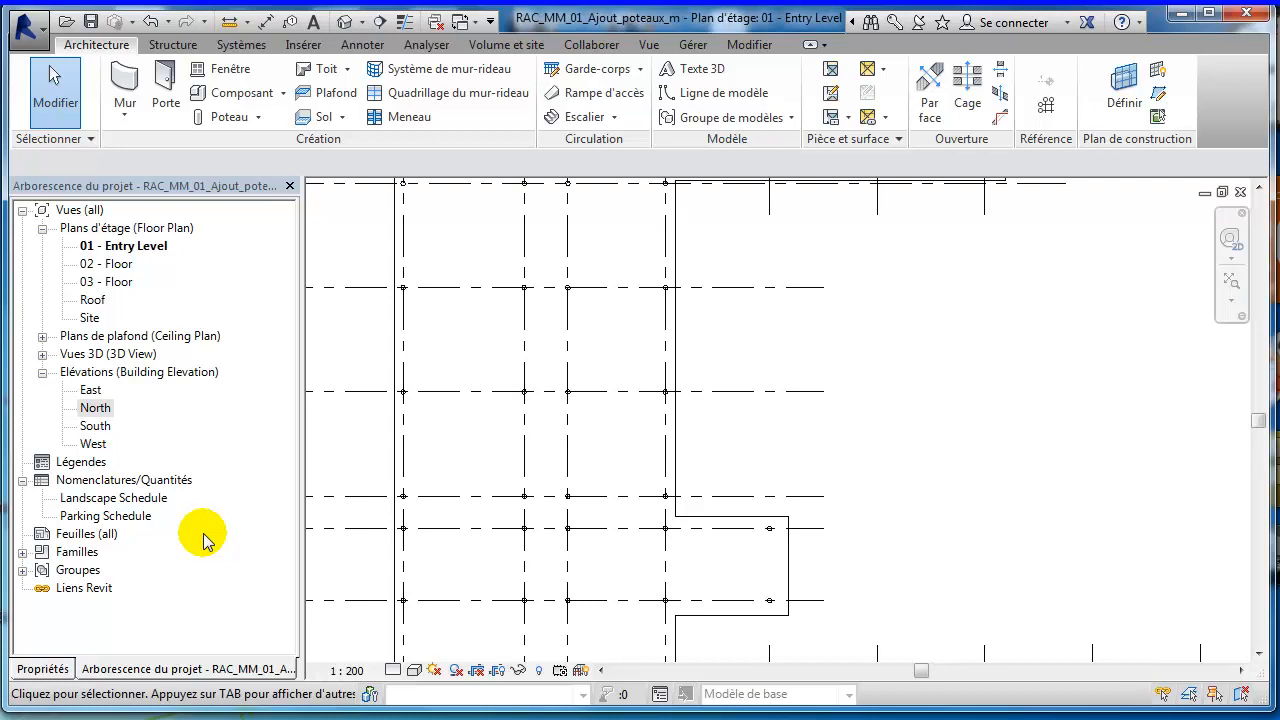
scroll(884, 430, "down", 5)
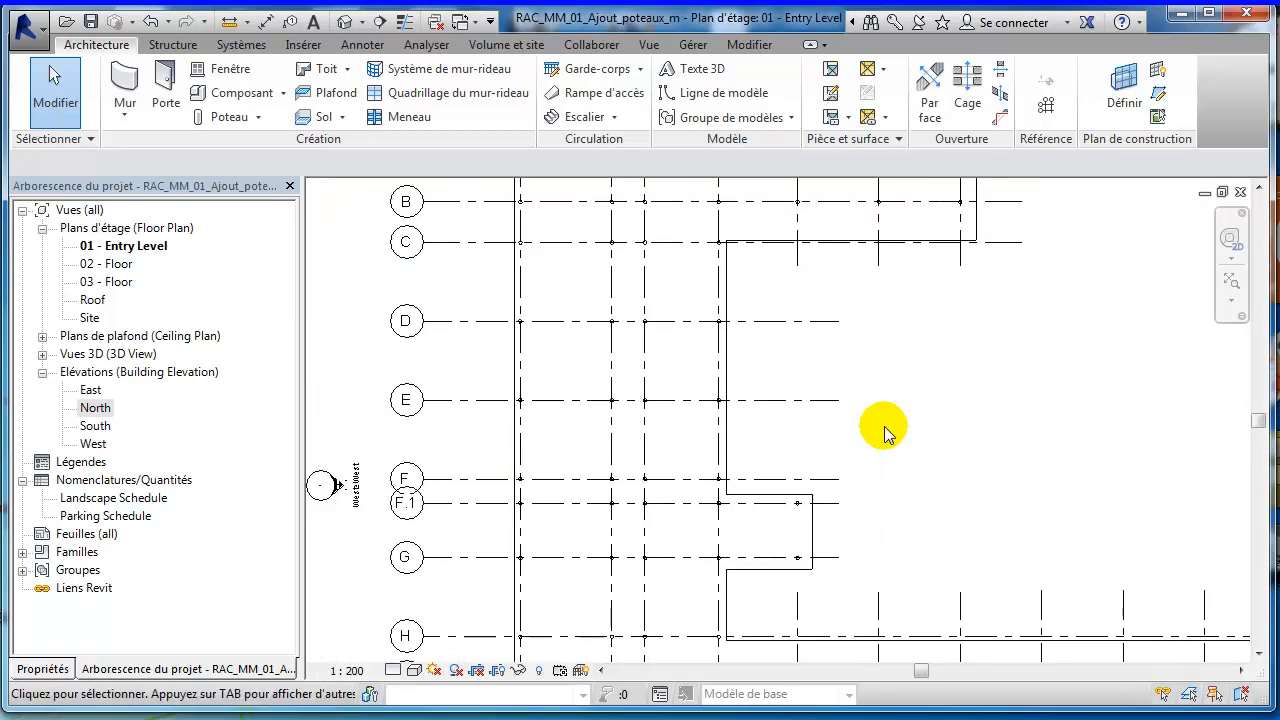
middle_click_drag(1002, 443, 902, 429)
scroll(901, 404, "down", 1)
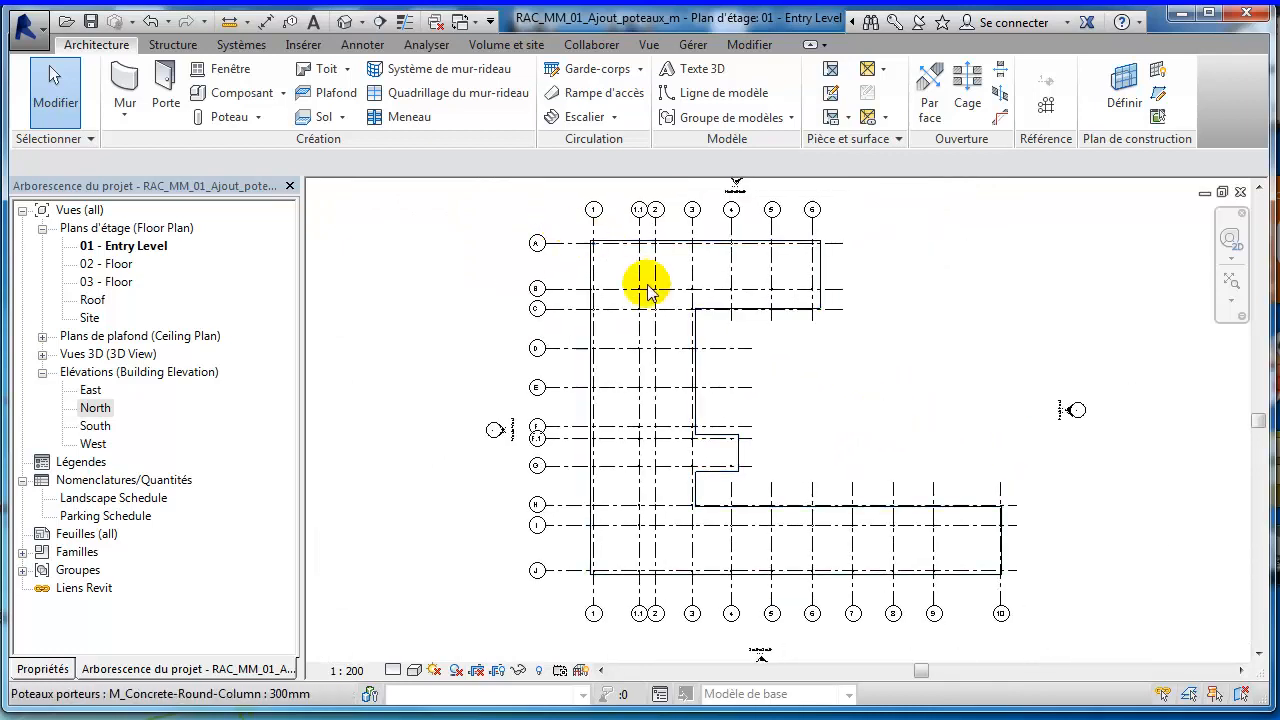
scroll(603, 290, "up", 2)
scroll(603, 290, "up", 5)
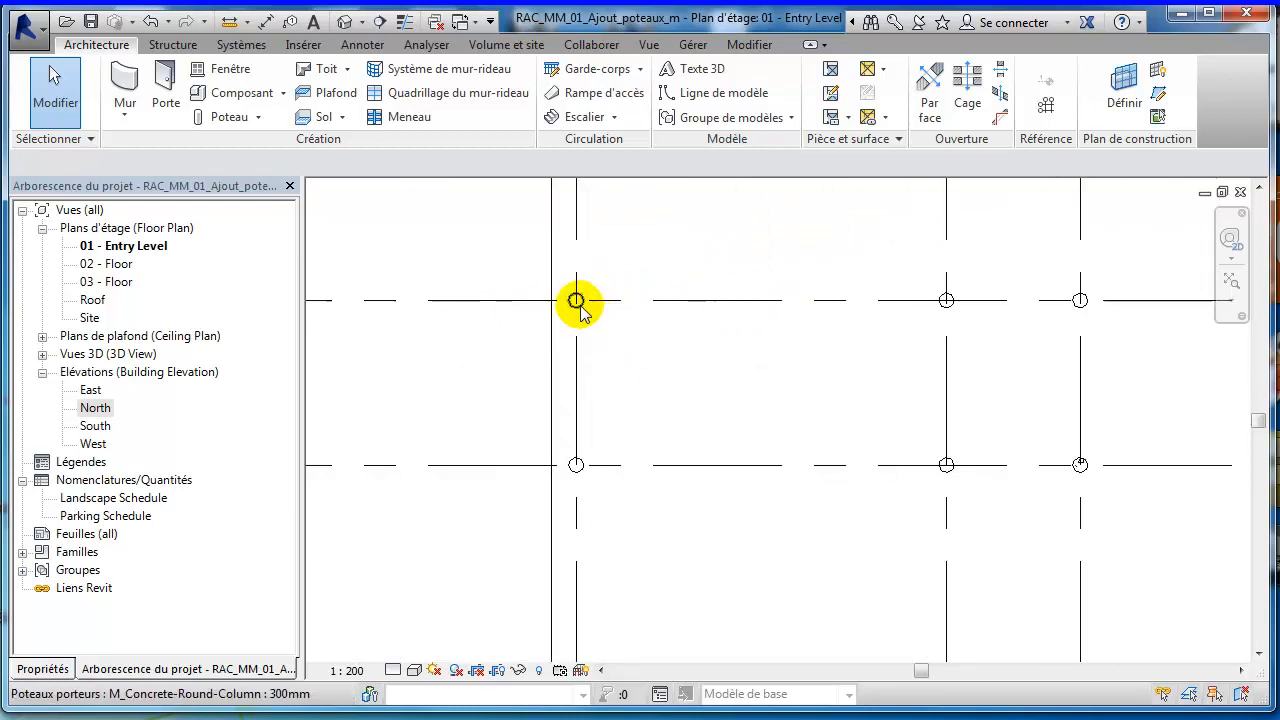
left_click(578, 302)
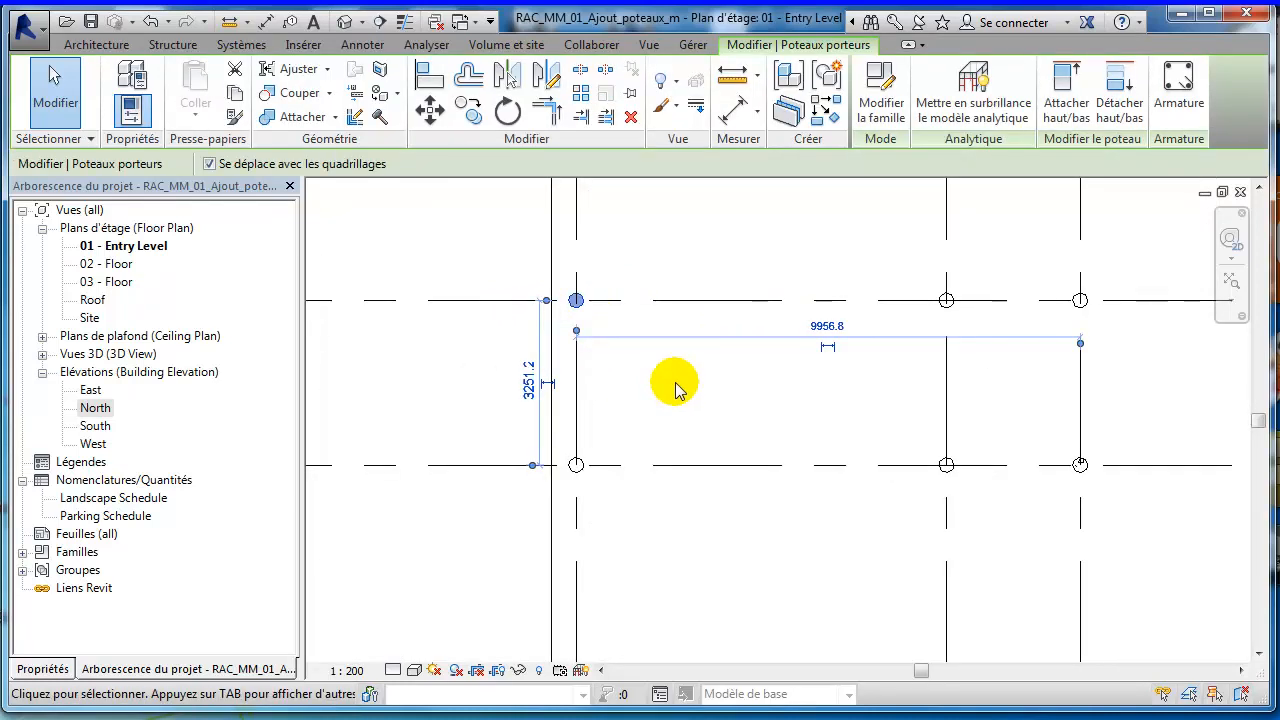
right_click(657, 366)
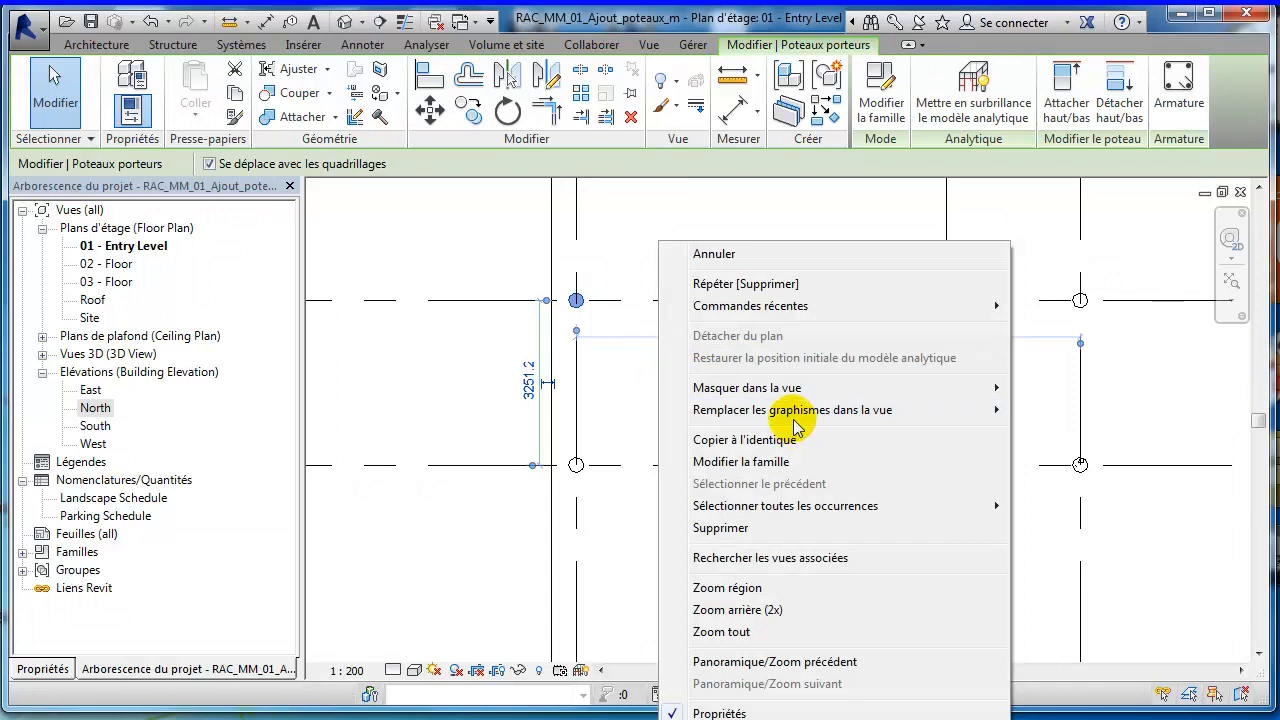
mouse_move(984, 507)
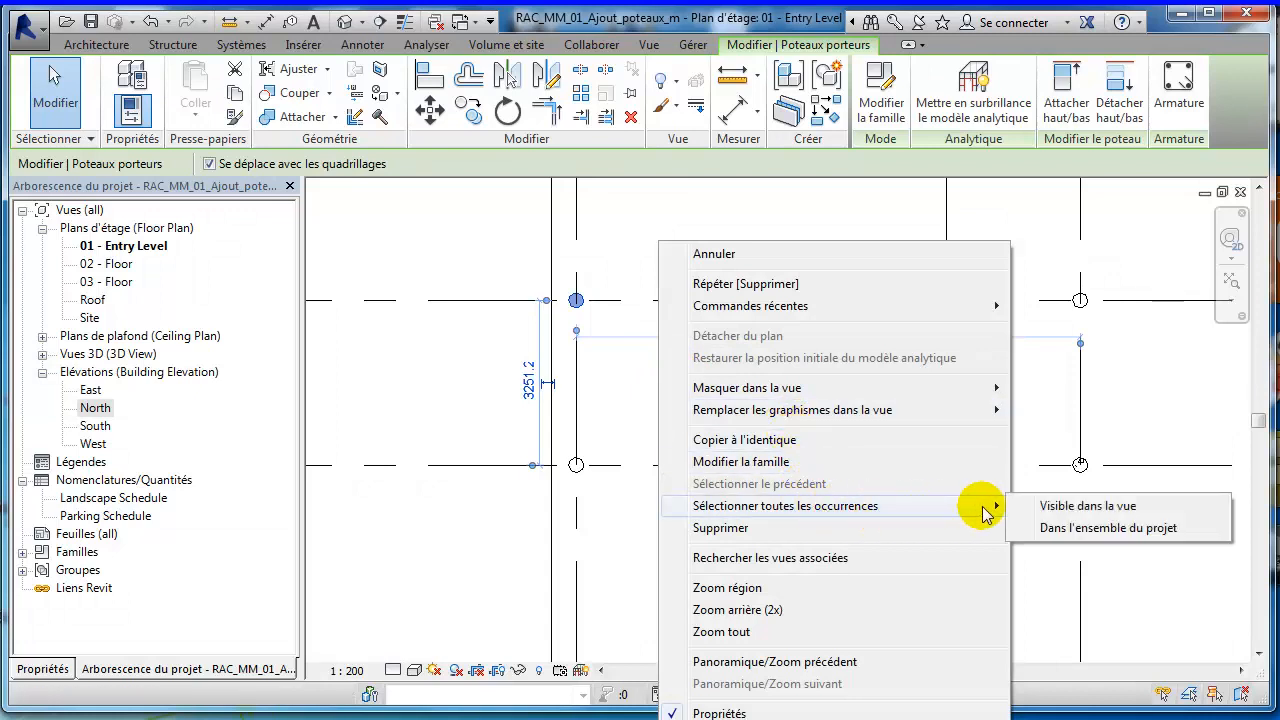
left_click(1086, 506)
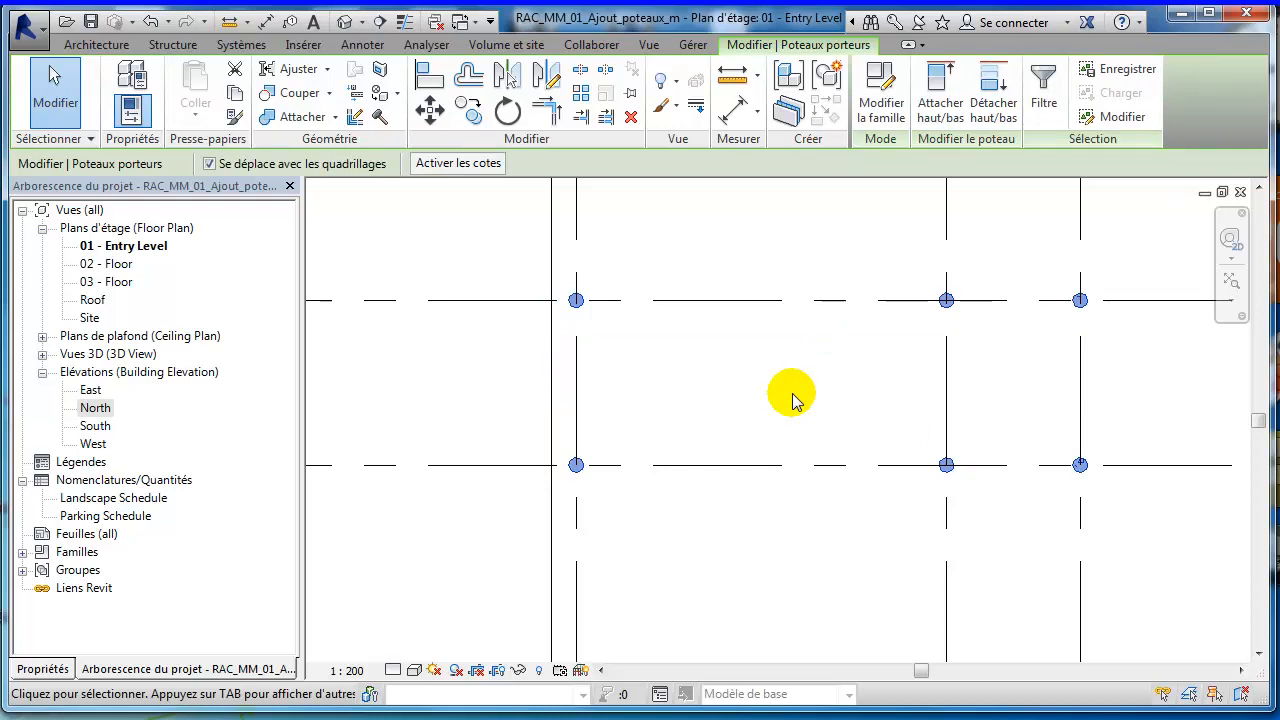
Step: Check the number of selected structural columns (Poteaux porteurs) with the selection filter
left_click(1052, 109)
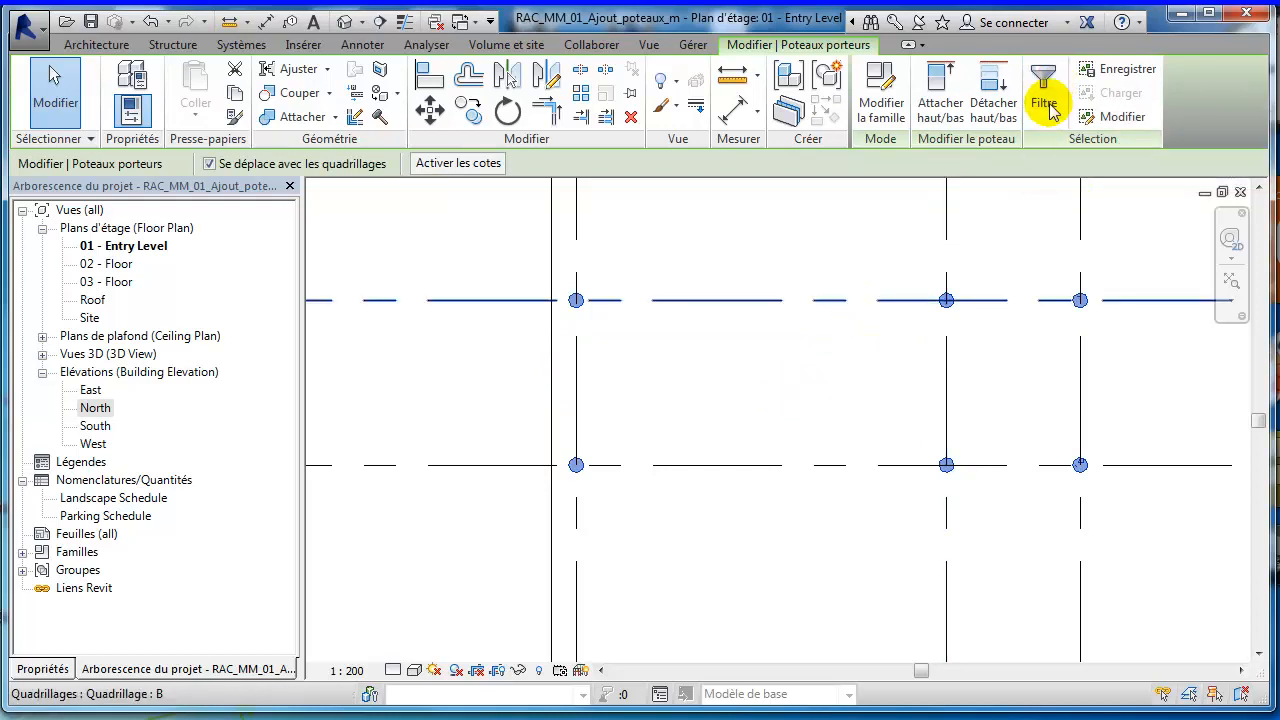
left_click(1052, 109)
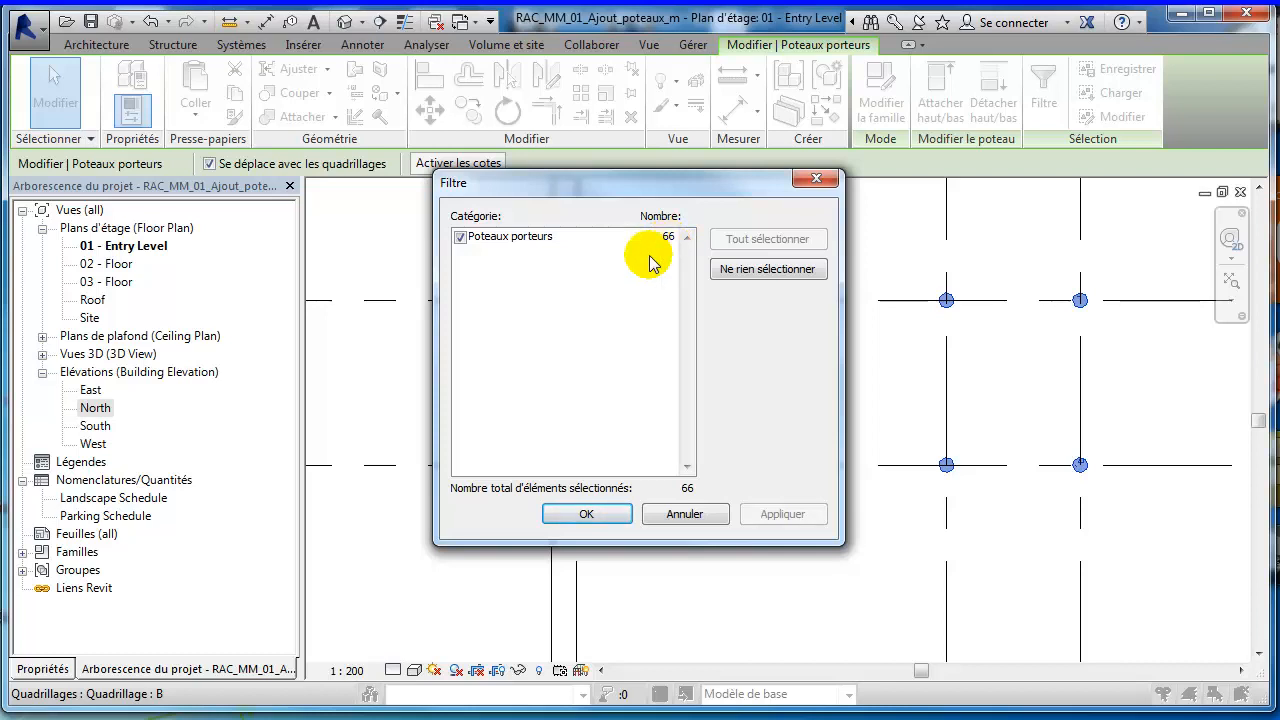
left_click(587, 514)
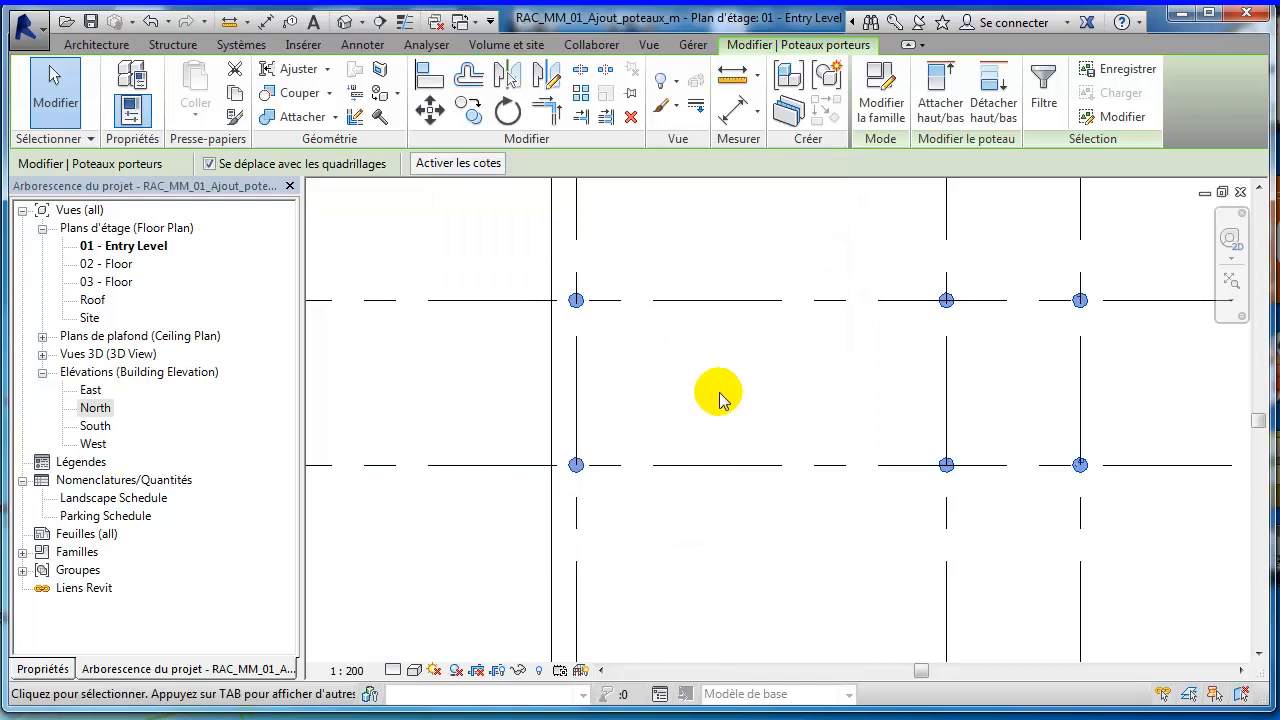
Step: Set the top offset (Décalage supérieur) of all selected columns to -150 and apply it
left_click(43, 669)
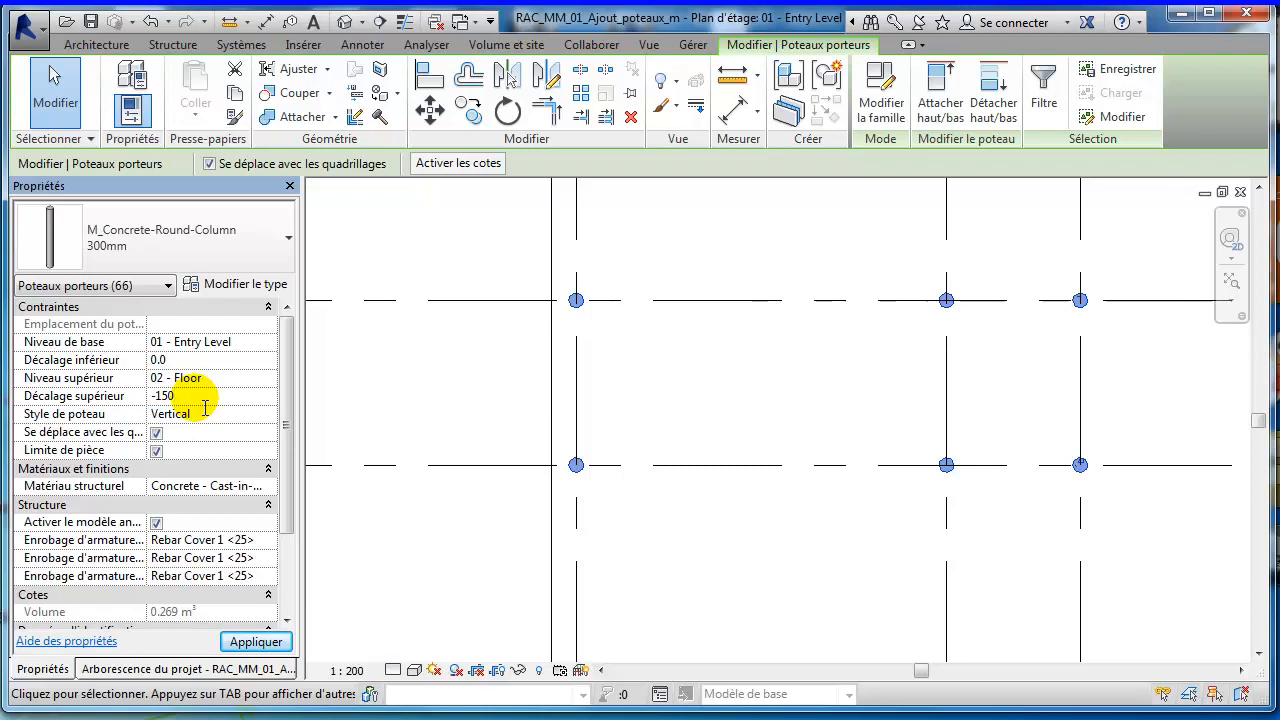
left_click(198, 398)
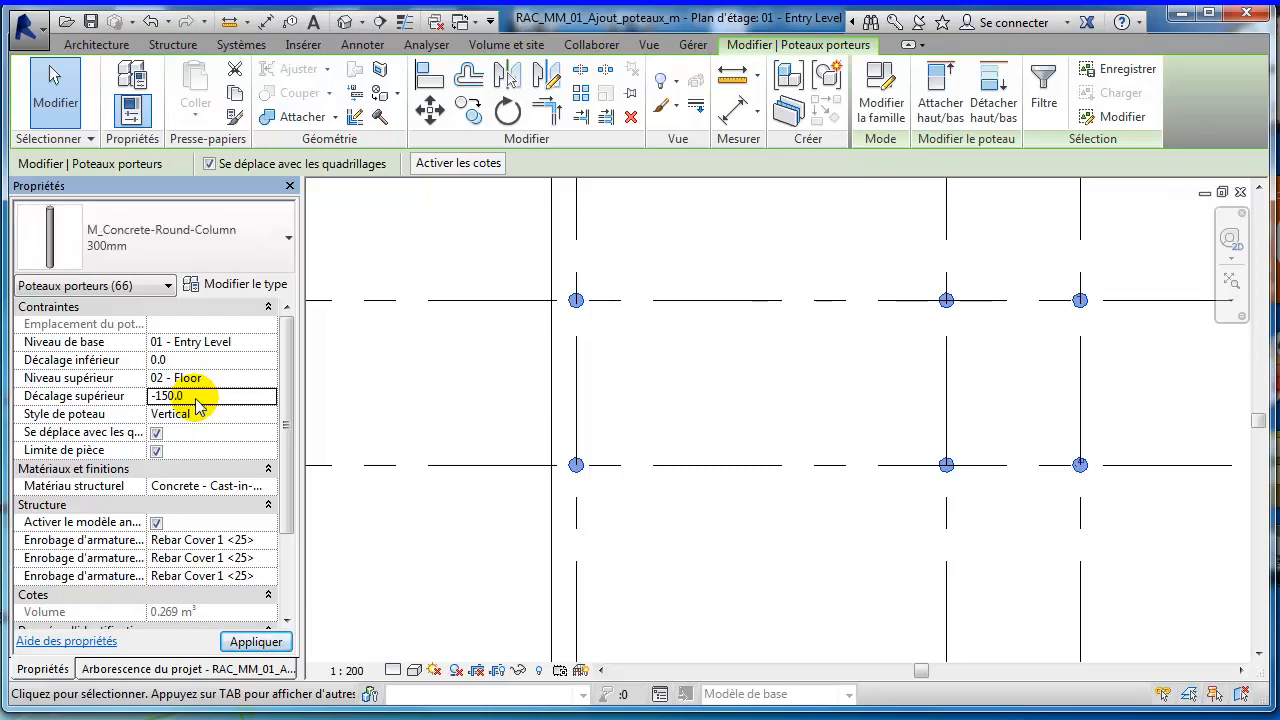
left_click(250, 642)
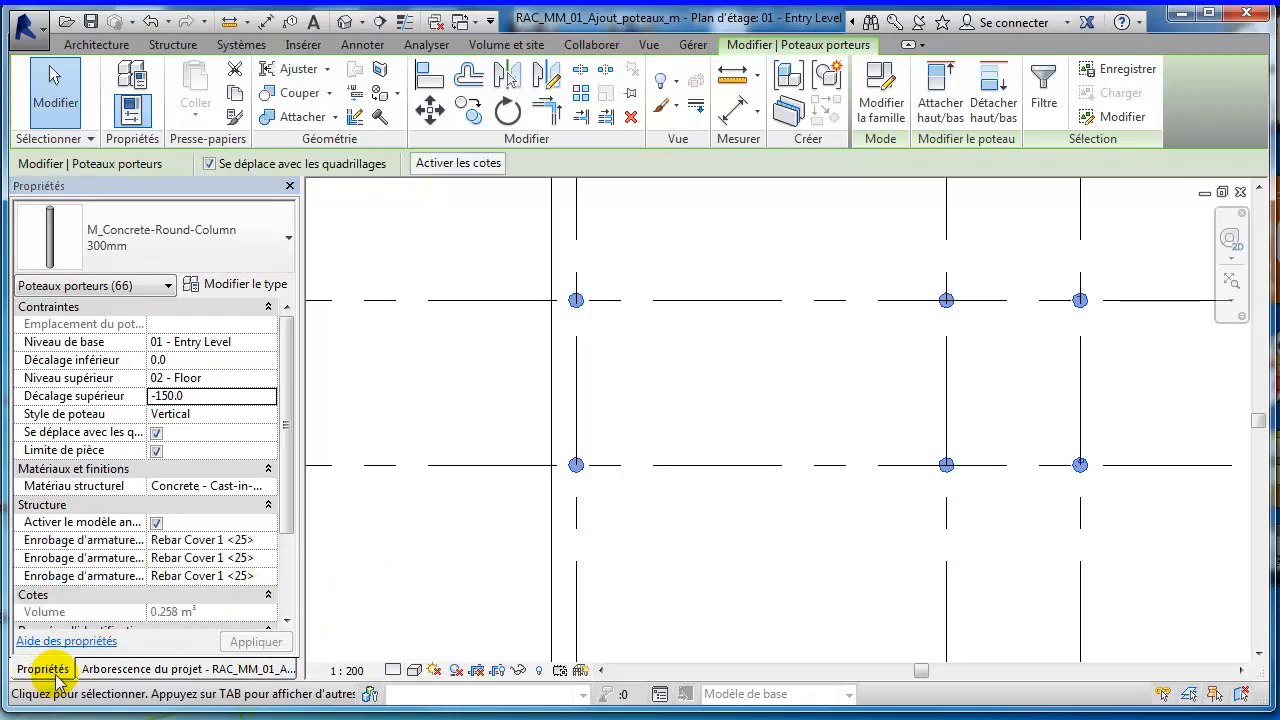
Step: Reopen the North elevation and inspect the gap between a column's top and the 02 - Floor level line
left_click(115, 670)
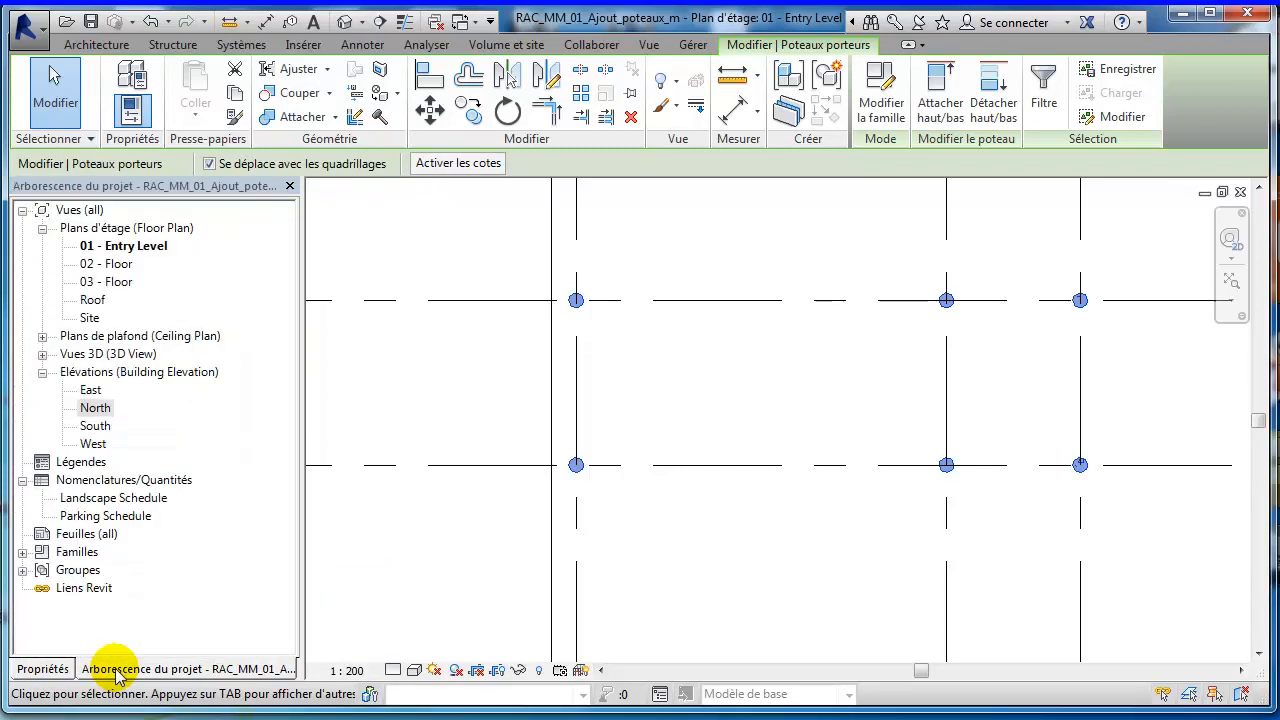
double_click(96, 408)
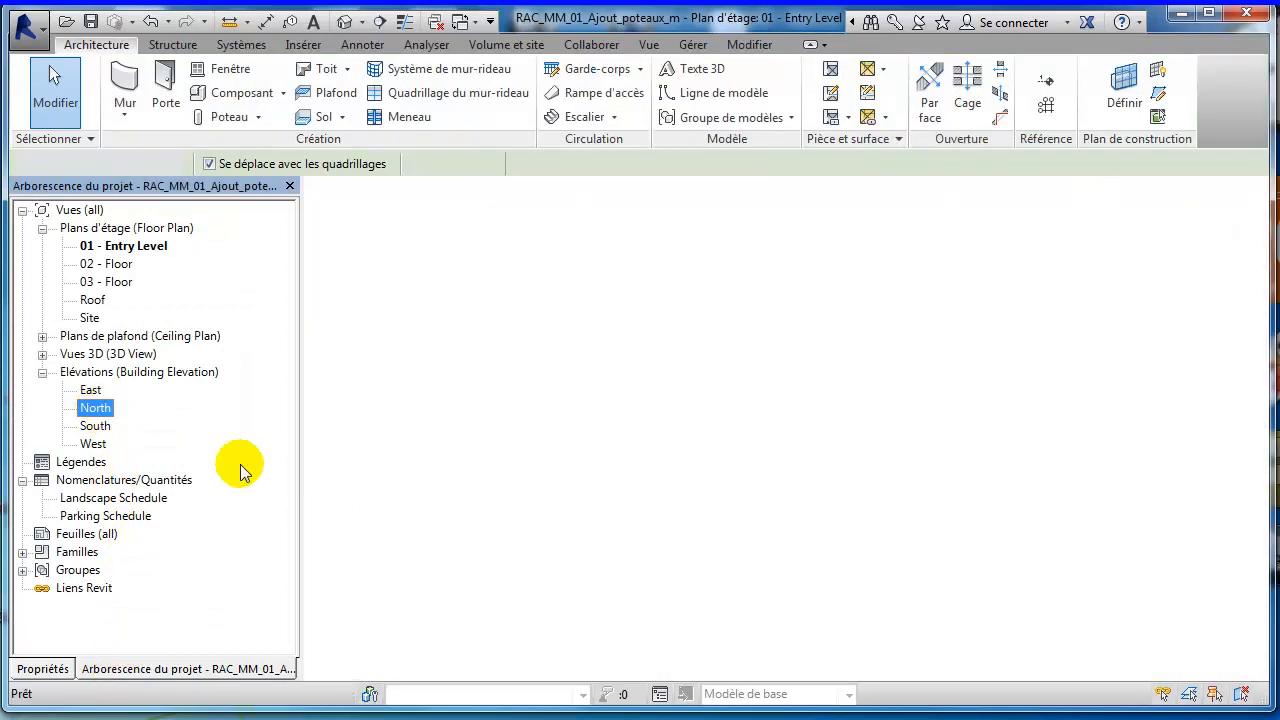
left_click(670, 369)
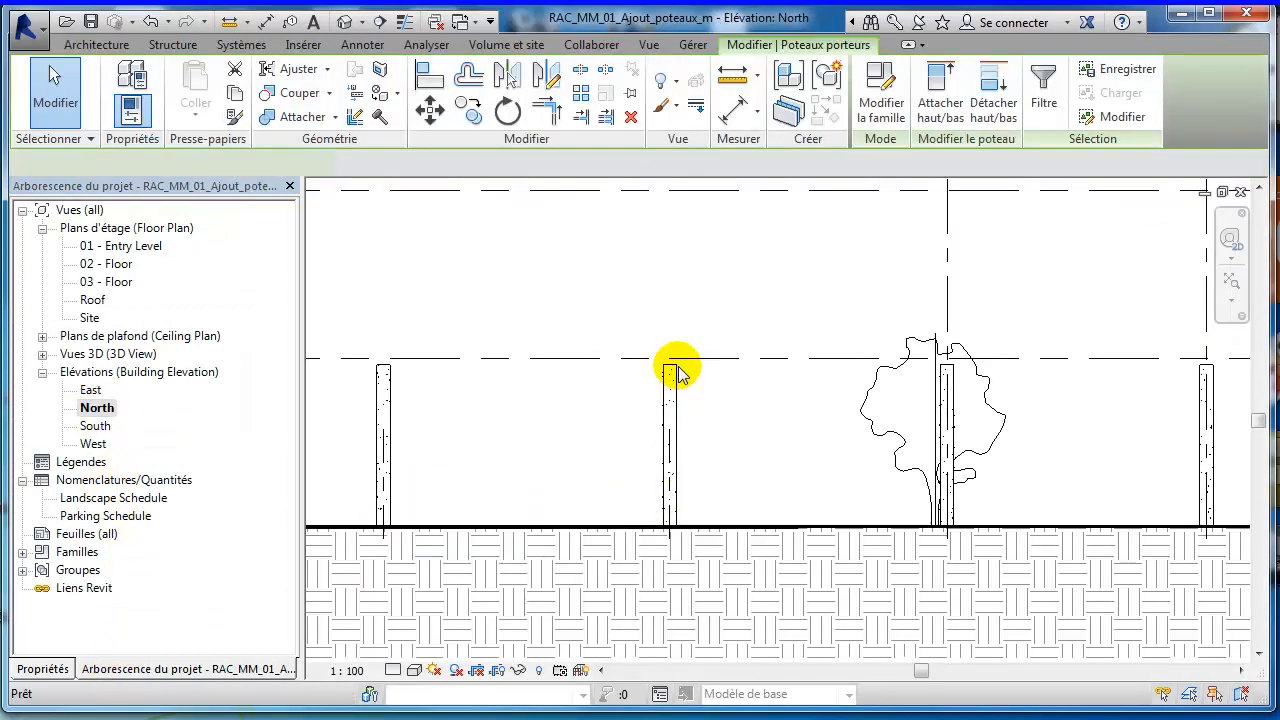
scroll(675, 368, "up", 3)
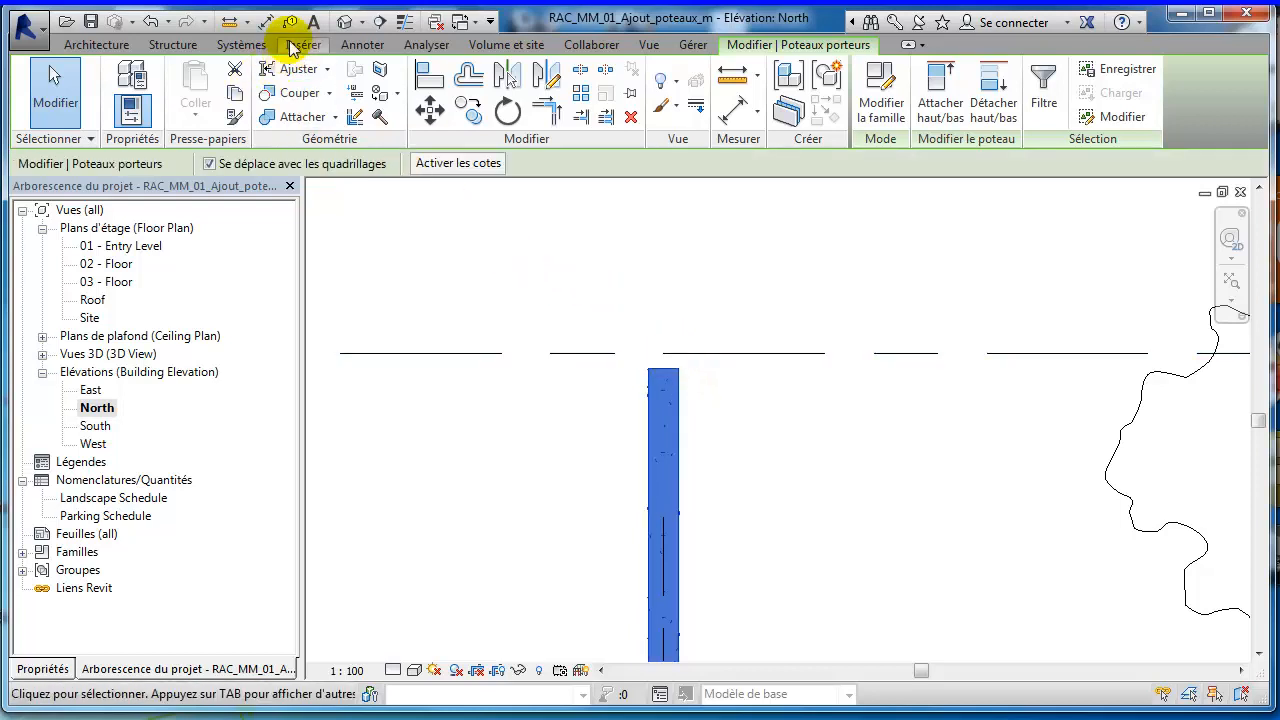
Step: Add an aligned dimension between the 02 - Floor level line and the column's top, and end the dimension command
key("d")
key("i")
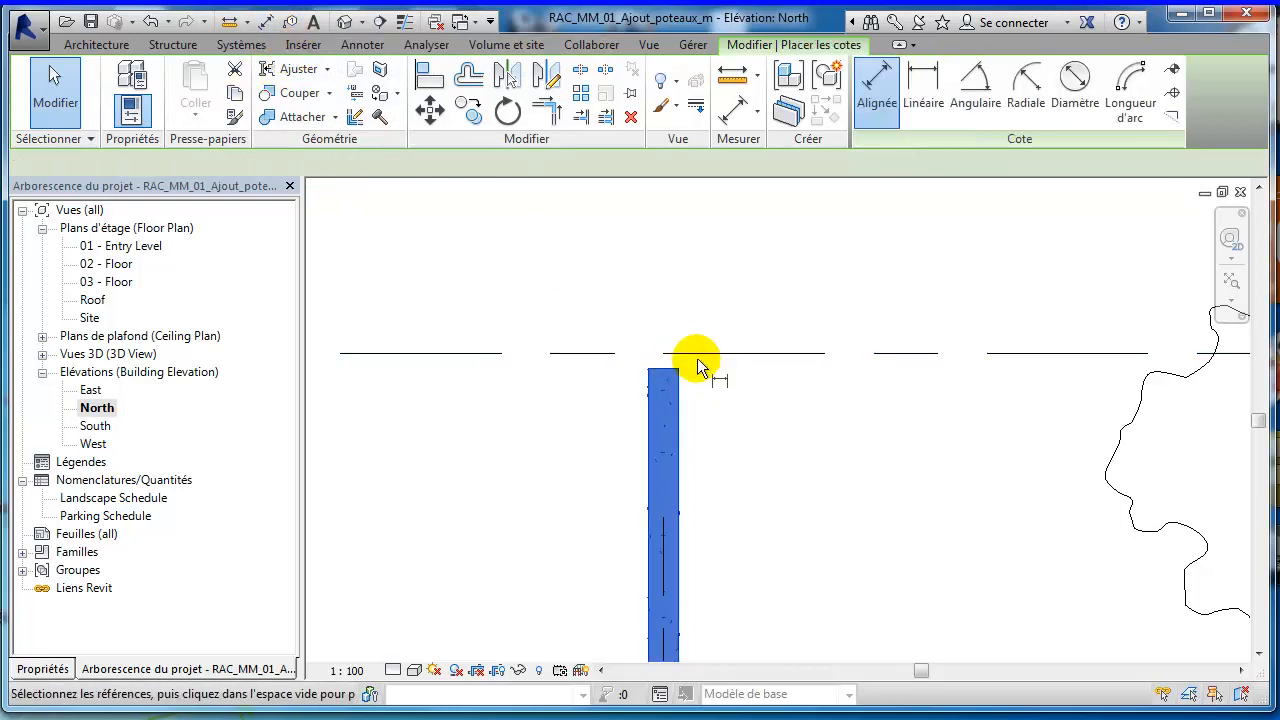
left_click(679, 358)
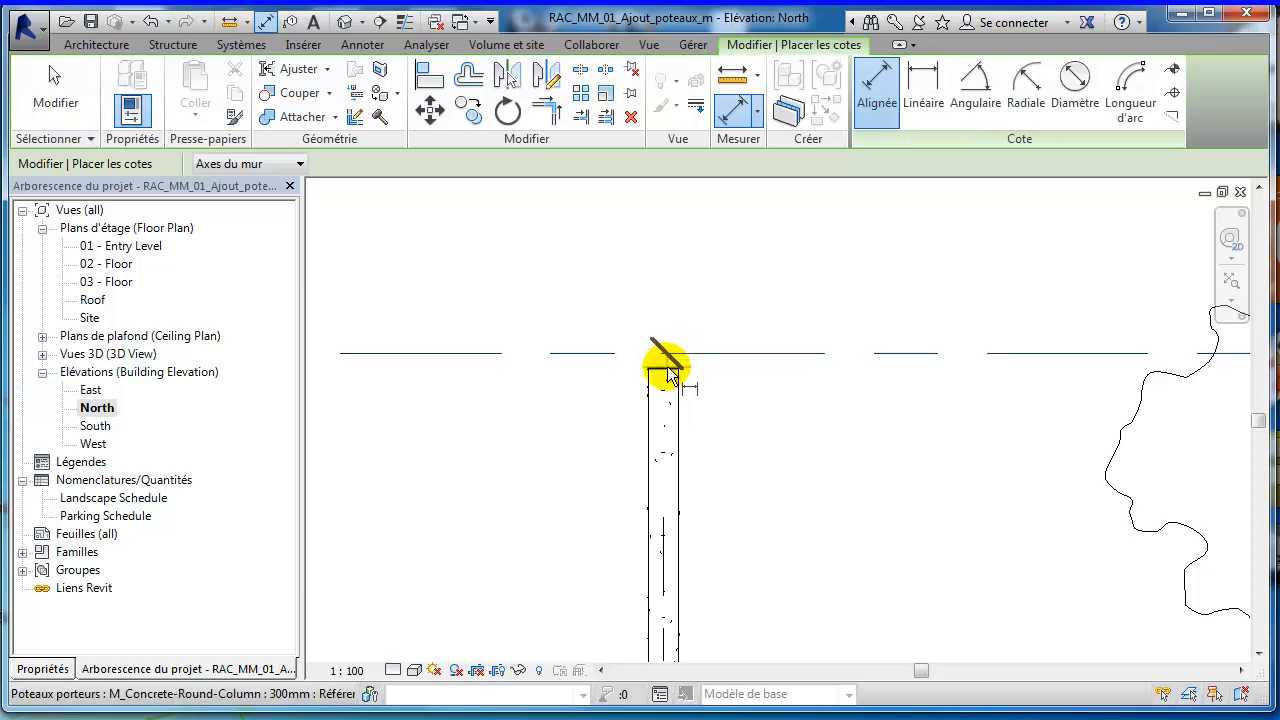
left_click(668, 367)
left_click(770, 388)
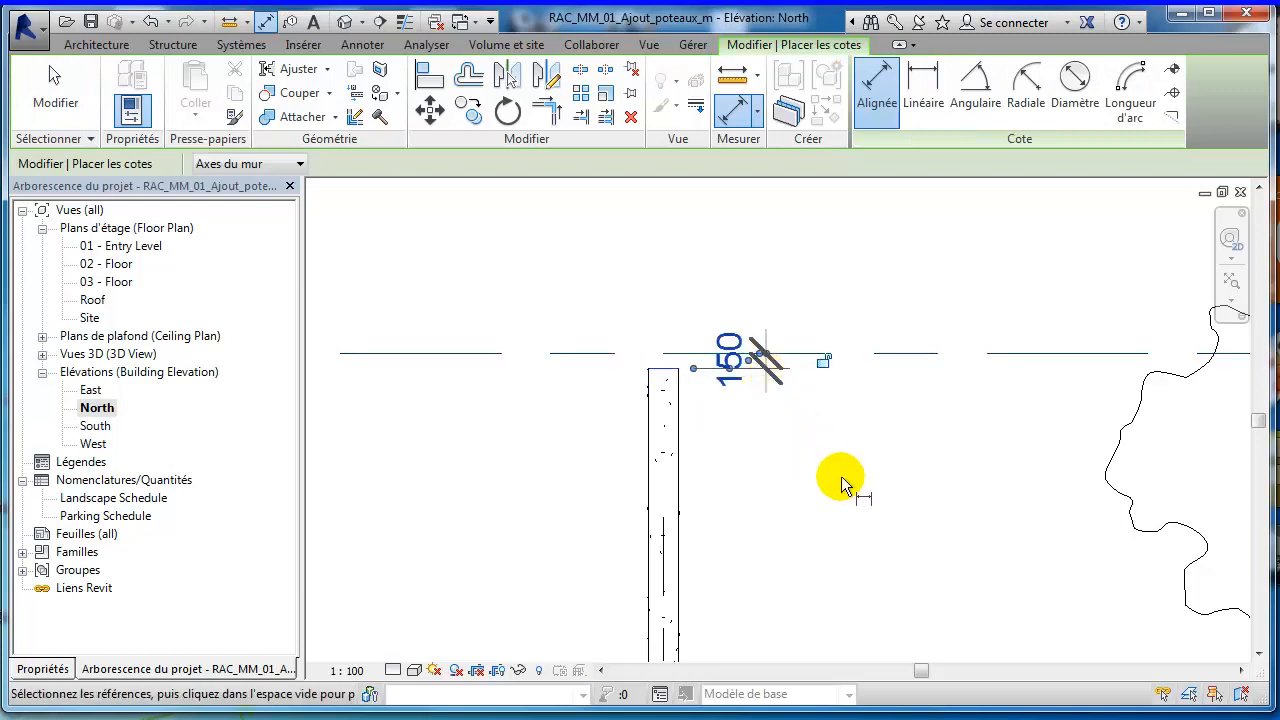
key("Escape")
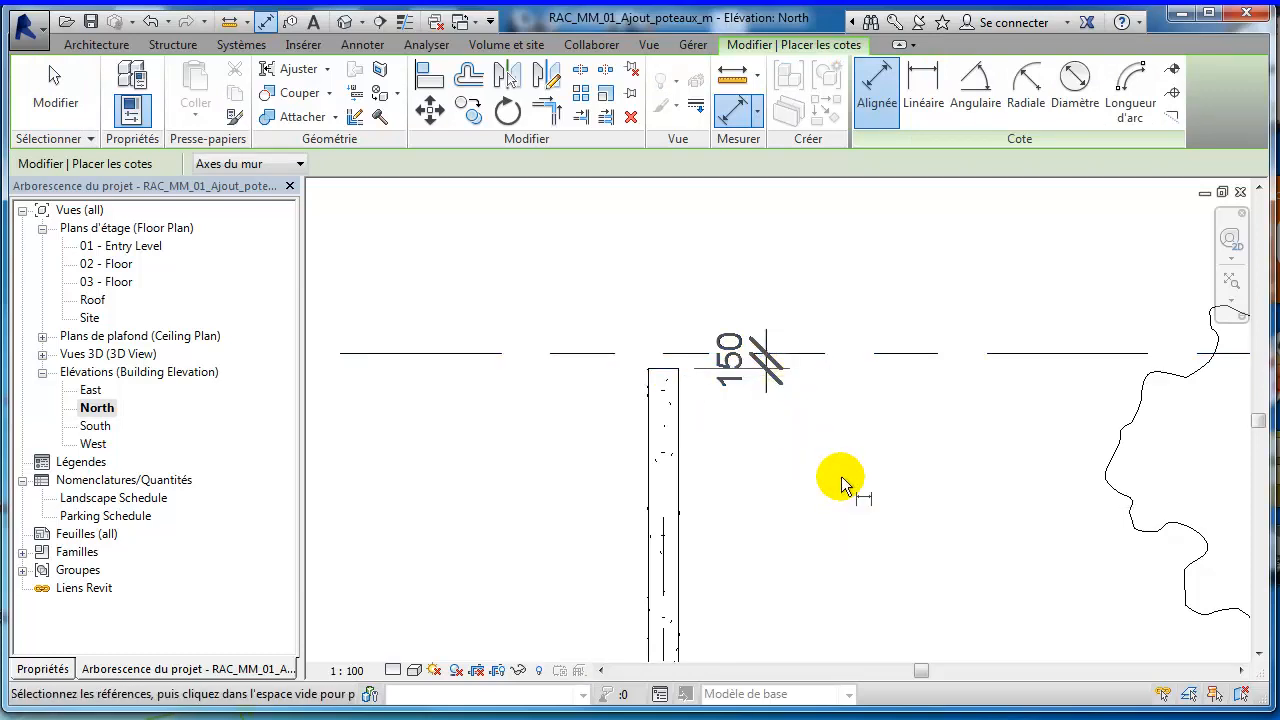
key("Escape")
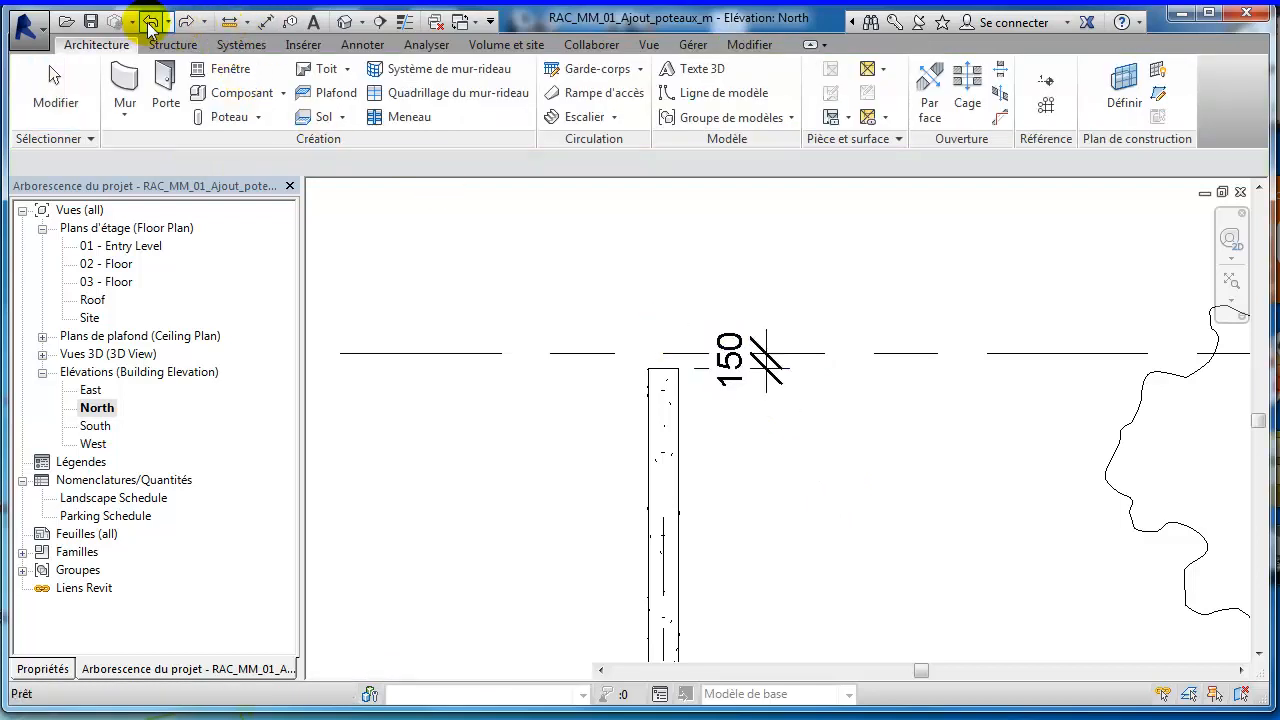
Step: Undo the aligned dimension in the North elevation and return to the 01 - Entry Level floor plan
left_click(150, 22)
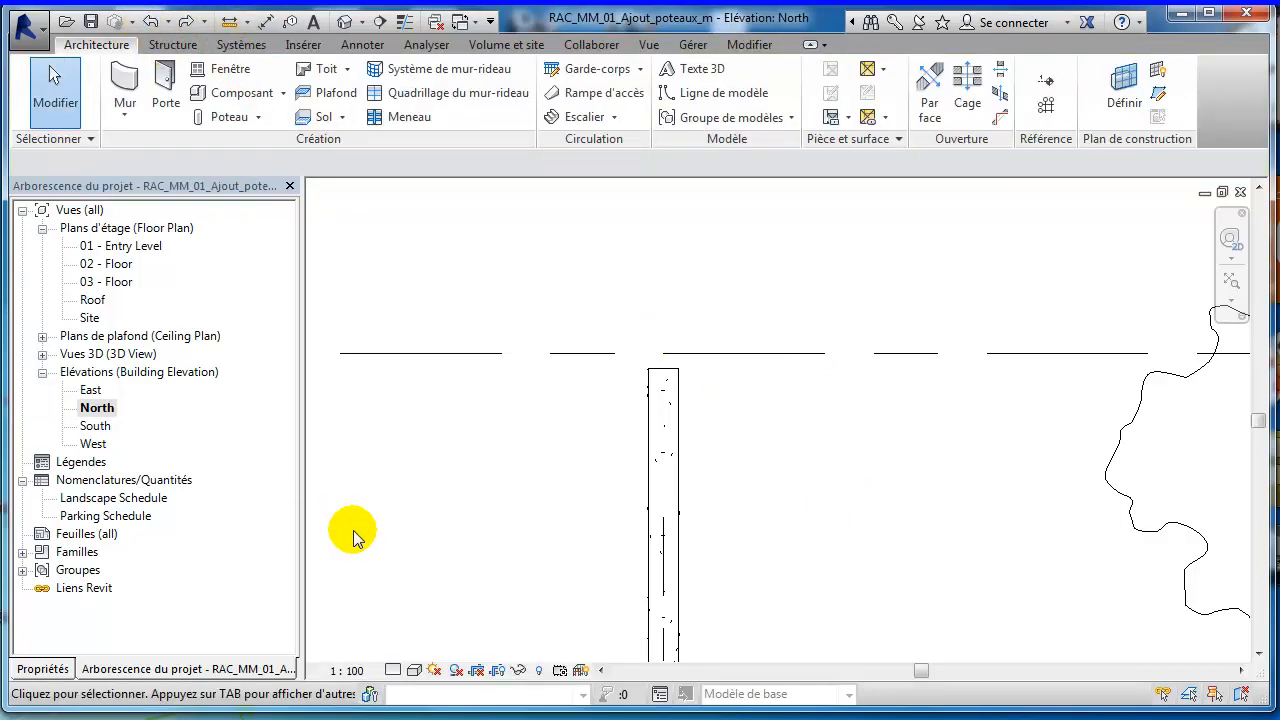
key("ctrl+Tab")
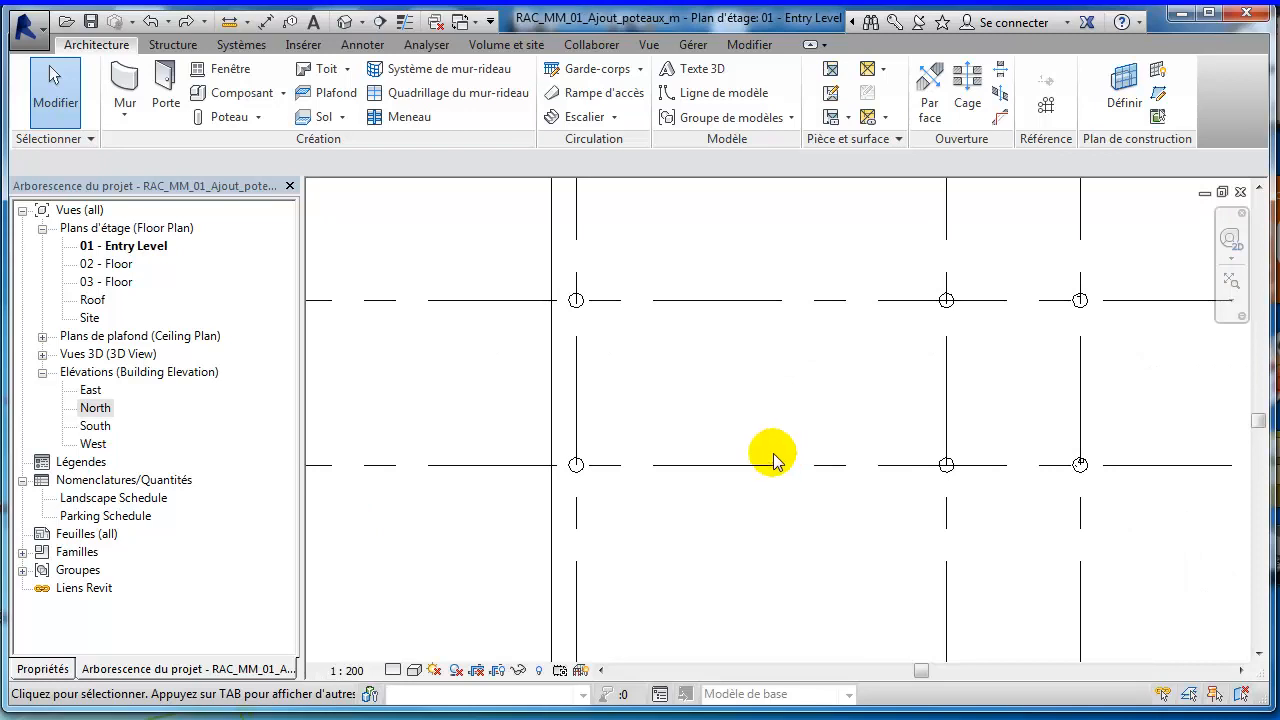
scroll(772, 460, "down", 5)
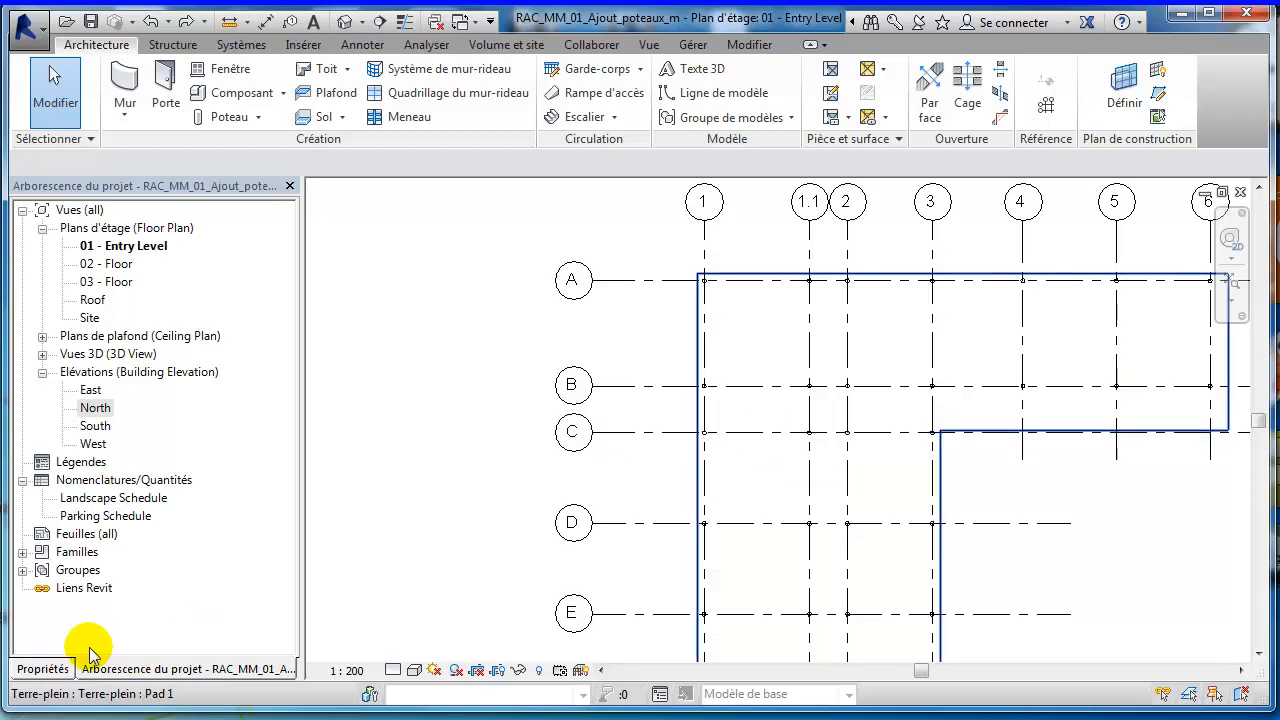
Step: Check the properties of the round column at grid intersection B-1 and select all its instances visible in the view
left_click(38, 668)
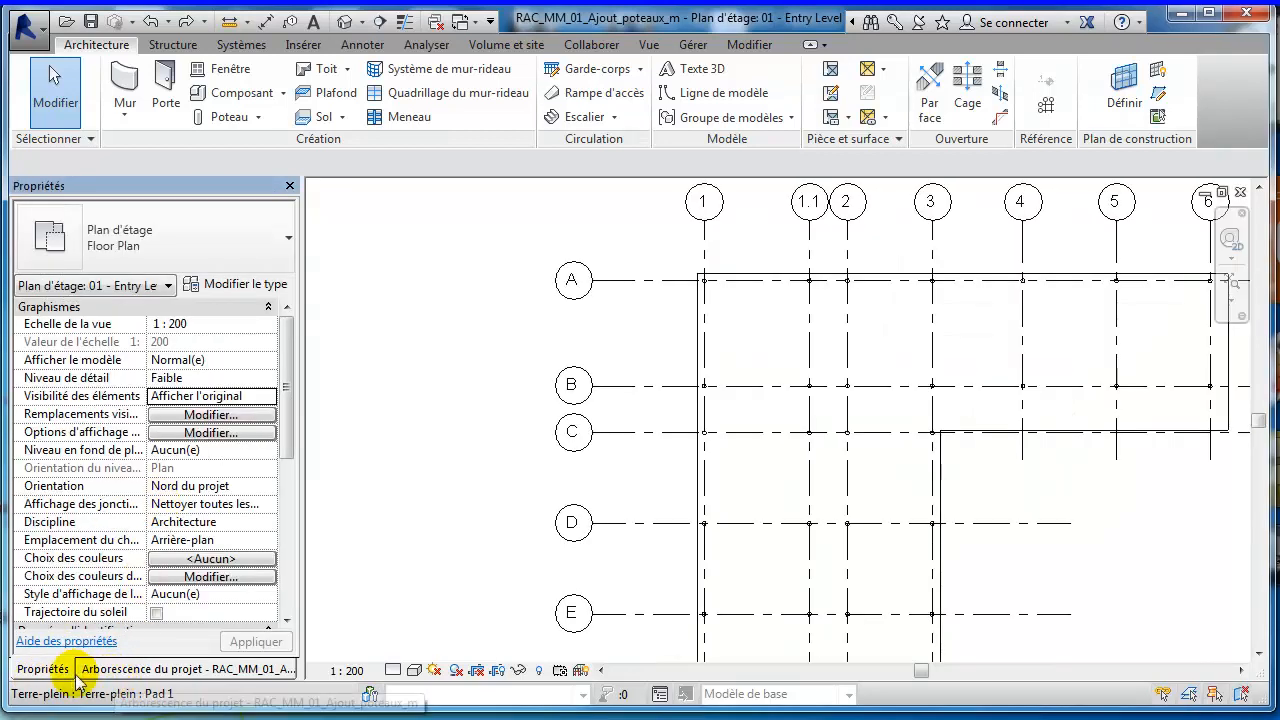
left_click(712, 405)
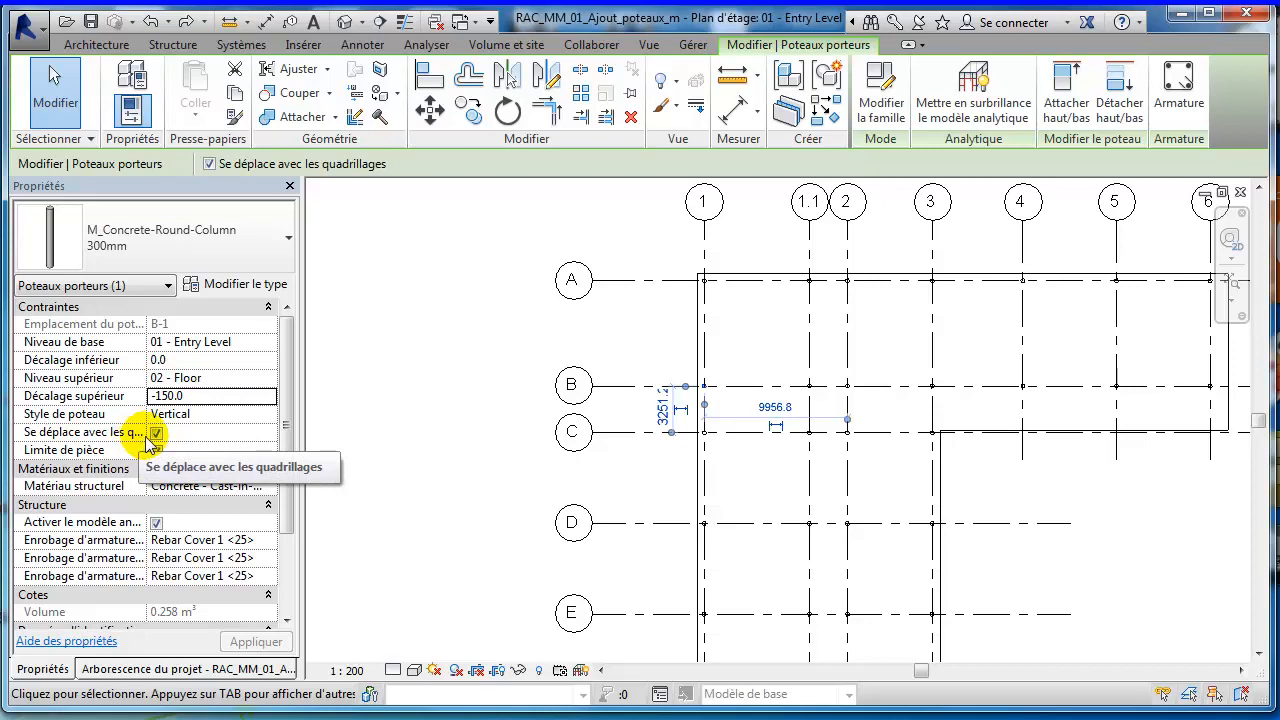
left_click(514, 349)
scroll(710, 390, "up", 4)
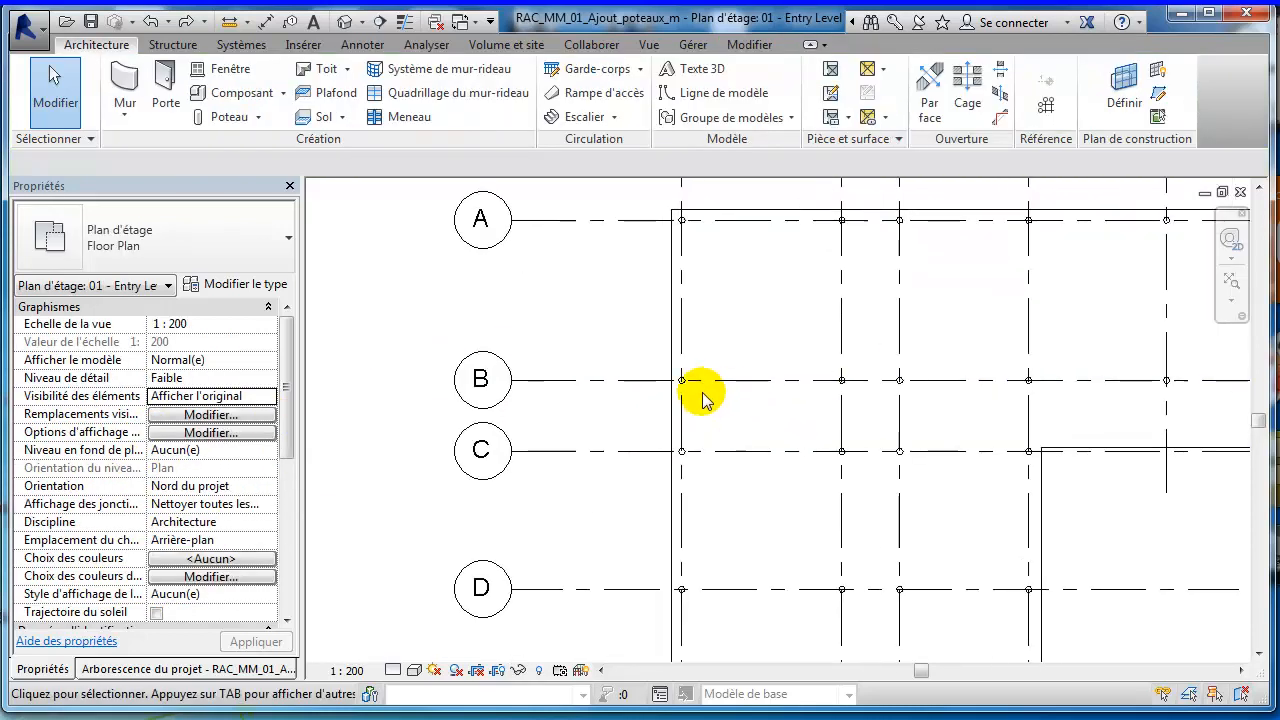
left_click(673, 378)
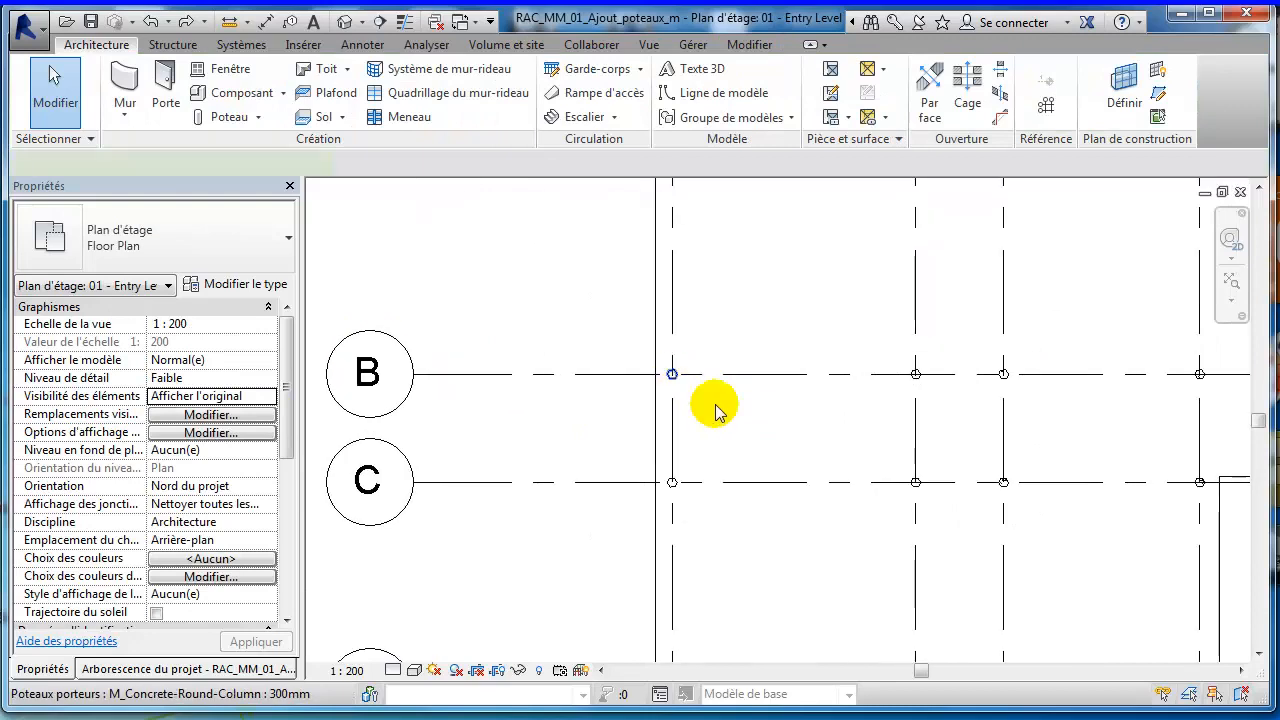
right_click(740, 316)
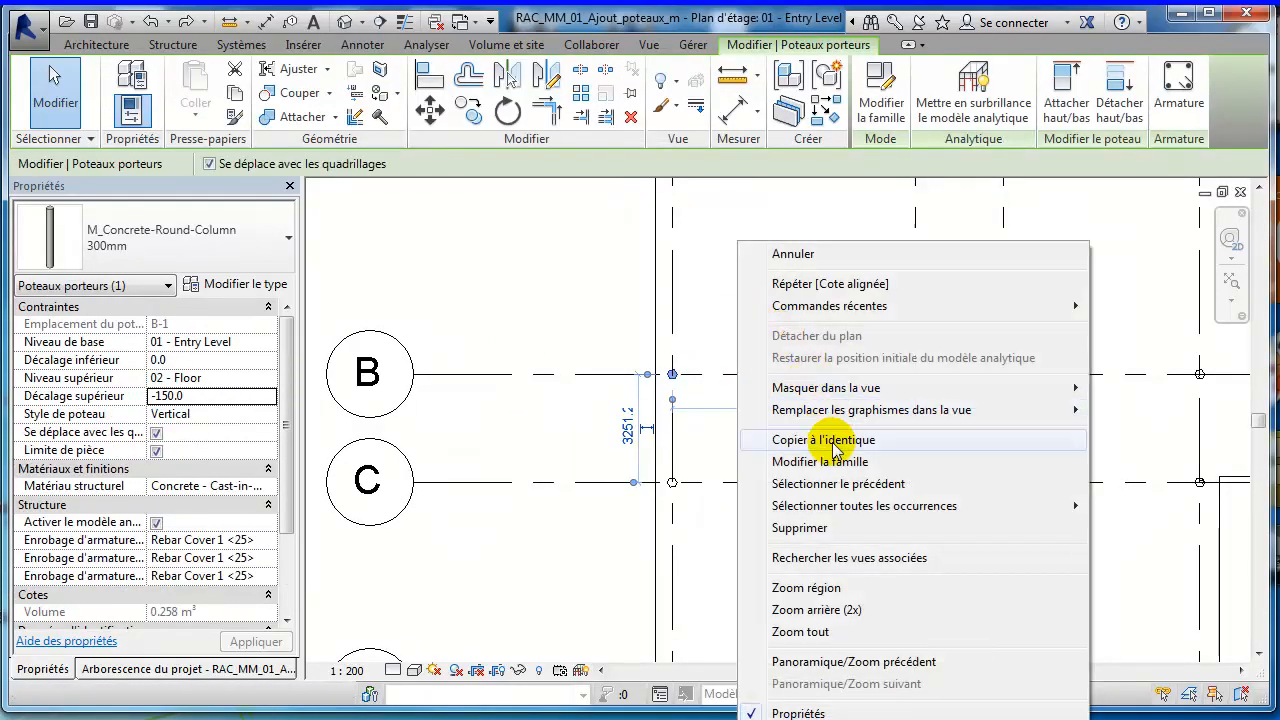
mouse_move(838, 510)
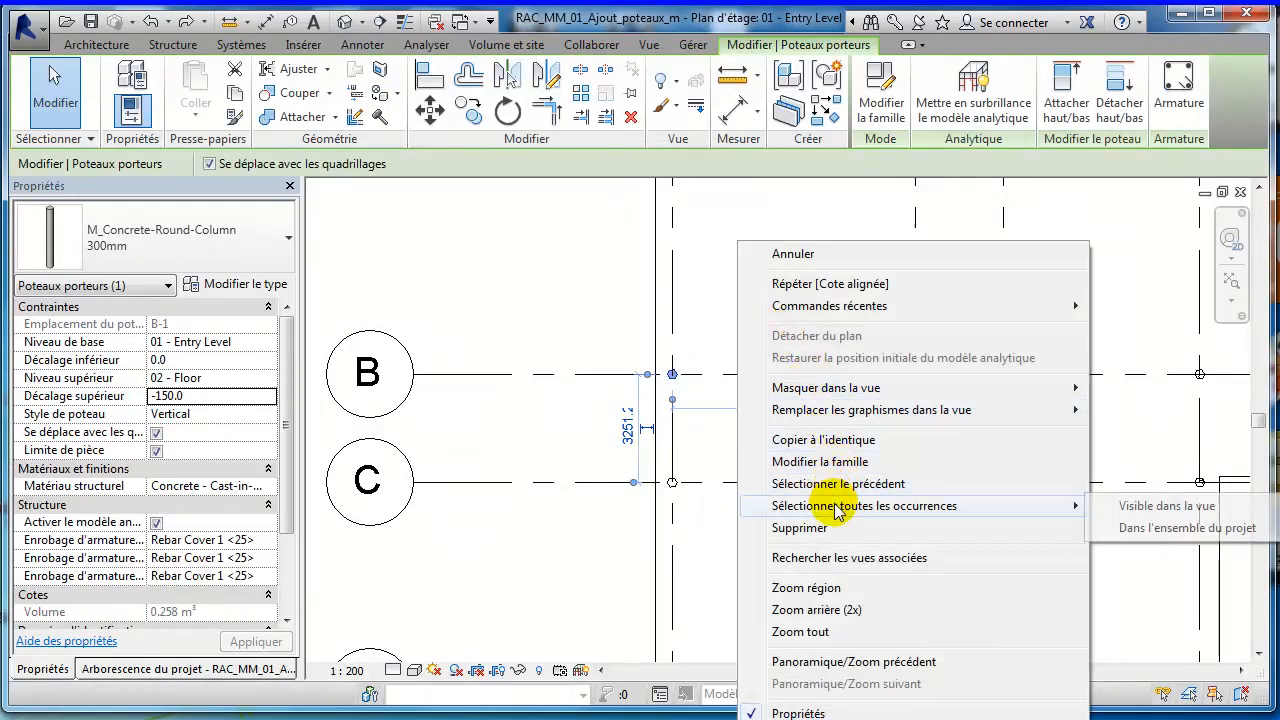
left_click(1160, 510)
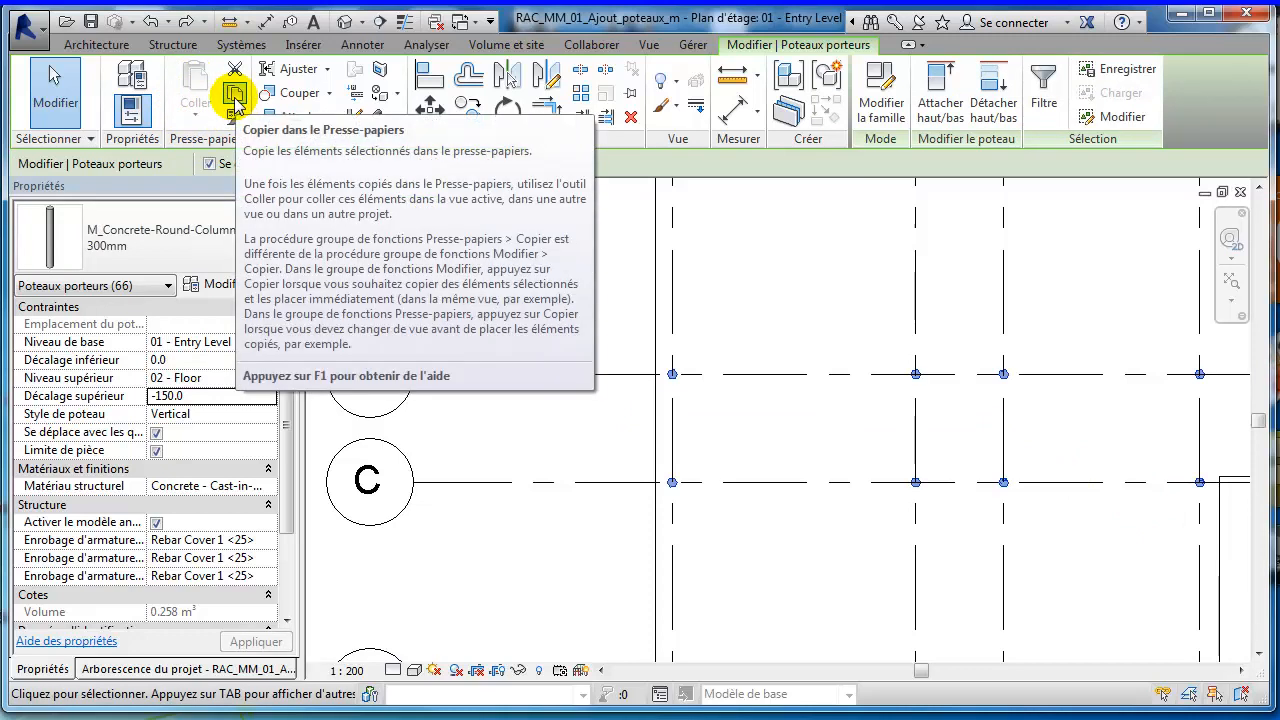
Step: Copy the selected columns to the clipboard and paste them aligned to the levels 02 - Floor and 03 - Floor
left_click(235, 94)
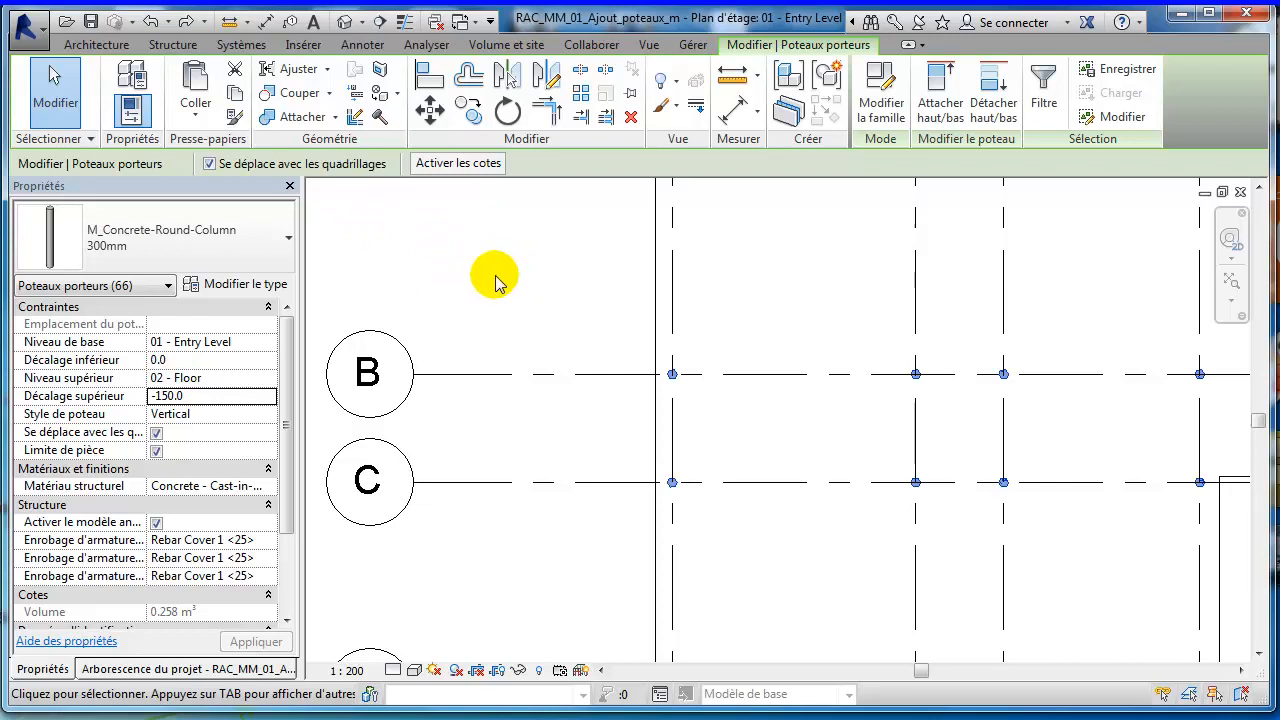
left_click(199, 119)
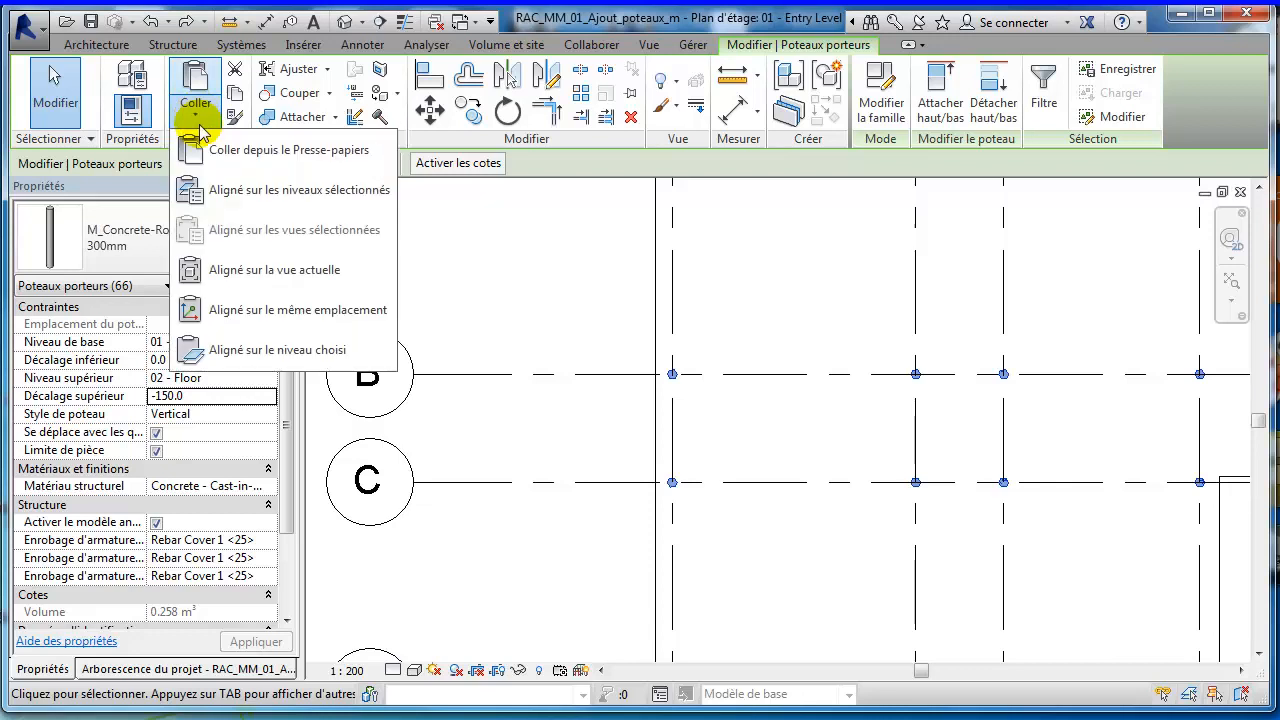
left_click(310, 192)
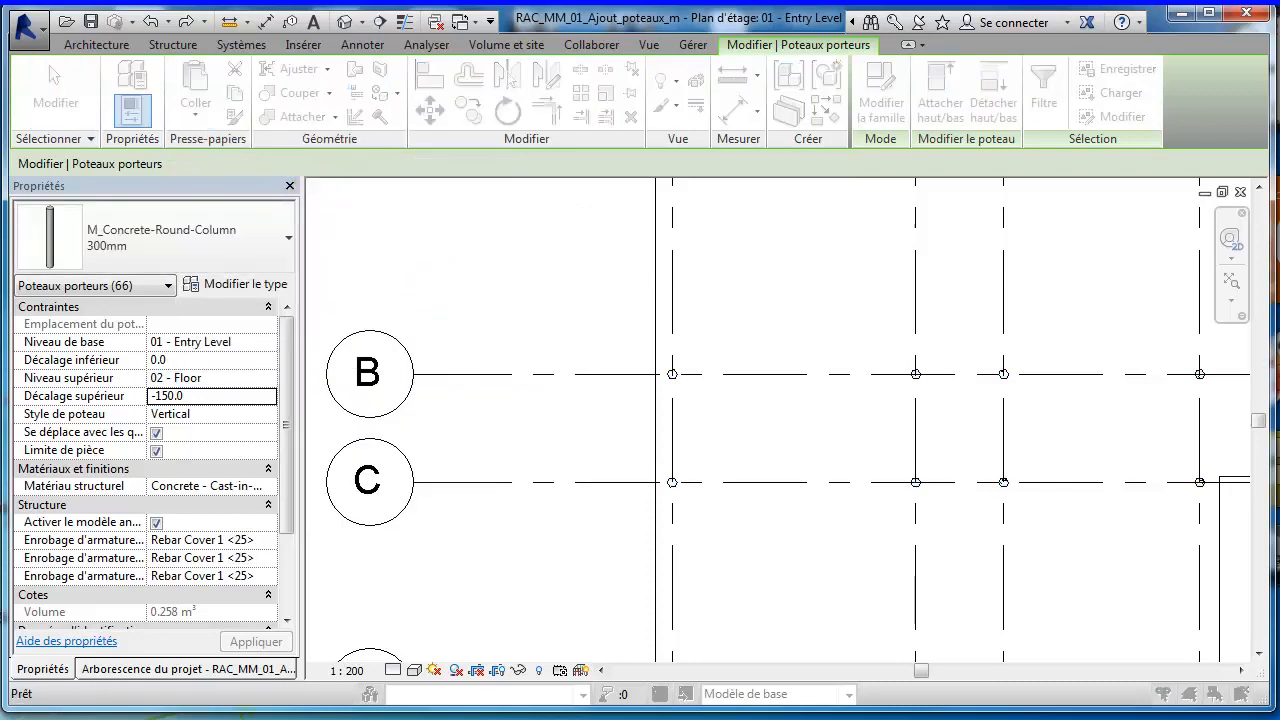
left_click_drag(124, 218, 539, 190)
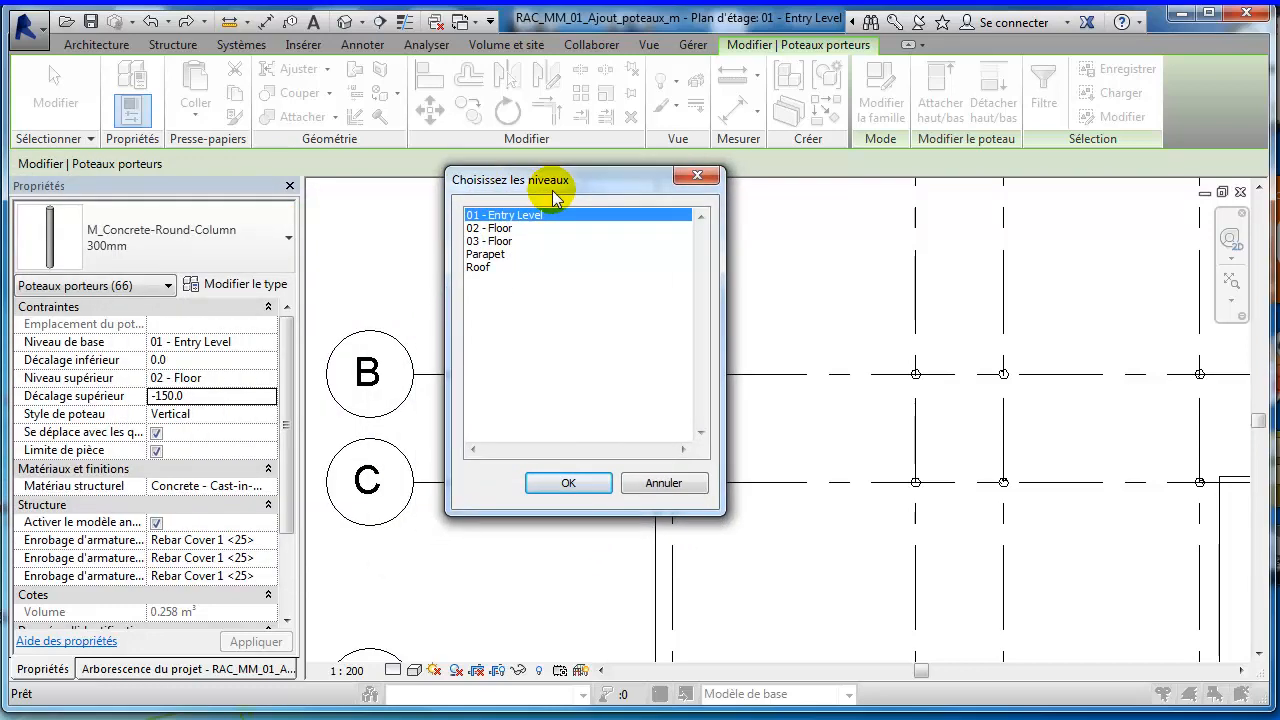
left_click(500, 229)
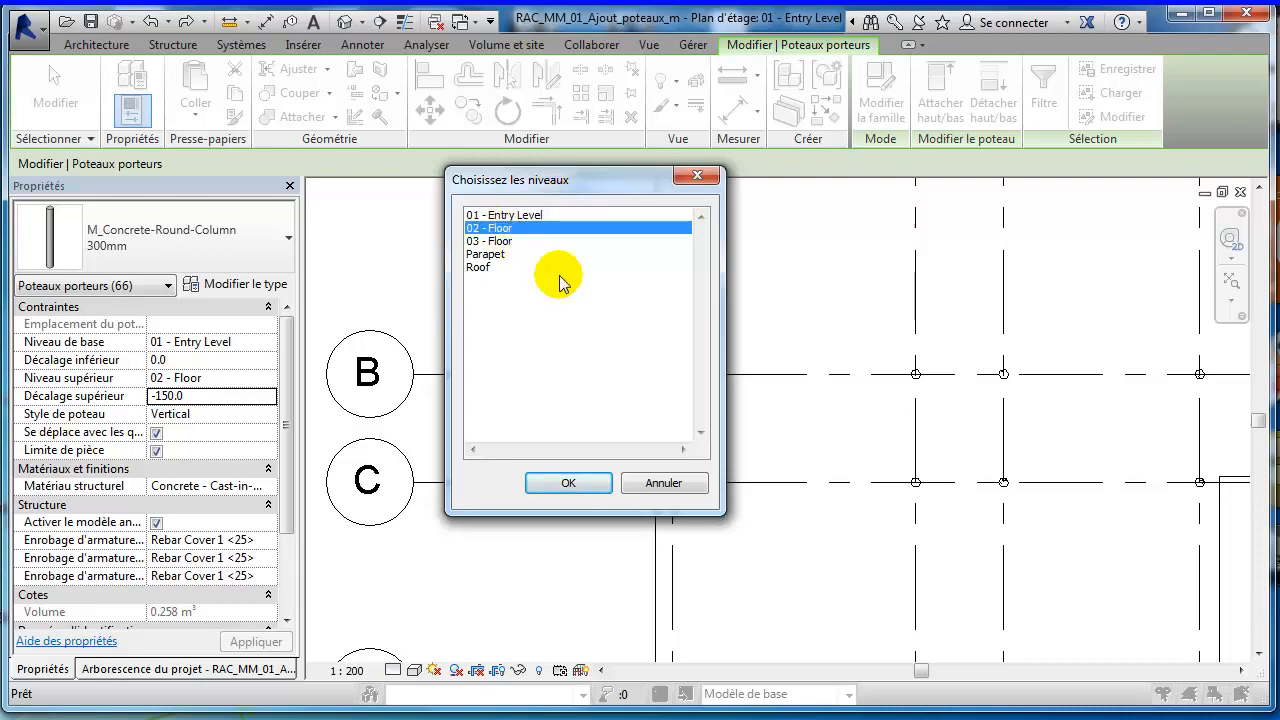
left_click(498, 242, "ctrl")
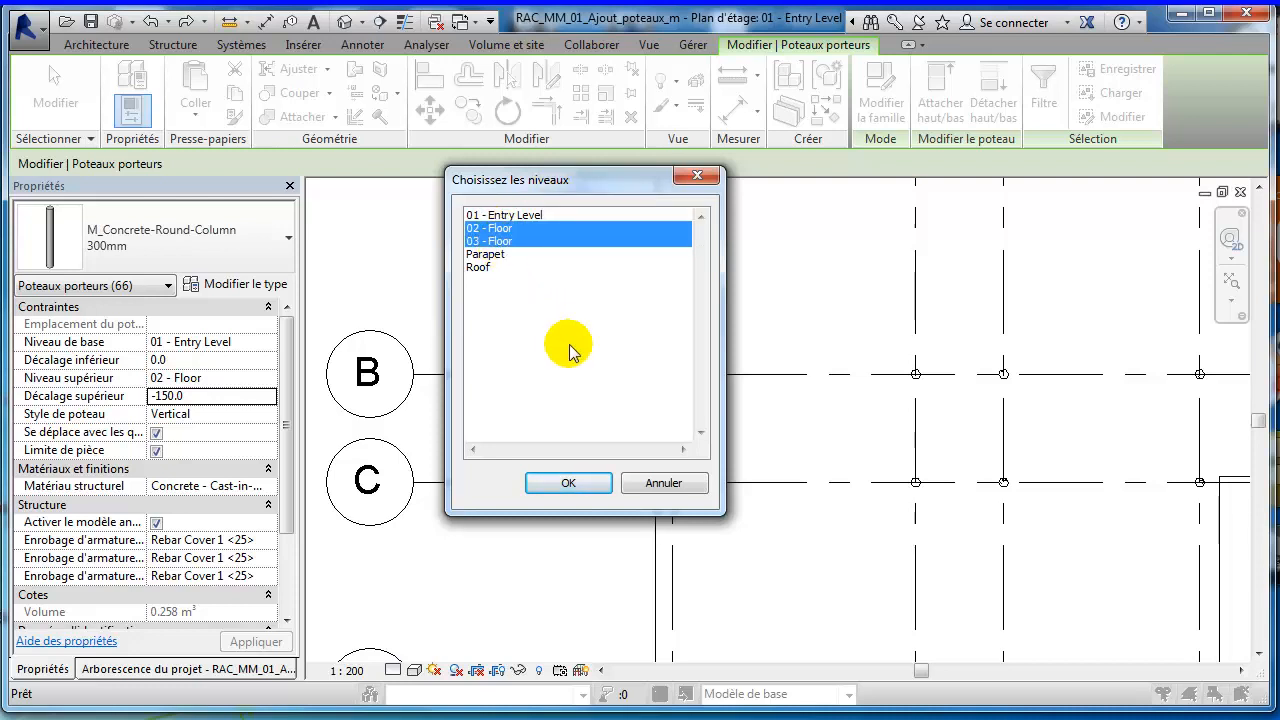
left_click(579, 485)
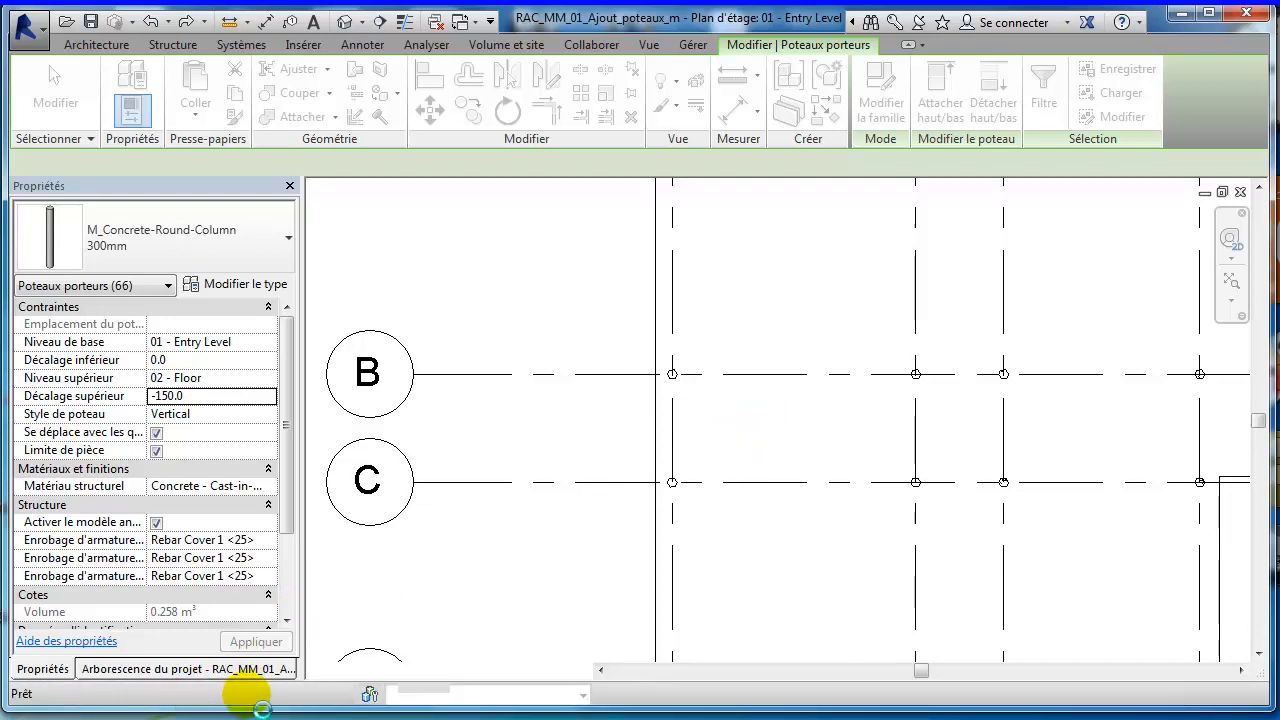
Step: Examine the stacked columns on all floors and the gaps between them in the 3D view
left_click(344, 22)
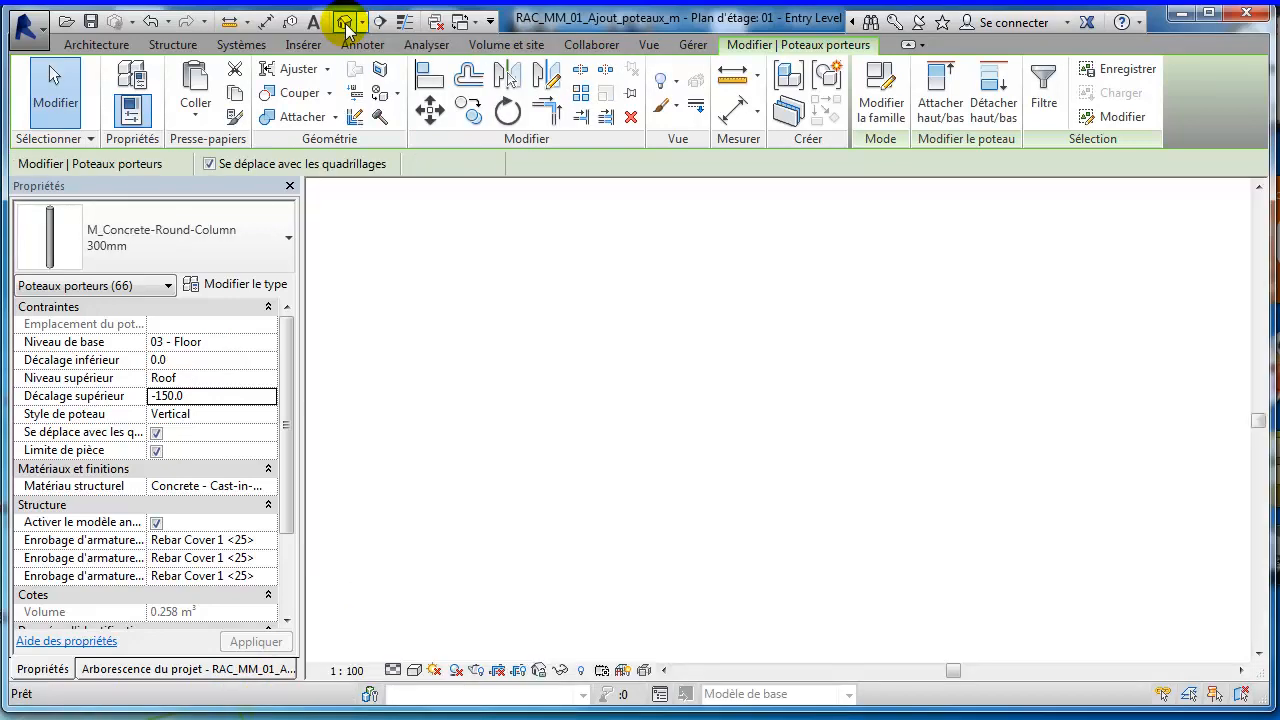
key("Escape")
scroll(780, 452, "up", 2)
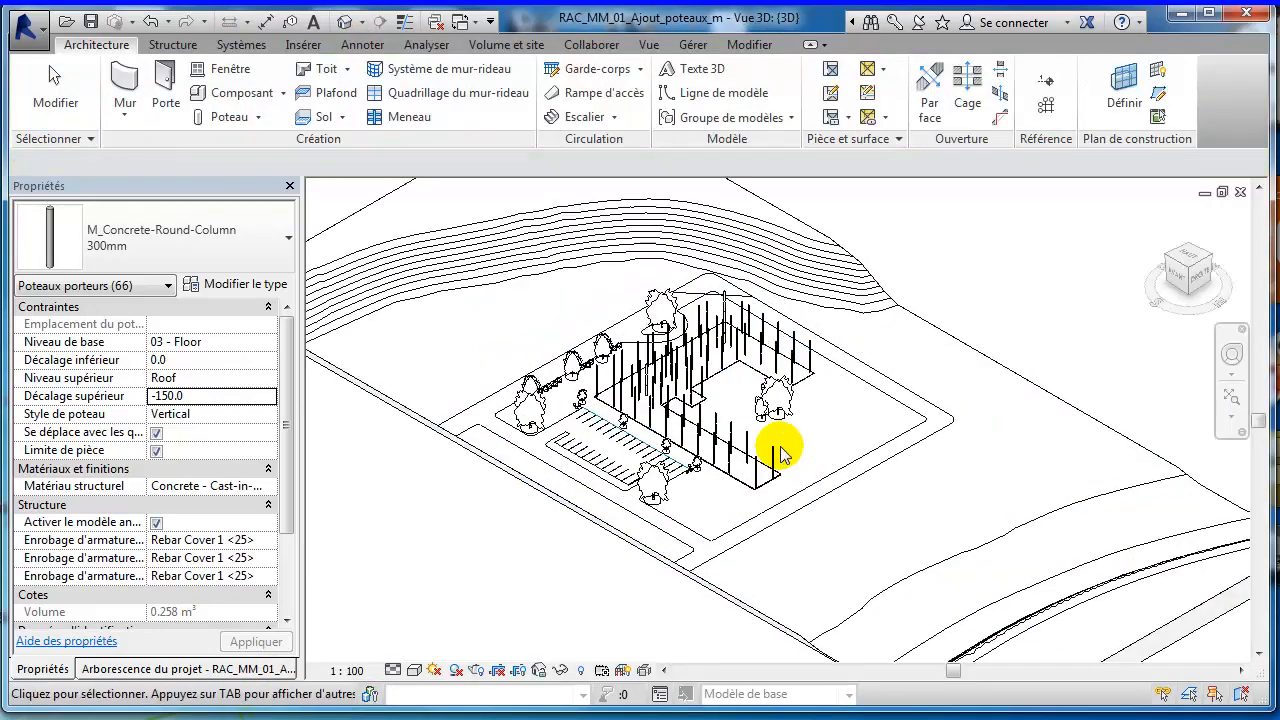
scroll(778, 455, "up", 5)
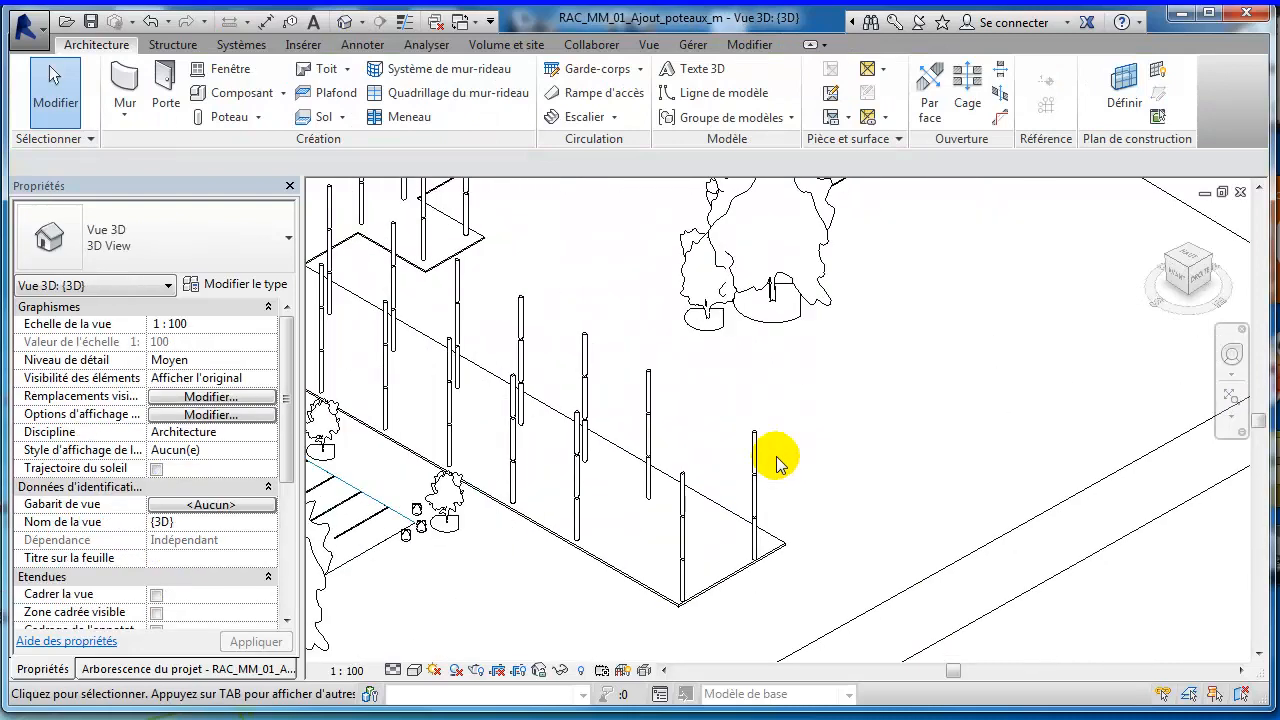
scroll(684, 455, "up", 4)
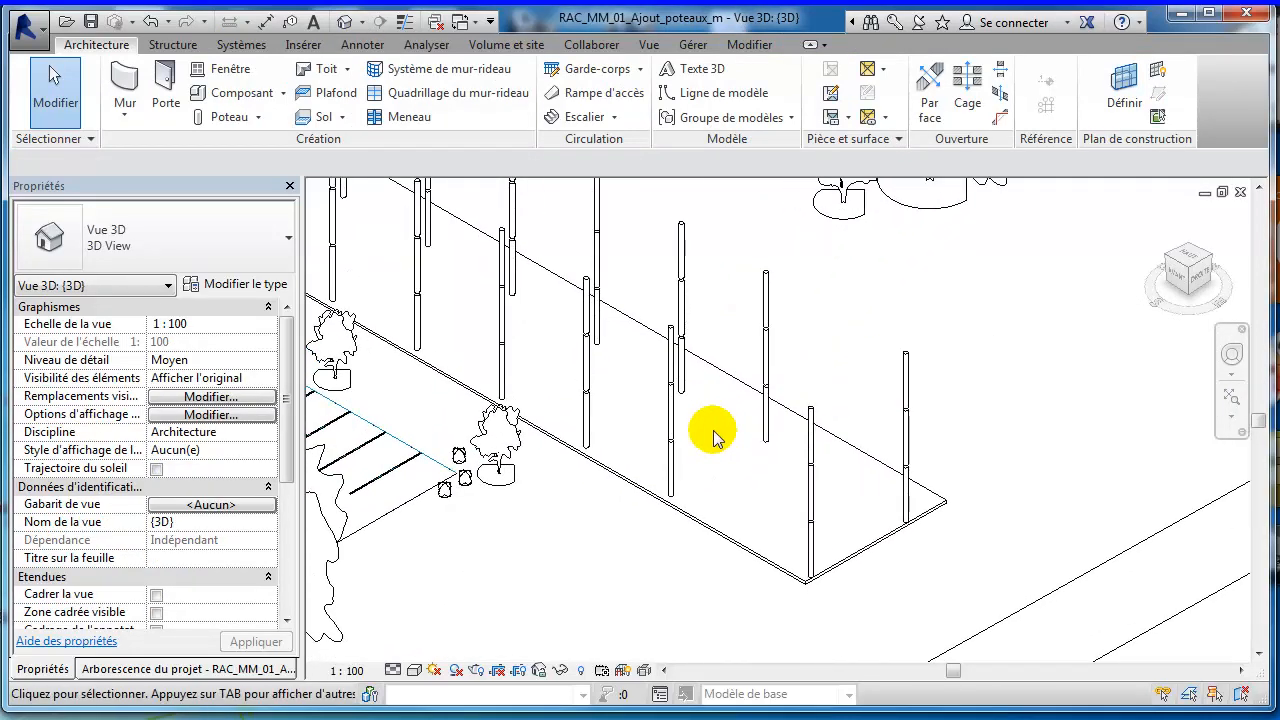
scroll(684, 447, "up", 2)
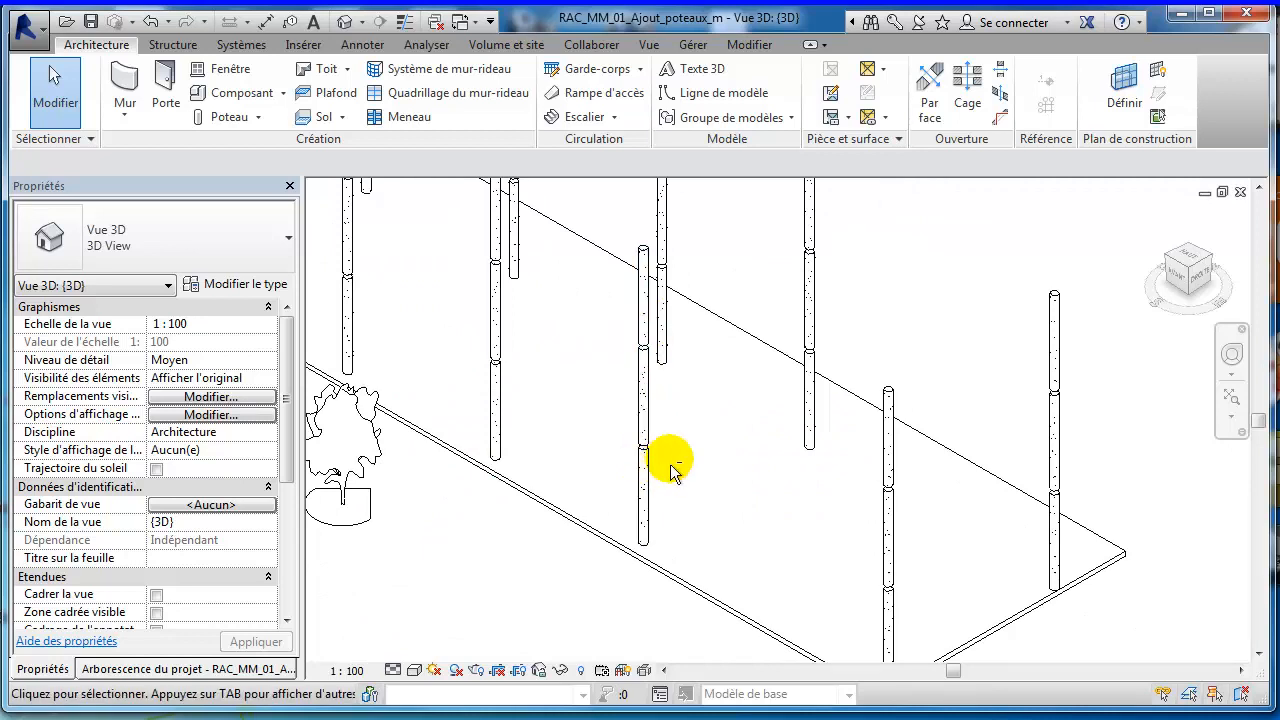
middle_click_drag(672, 472, 748, 371, "shift")
scroll(680, 371, "up", 3)
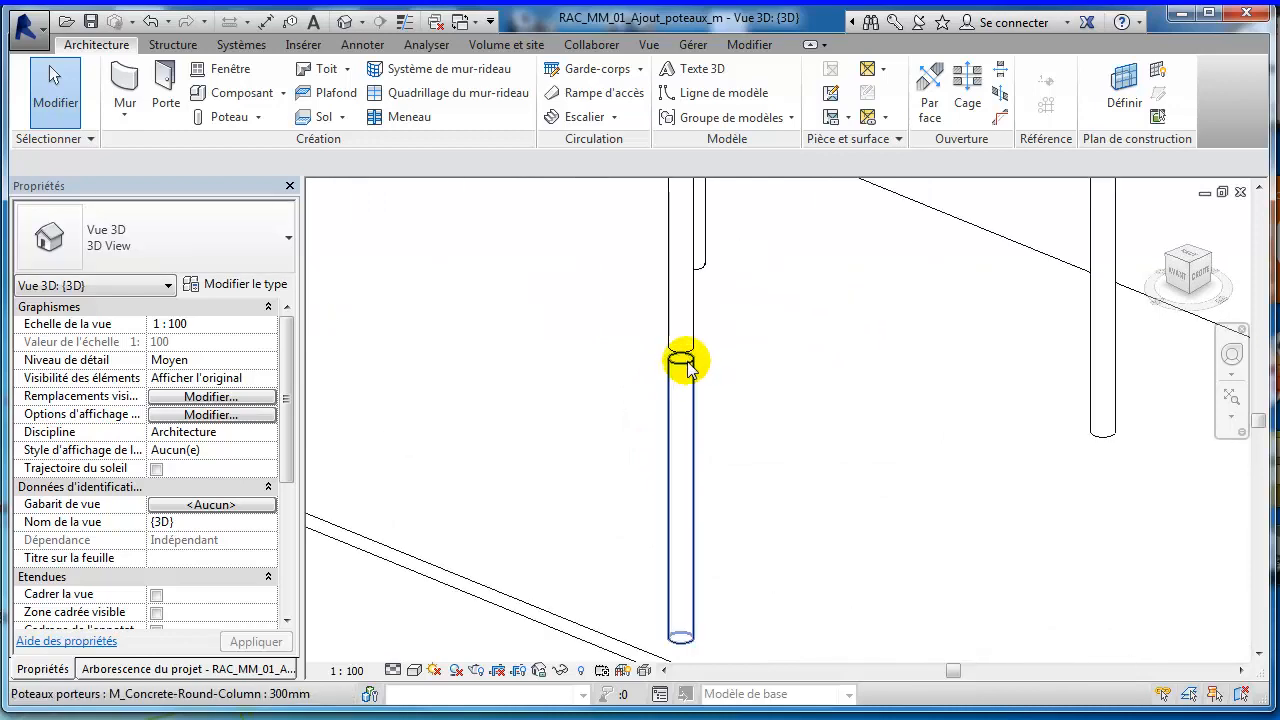
scroll(757, 423, "down", 5)
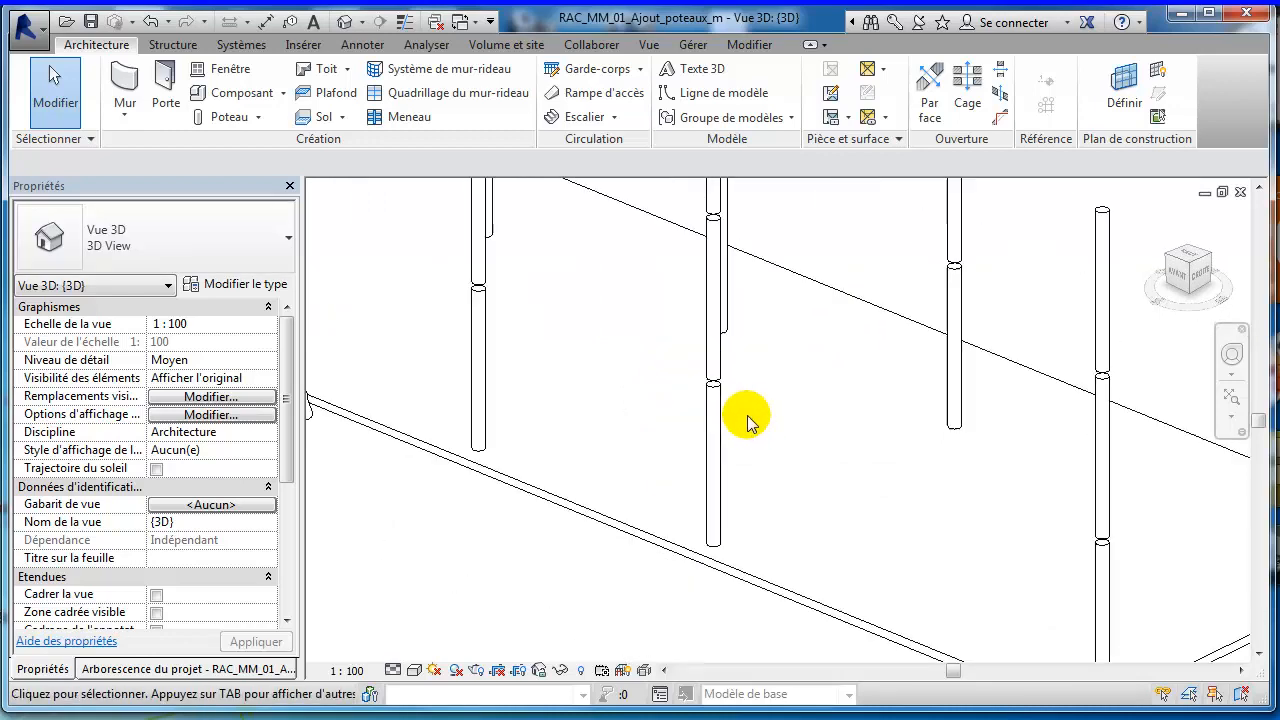
middle_click_drag(784, 343, 806, 463, "shift")
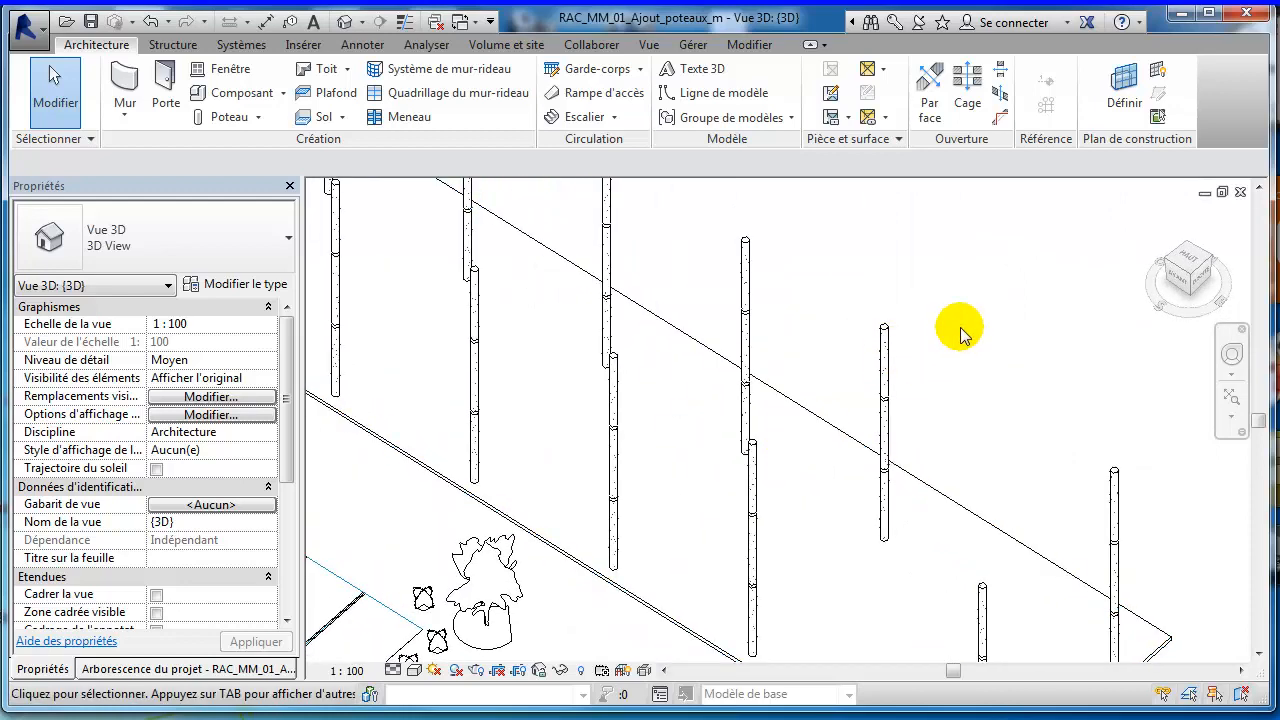
scroll(966, 334, "down", 4)
middle_click_drag(980, 305, 857, 457)
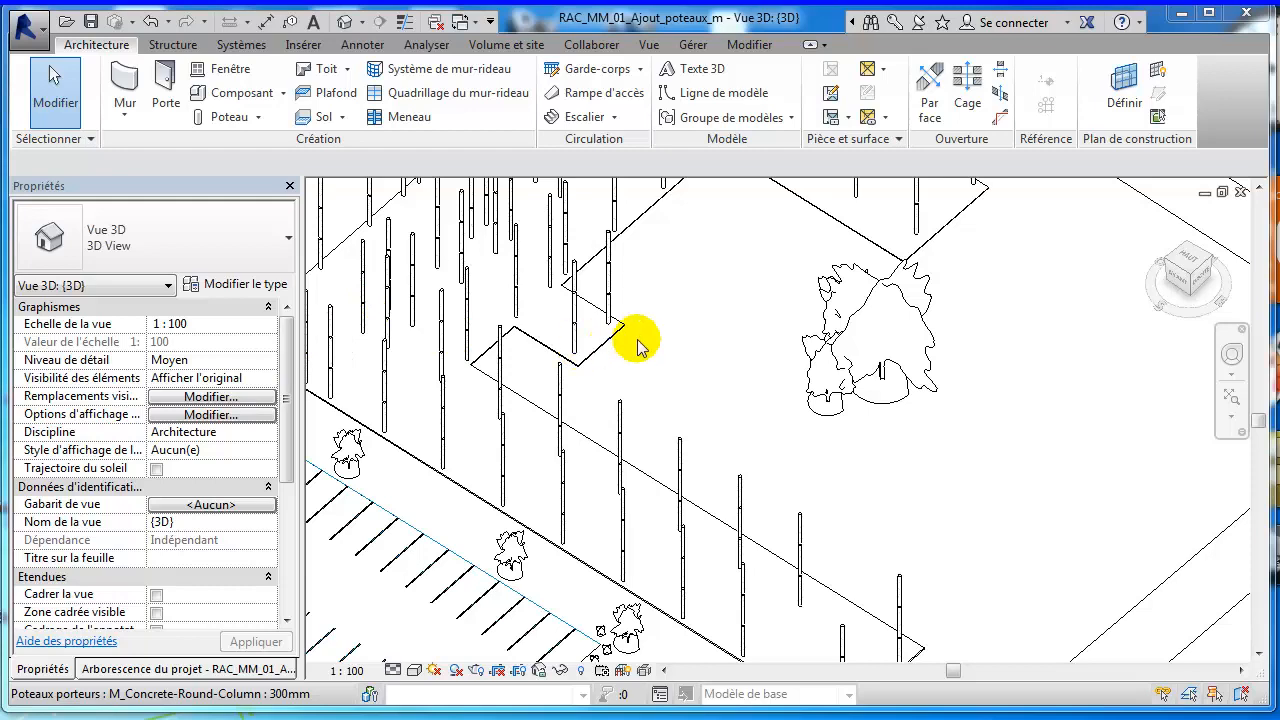
scroll(590, 330, "up", 2)
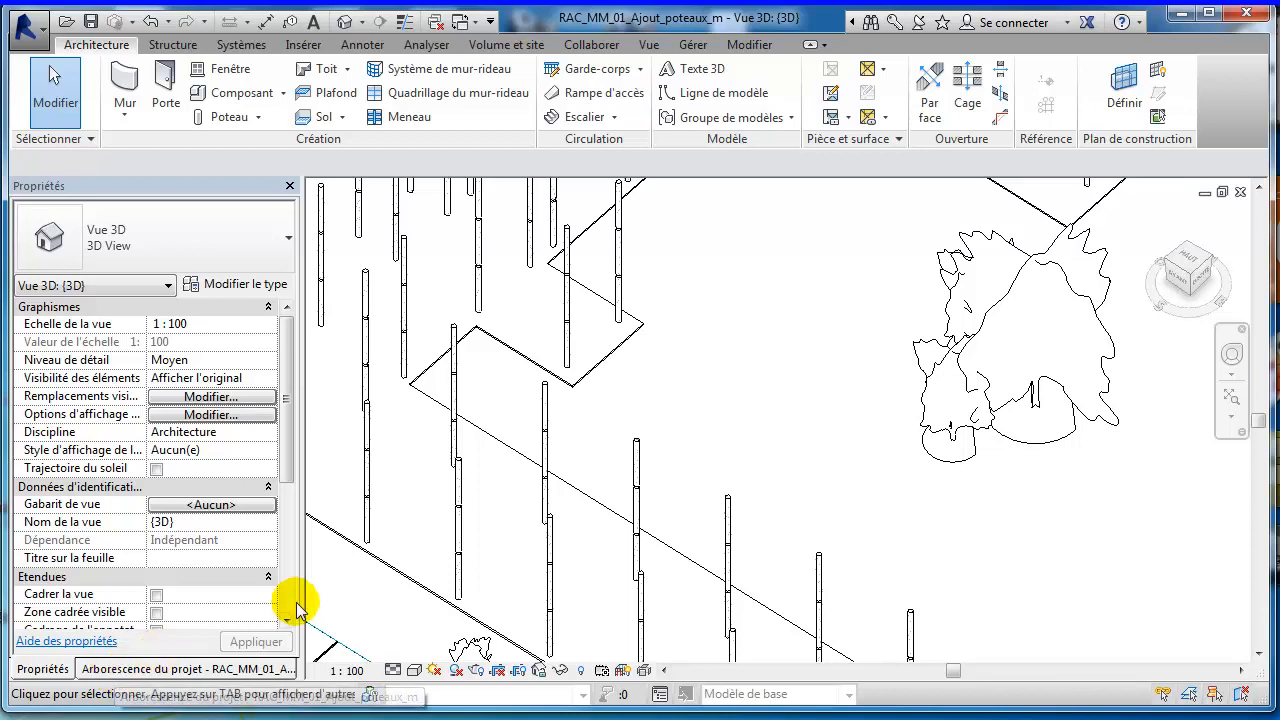
Step: Examine the columns at grid lines F.1 and G inside the slab's projecting part in the 01 - Entry Level plan
key("ctrl+Tab")
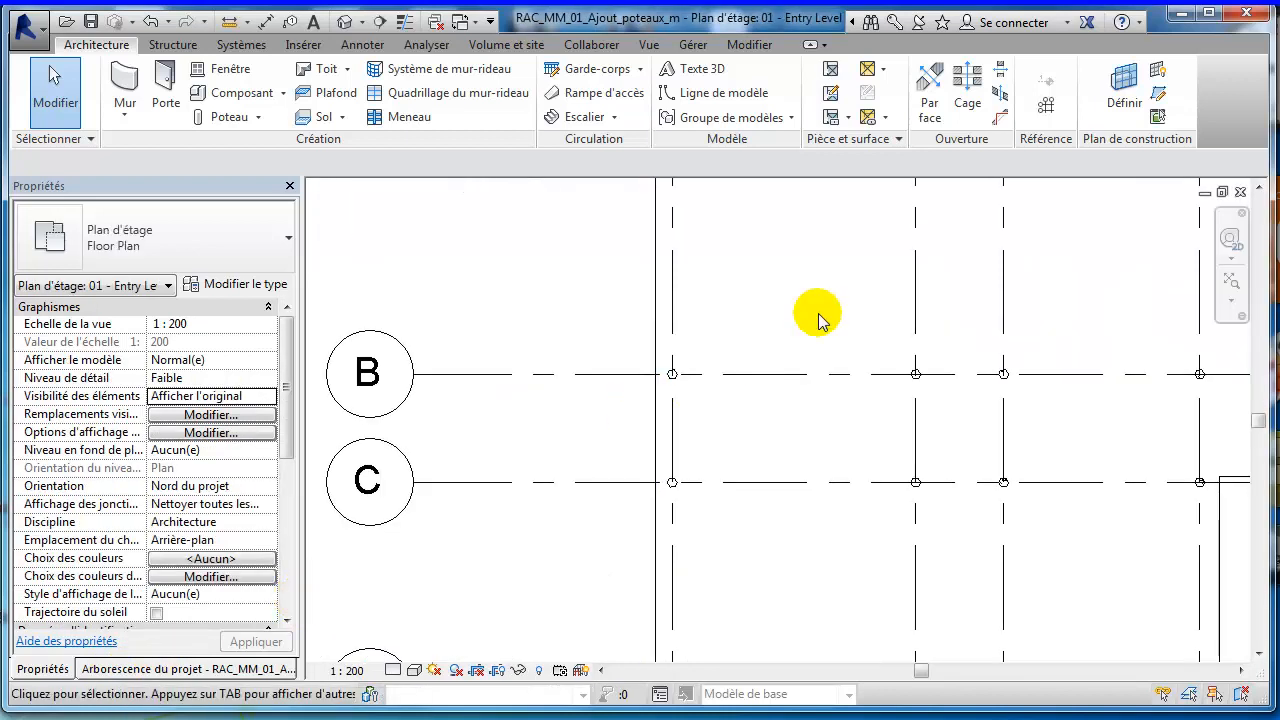
scroll(814, 316, "down", 3)
middle_click_drag(1003, 471, 803, 309)
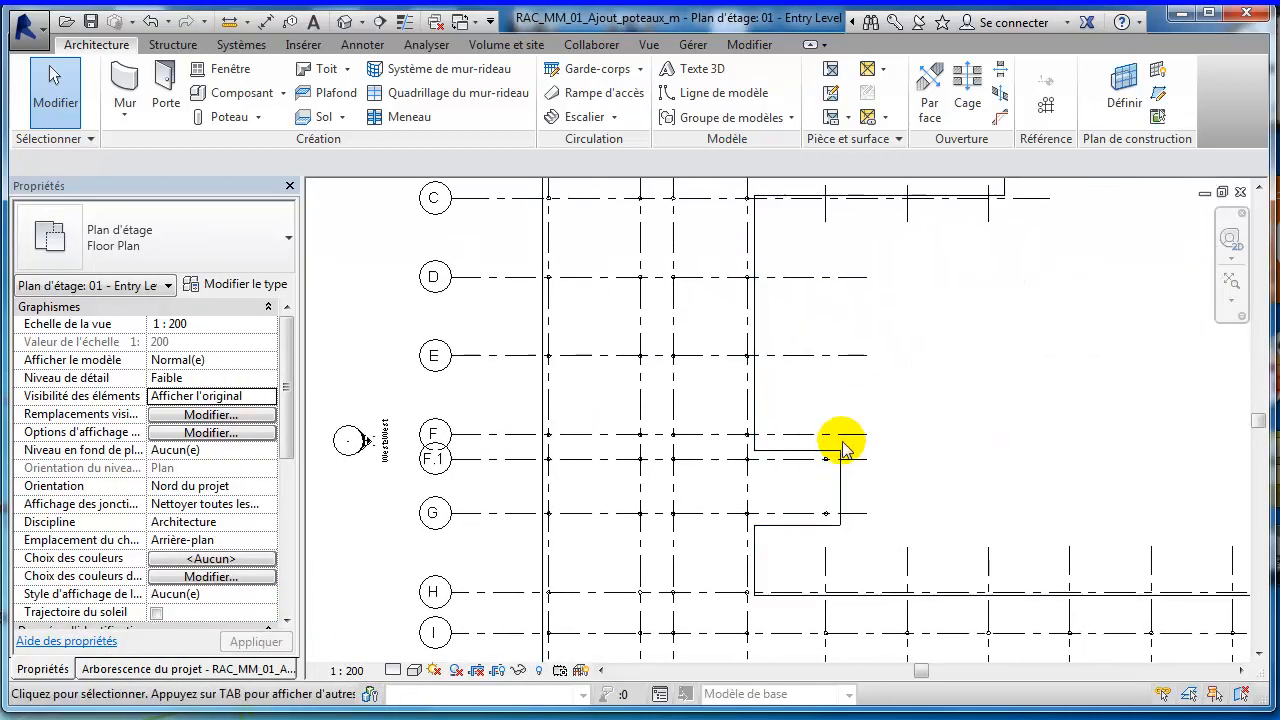
scroll(850, 467, "up", 3)
middle_click_drag(874, 514, 828, 405)
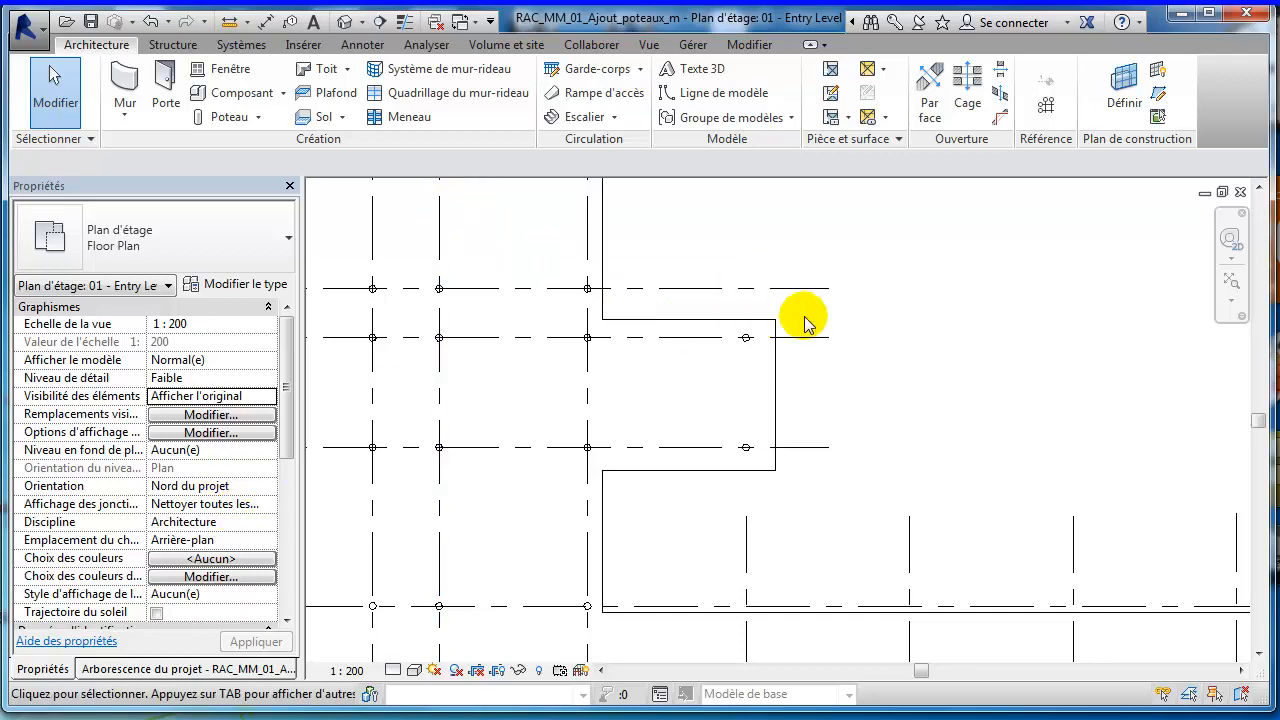
scroll(805, 322, "down", 2)
scroll(805, 322, "down", 1)
middle_click_drag(829, 309, 771, 460)
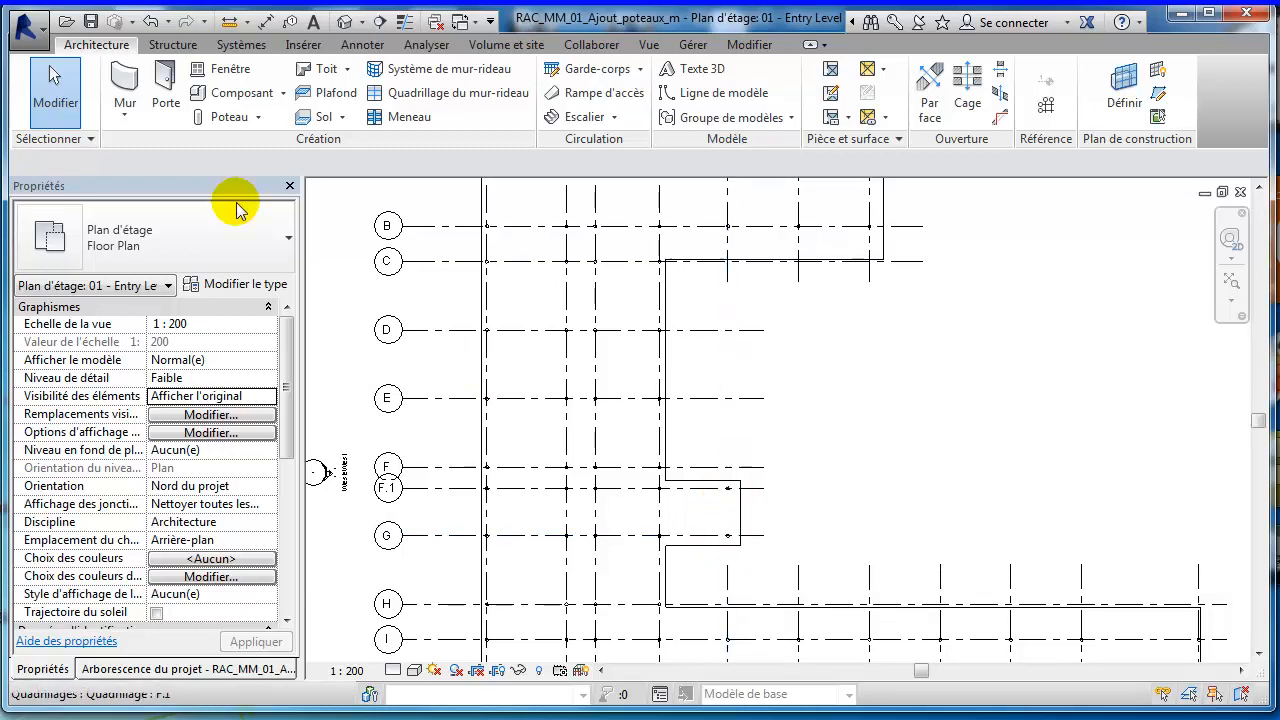
Step: Reopen the 3D view, select the two upper columns at grid intersection F.1-4 for inspection, and clear the selection
left_click(344, 21)
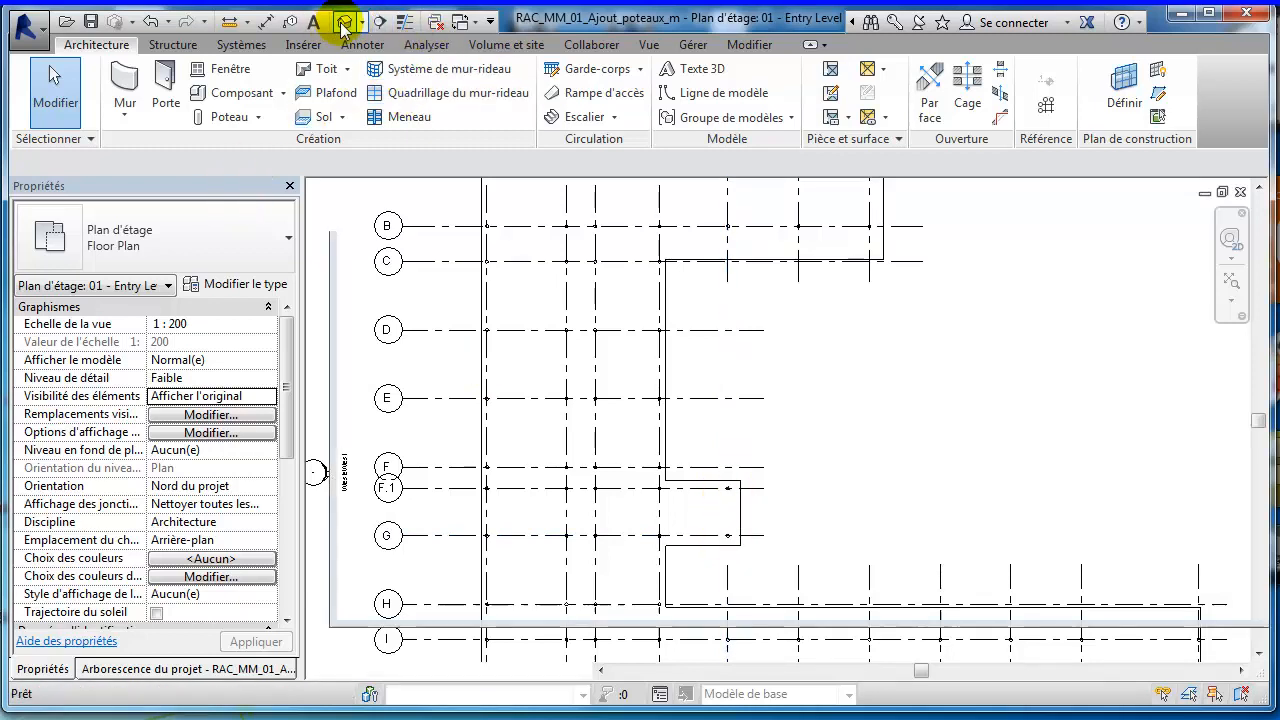
scroll(705, 366, "up", 4)
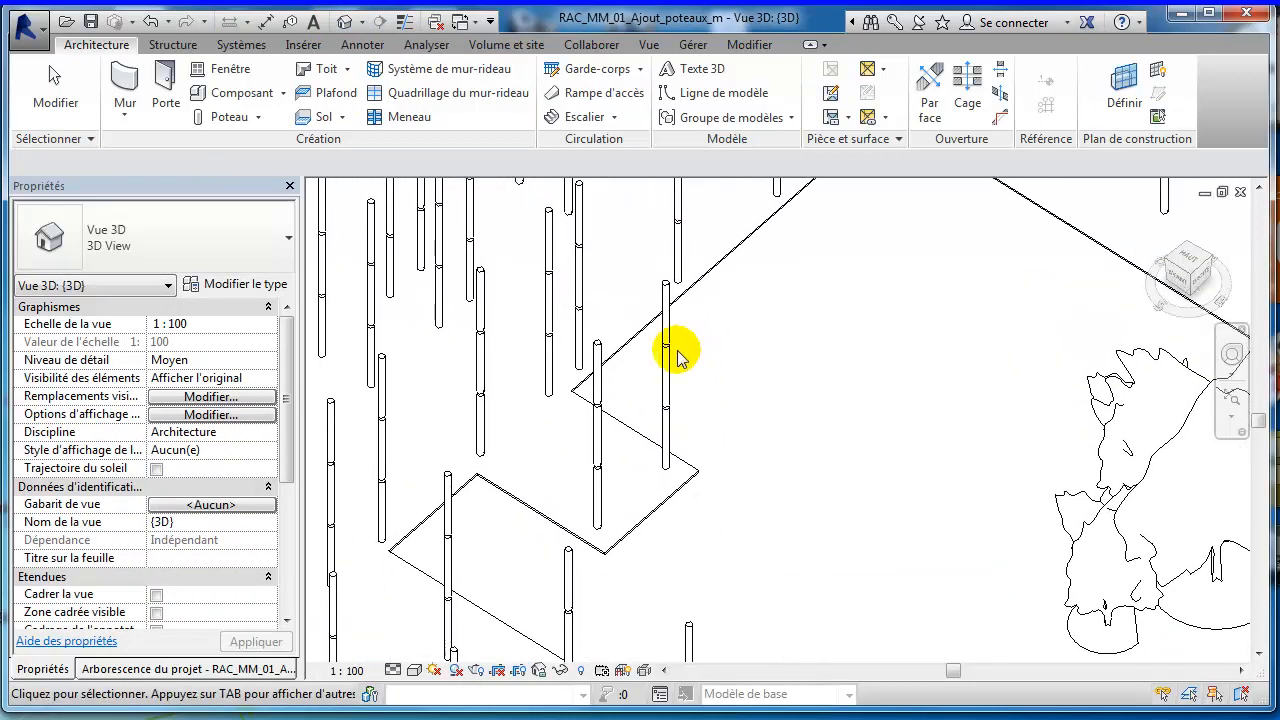
left_click(662, 340)
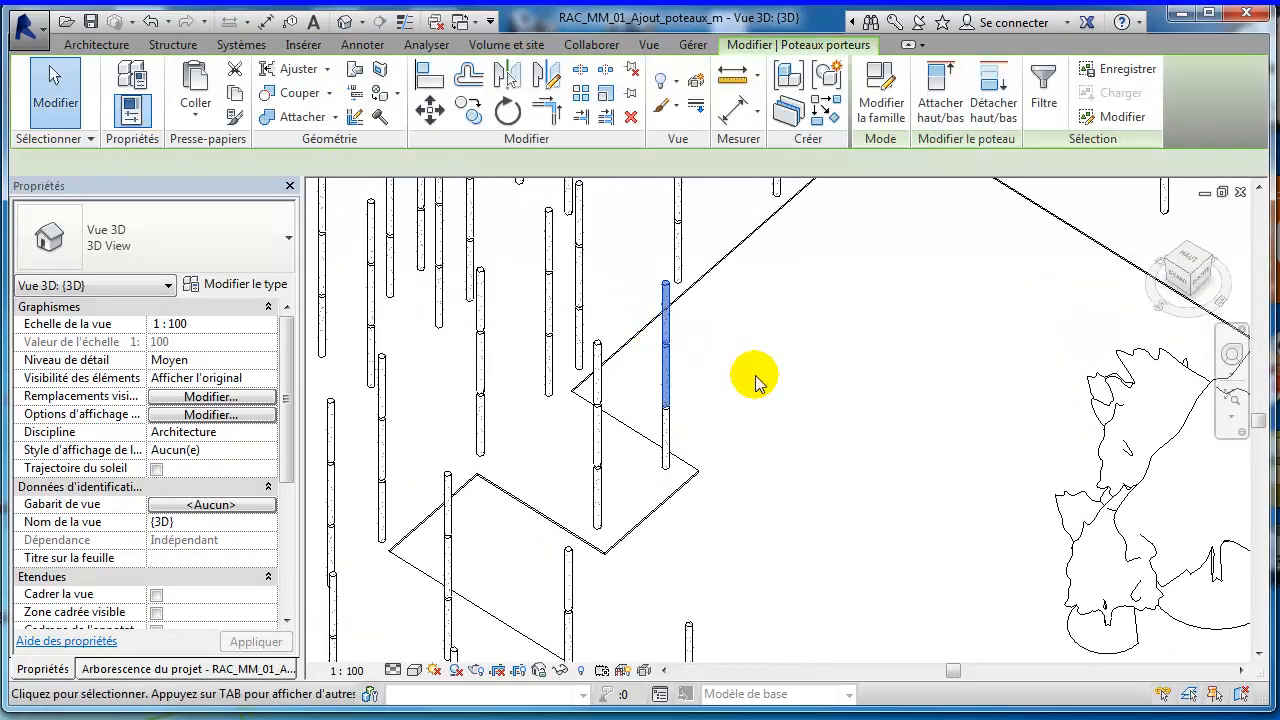
key("Escape")
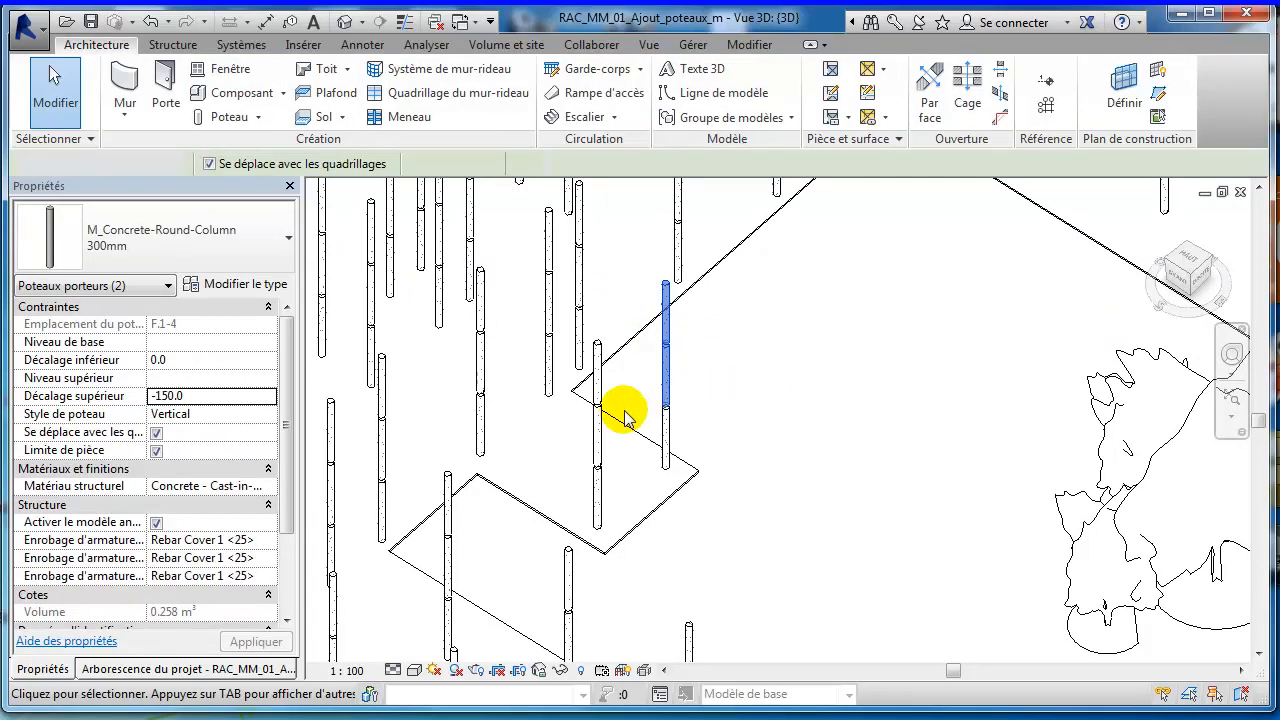
Step: Delete the two upper columns at grid intersection F.1-4 and the two at G-4, keeping the entry-level column at each
scroll(605, 410, "up", 3)
scroll(612, 393, "up", 4)
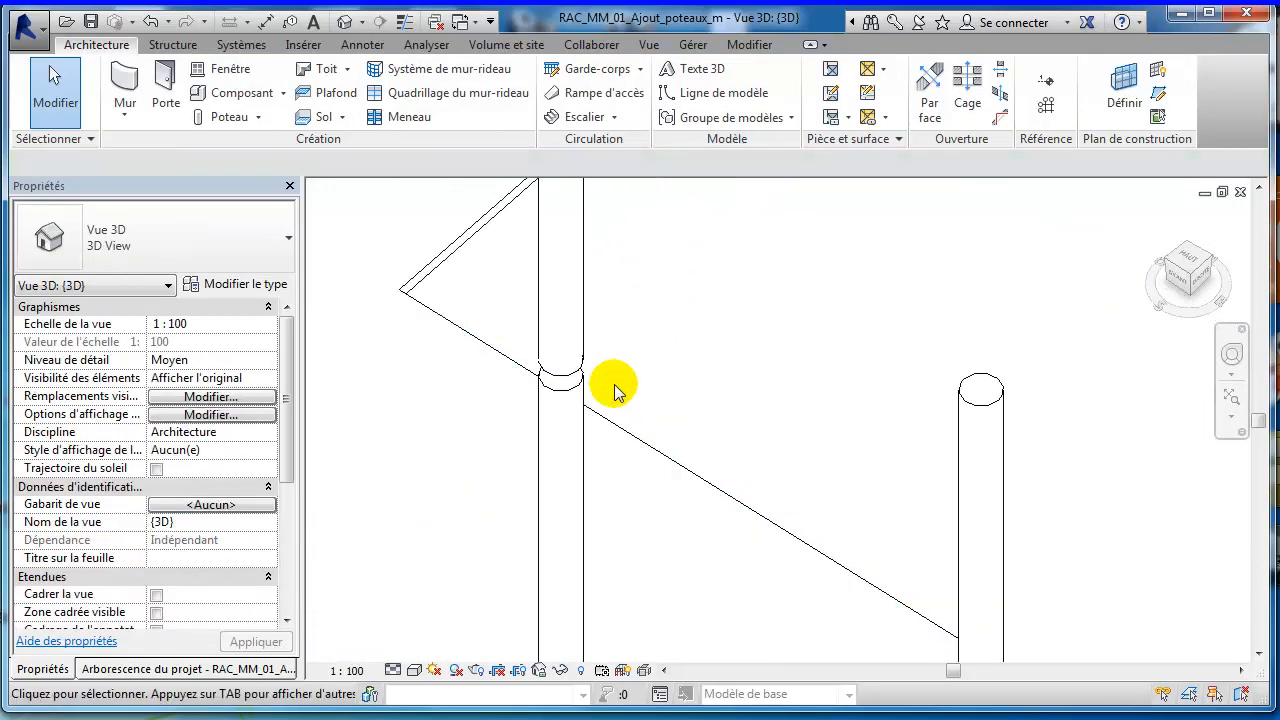
left_click(560, 330)
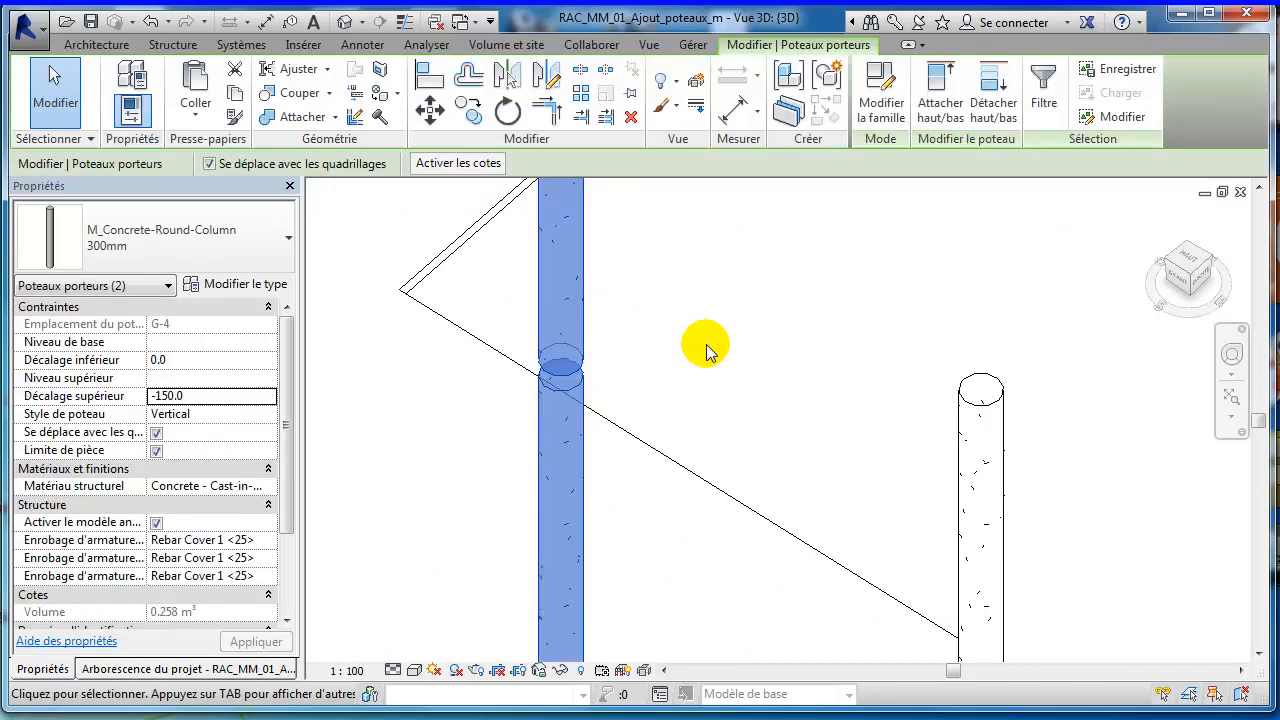
left_click(706, 350)
scroll(715, 345, "down", 3)
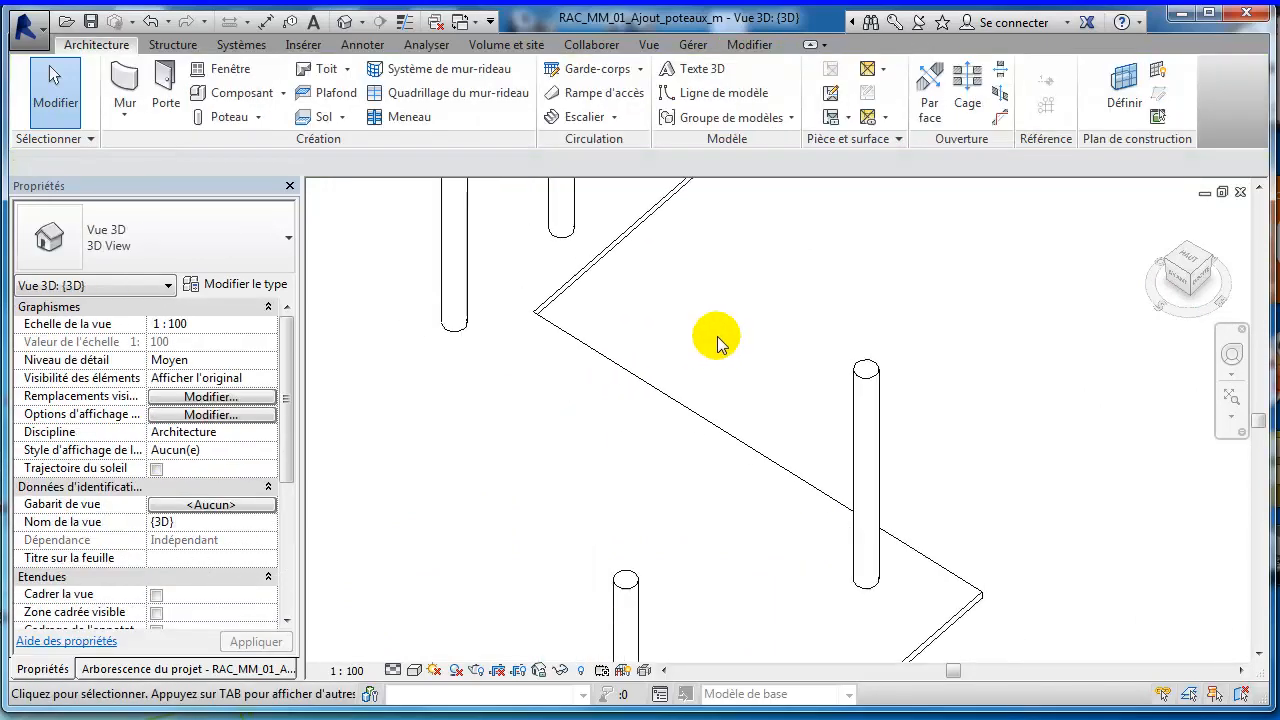
scroll(722, 343, "down", 2)
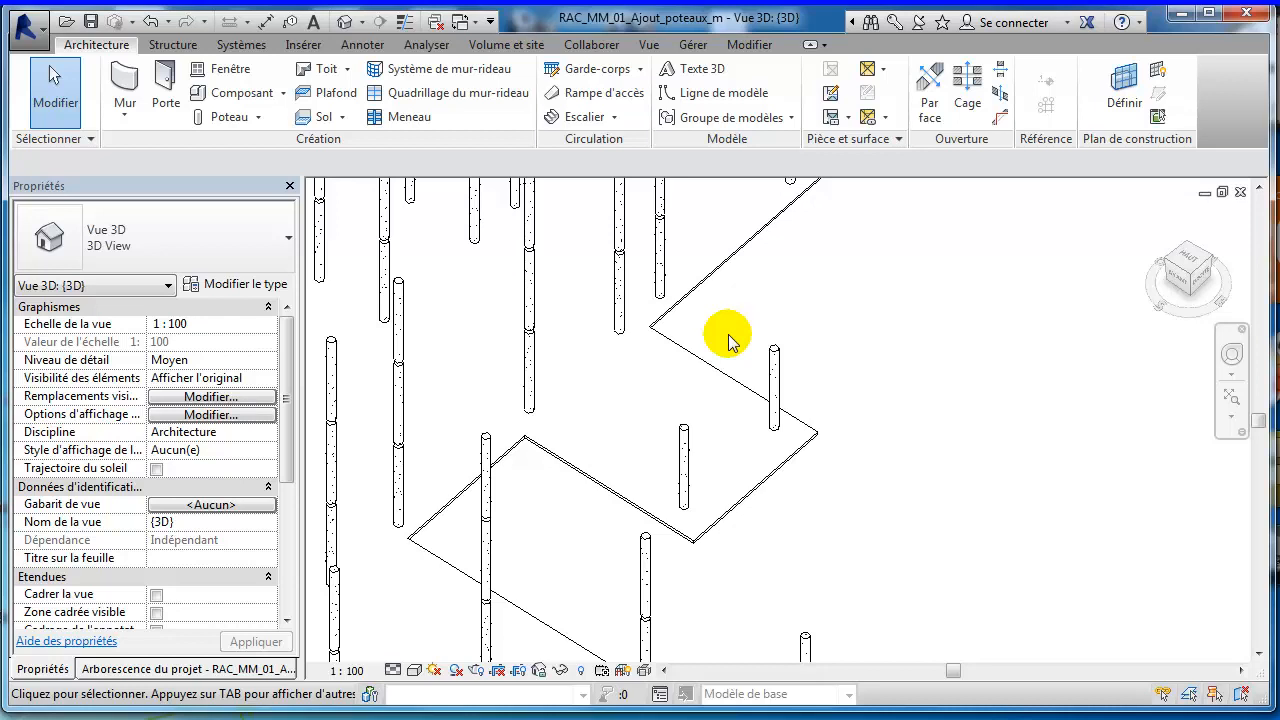
Step: Hide the whole plants category in the 3D view, starting from the Scarlet Oak tree beside the slab
scroll(820, 403, "down", 5)
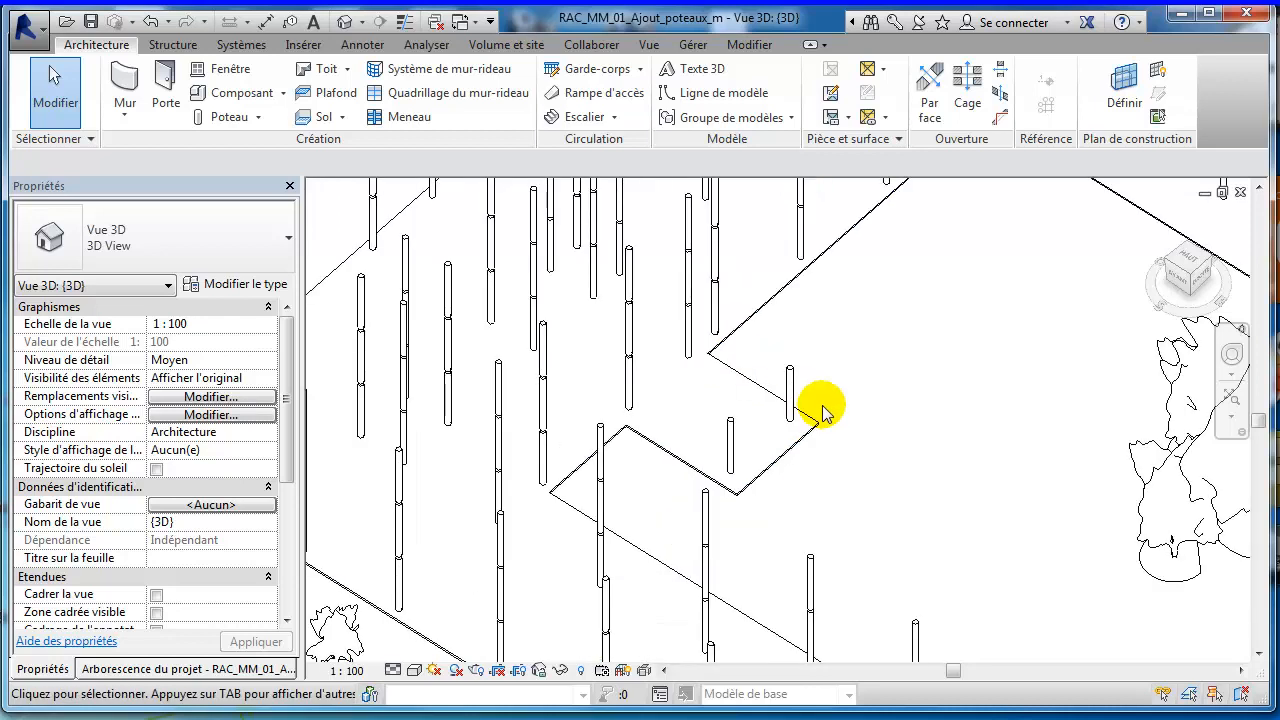
scroll(894, 423, "down", 4)
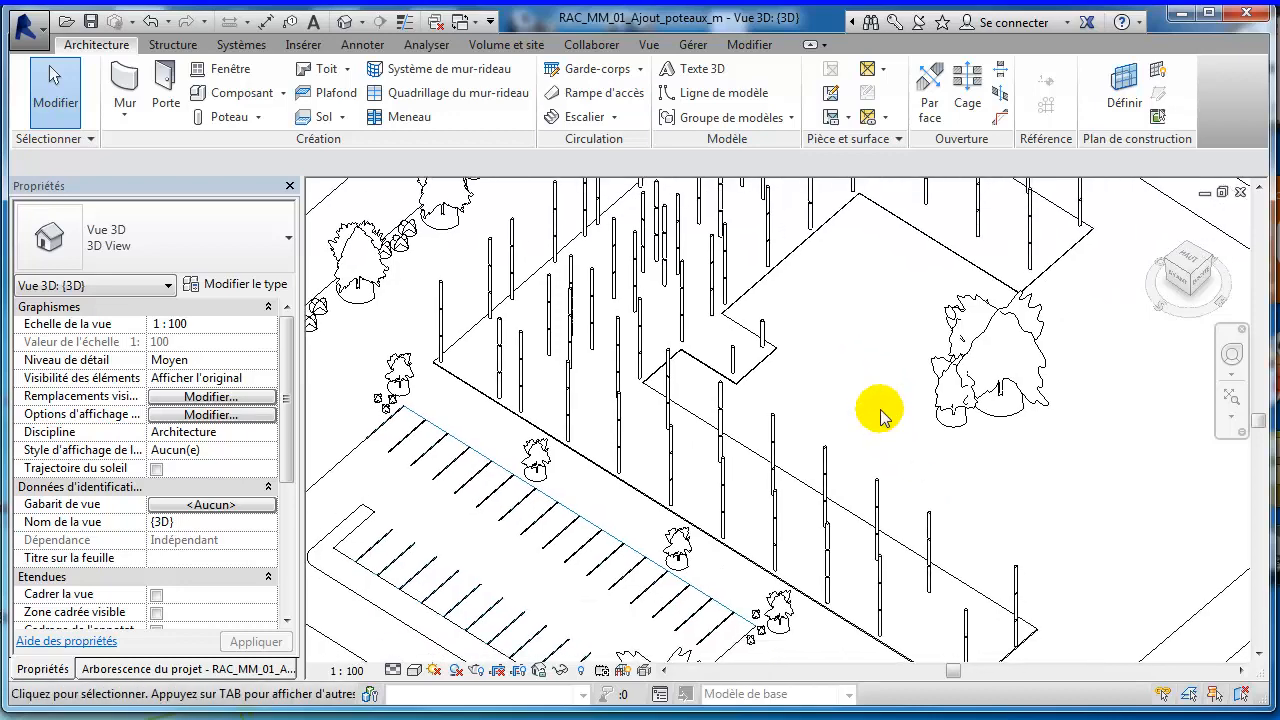
scroll(884, 421, "down", 4)
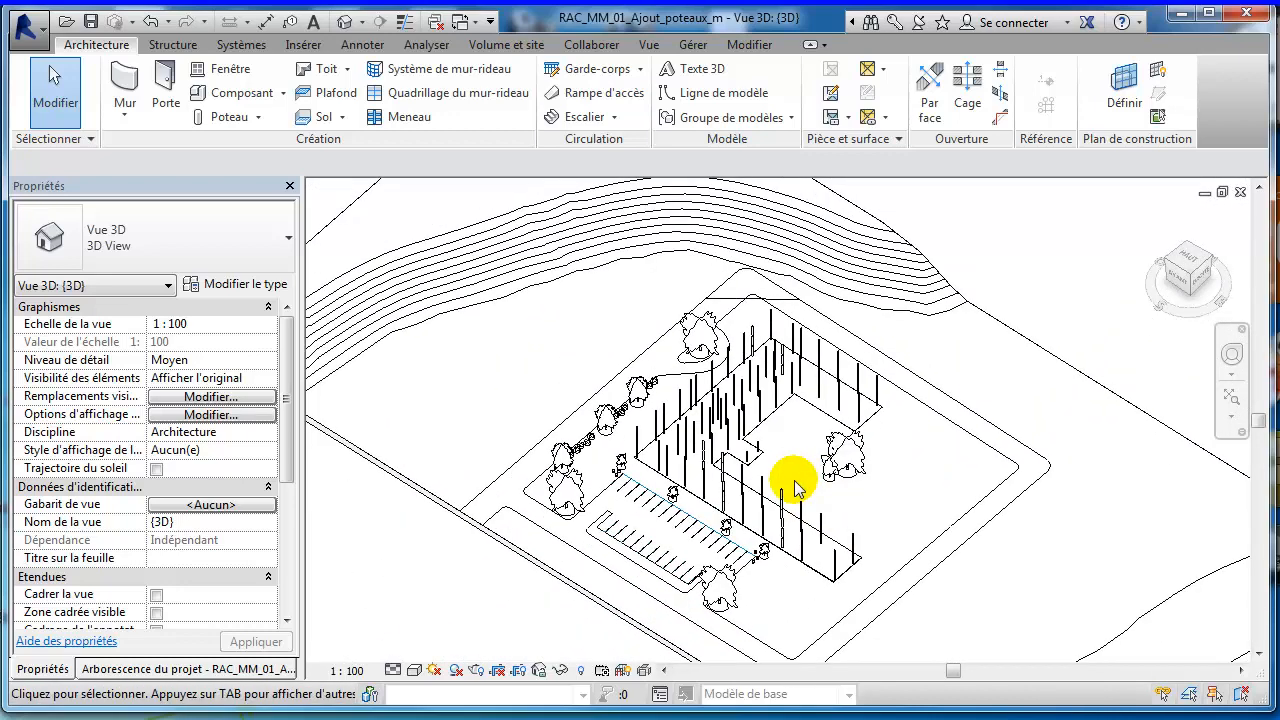
scroll(794, 480, "up", 3)
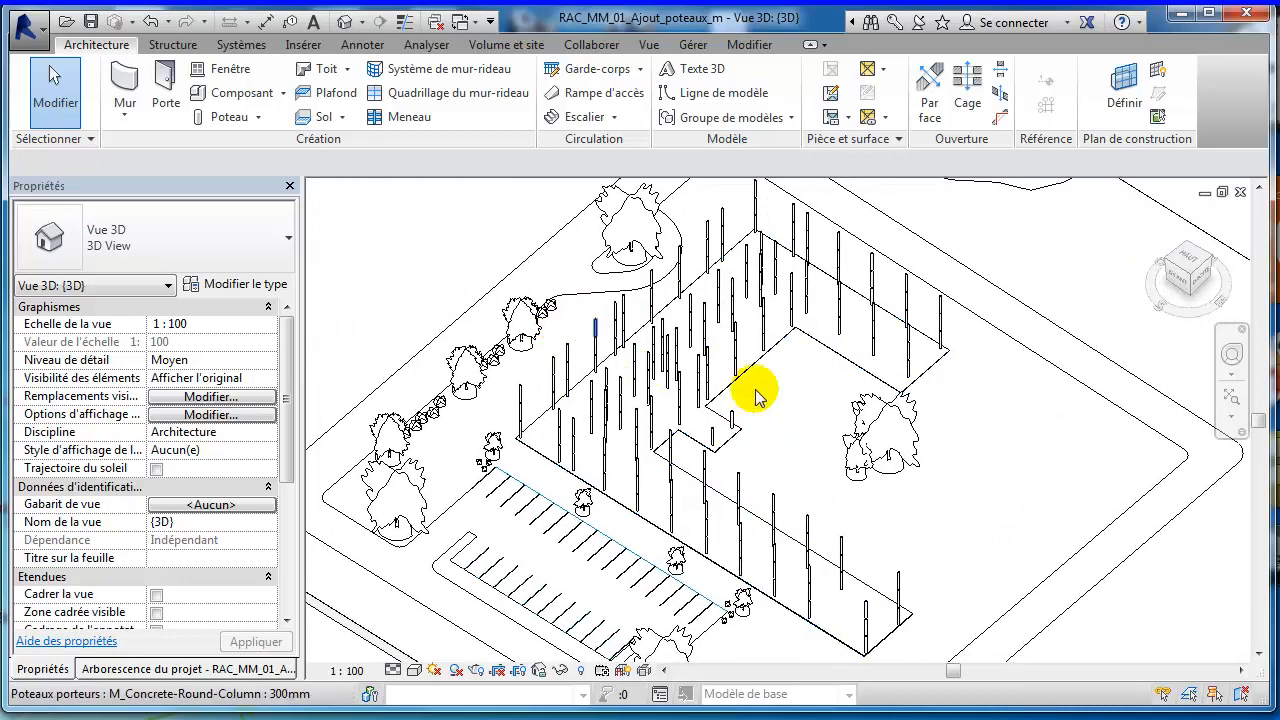
left_click(910, 422)
right_click(960, 406)
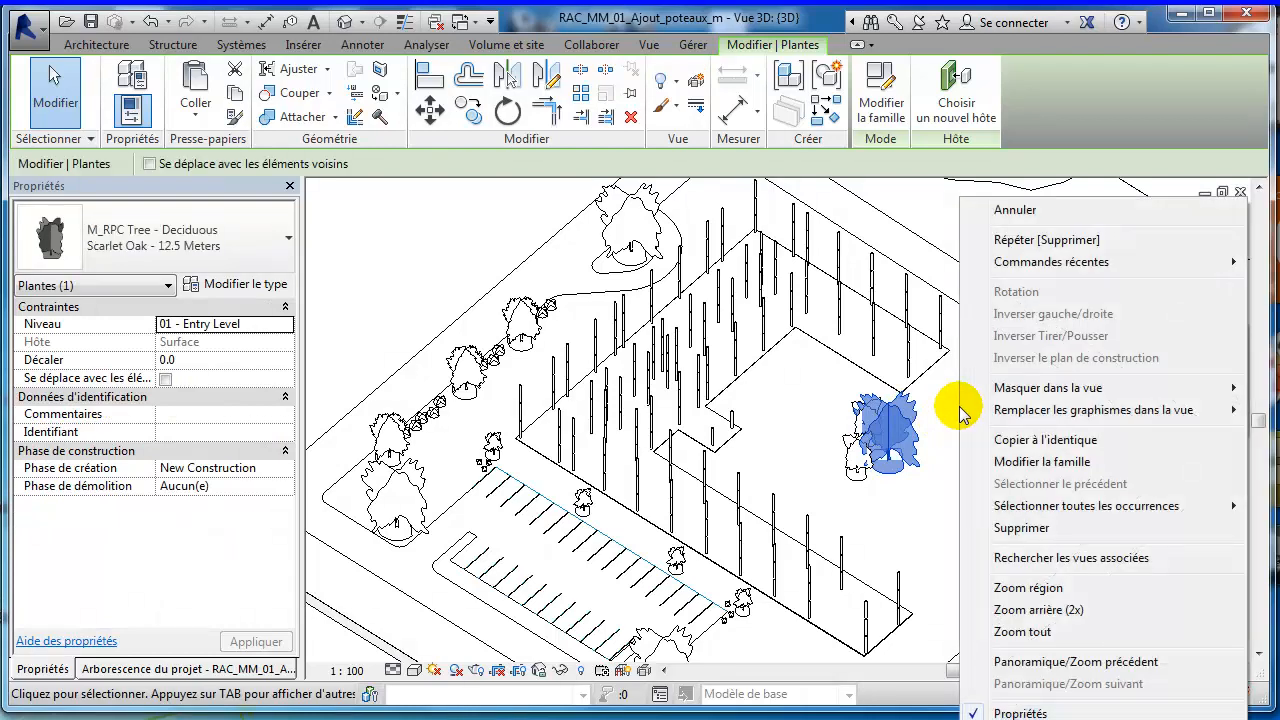
mouse_move(1060, 390)
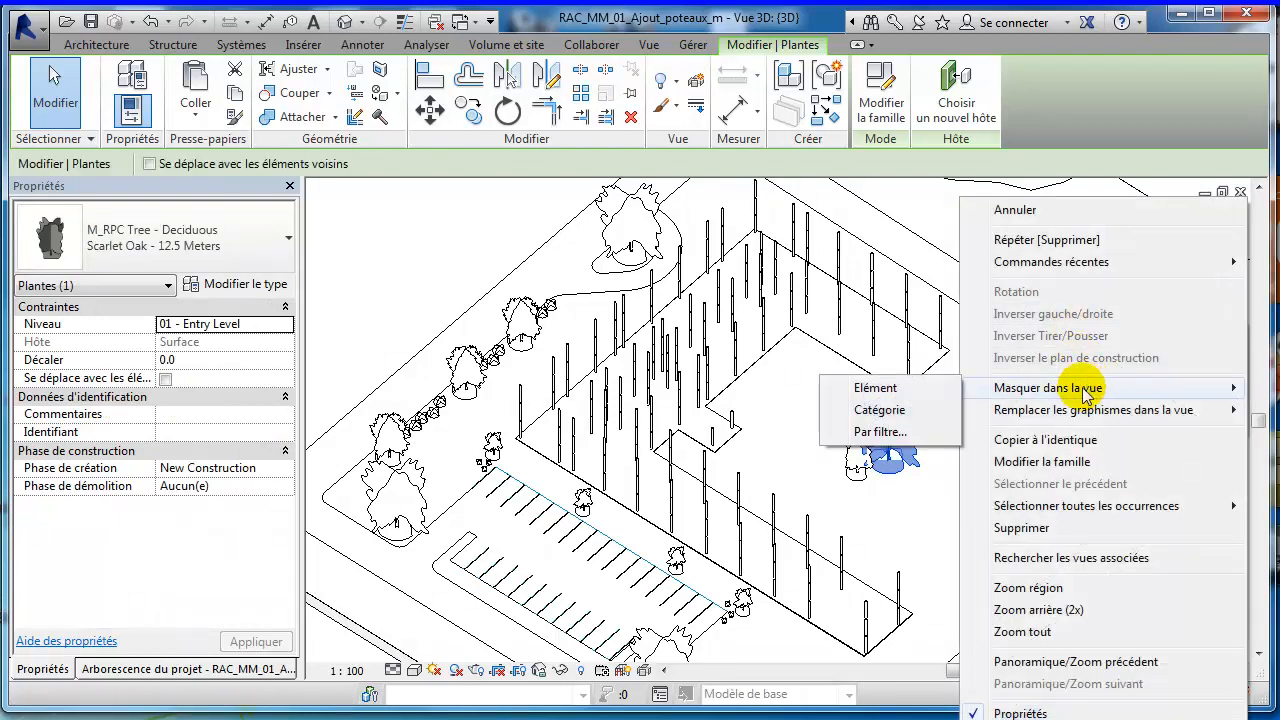
left_click(896, 416)
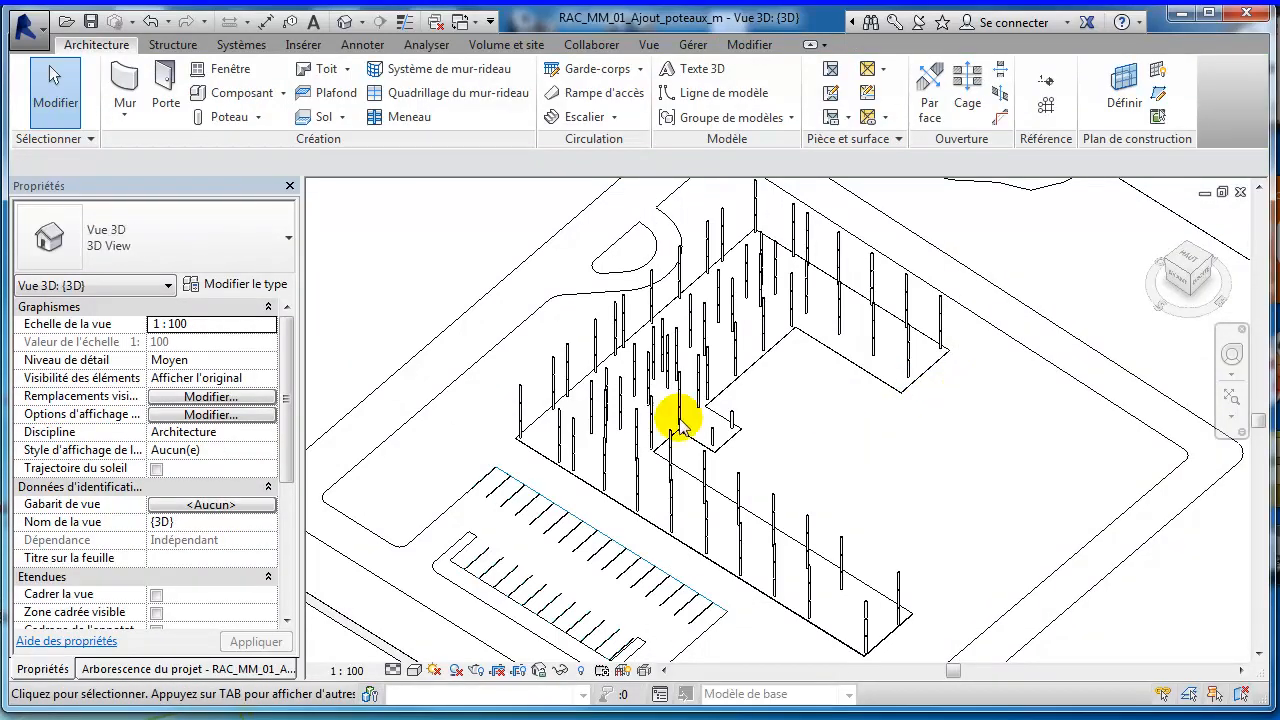
Step: Hide the topography category in the 3D view, starting from the tarmacadam road subregion
left_click(428, 412)
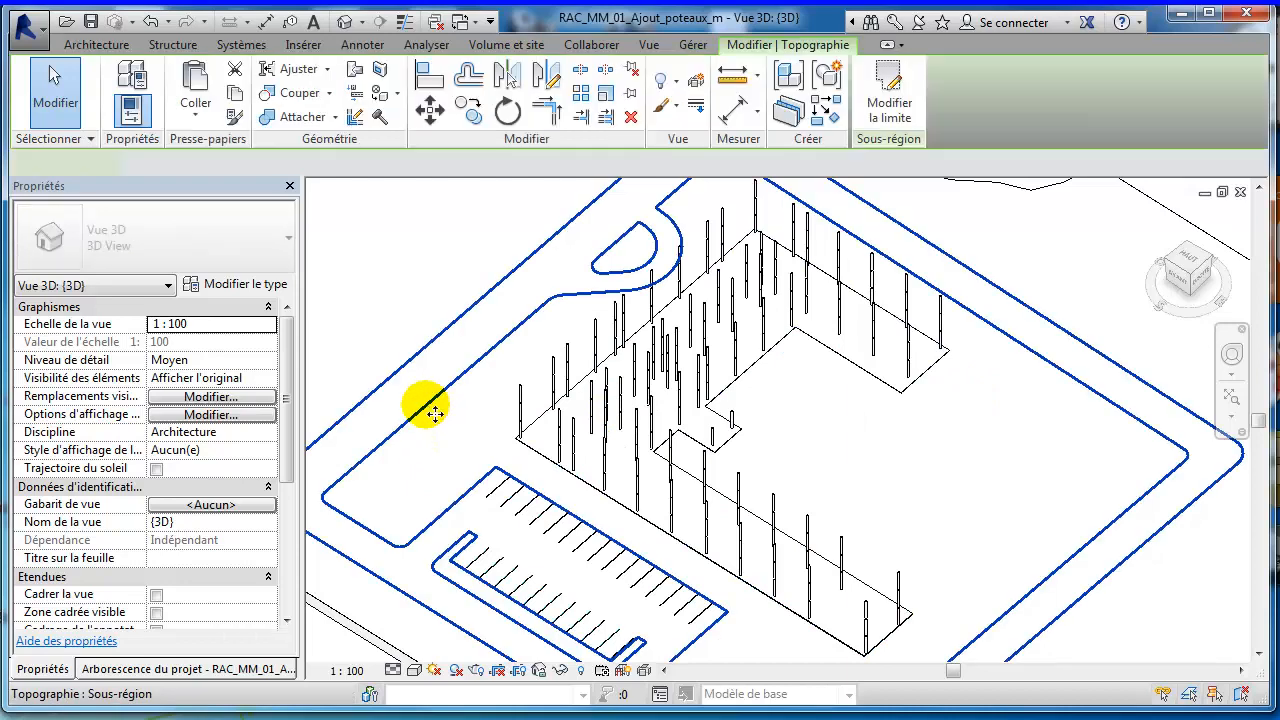
right_click(373, 289)
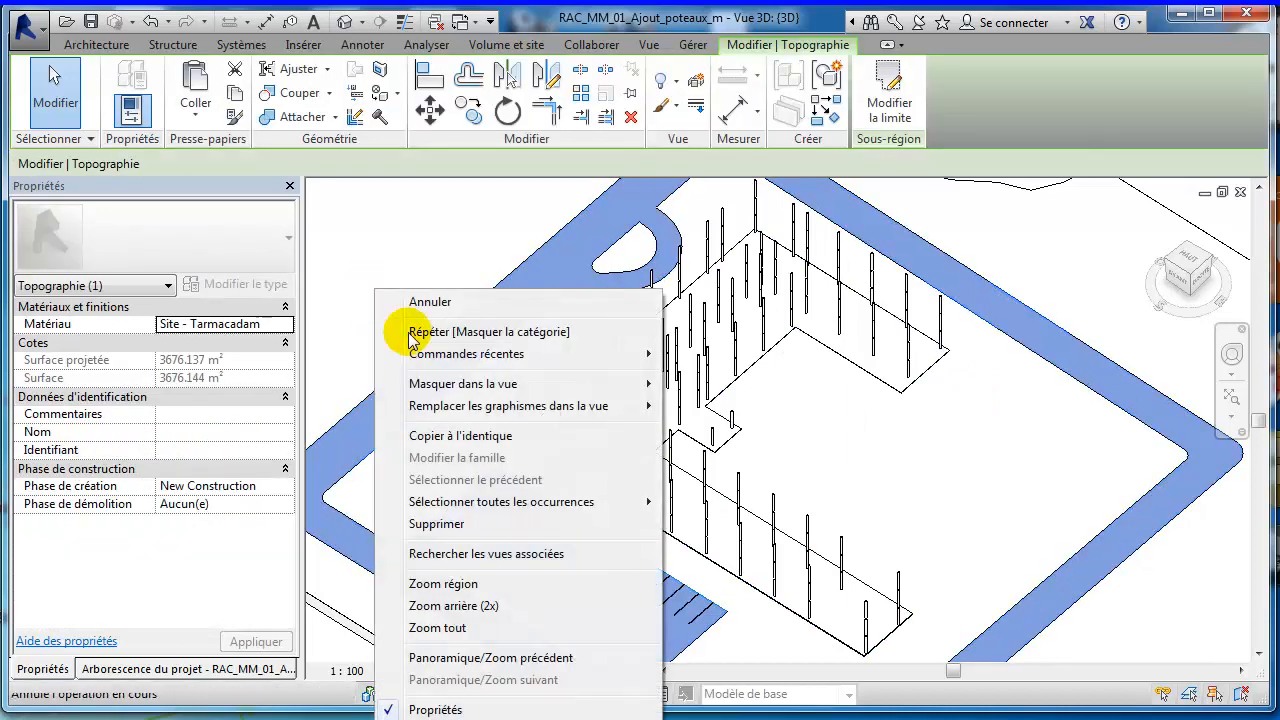
mouse_move(525, 500)
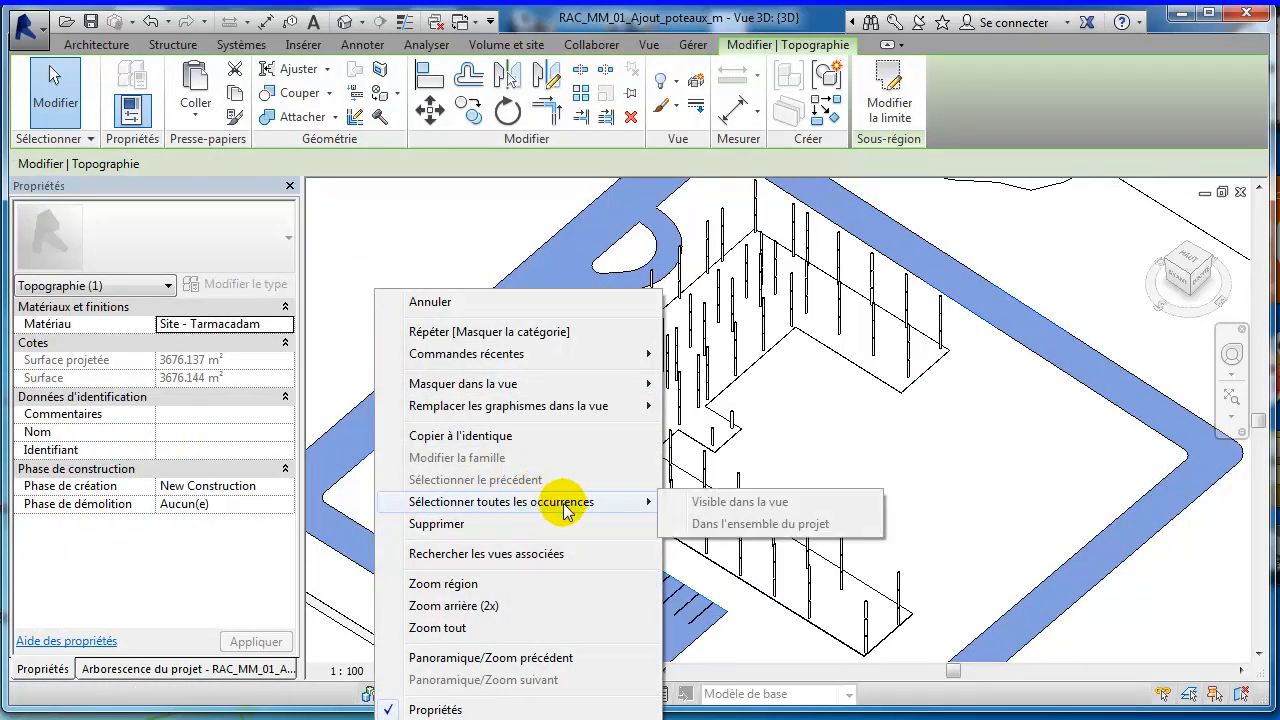
mouse_move(600, 385)
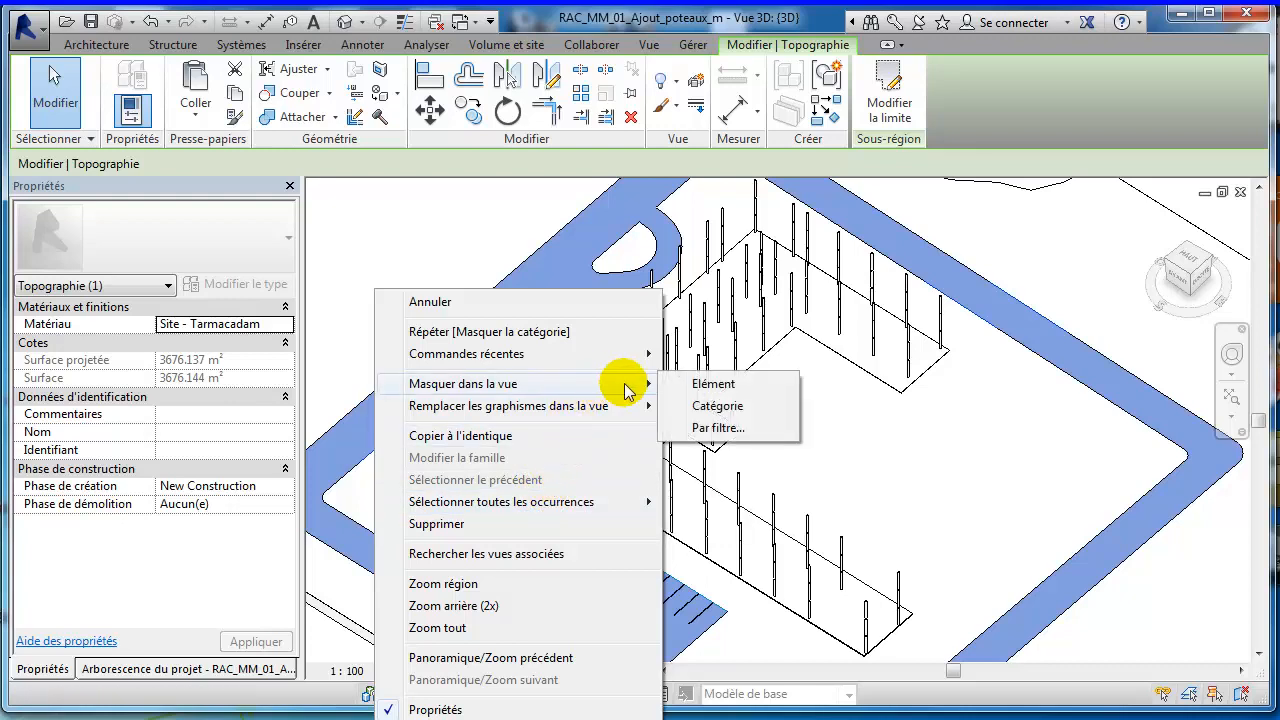
left_click(717, 407)
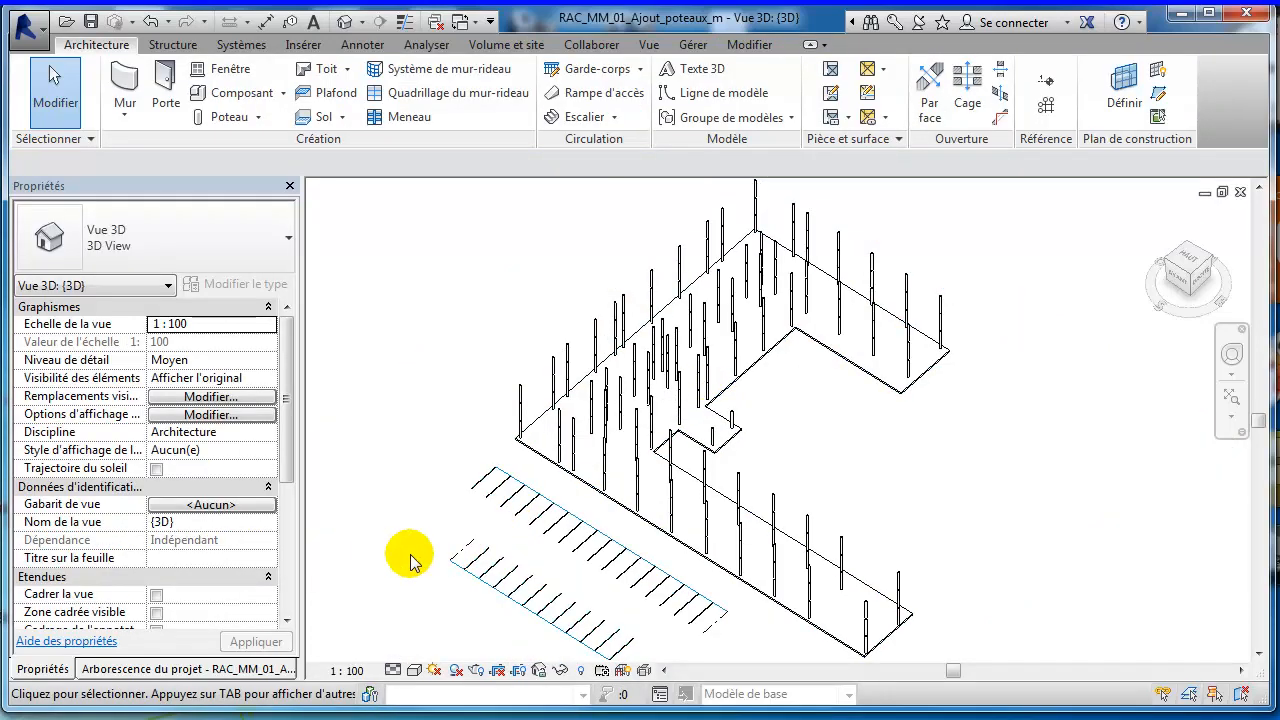
Step: Hide the parking-line model groups by category in the 3D view and set its visual style to Couleurs uniformes
left_click(523, 512)
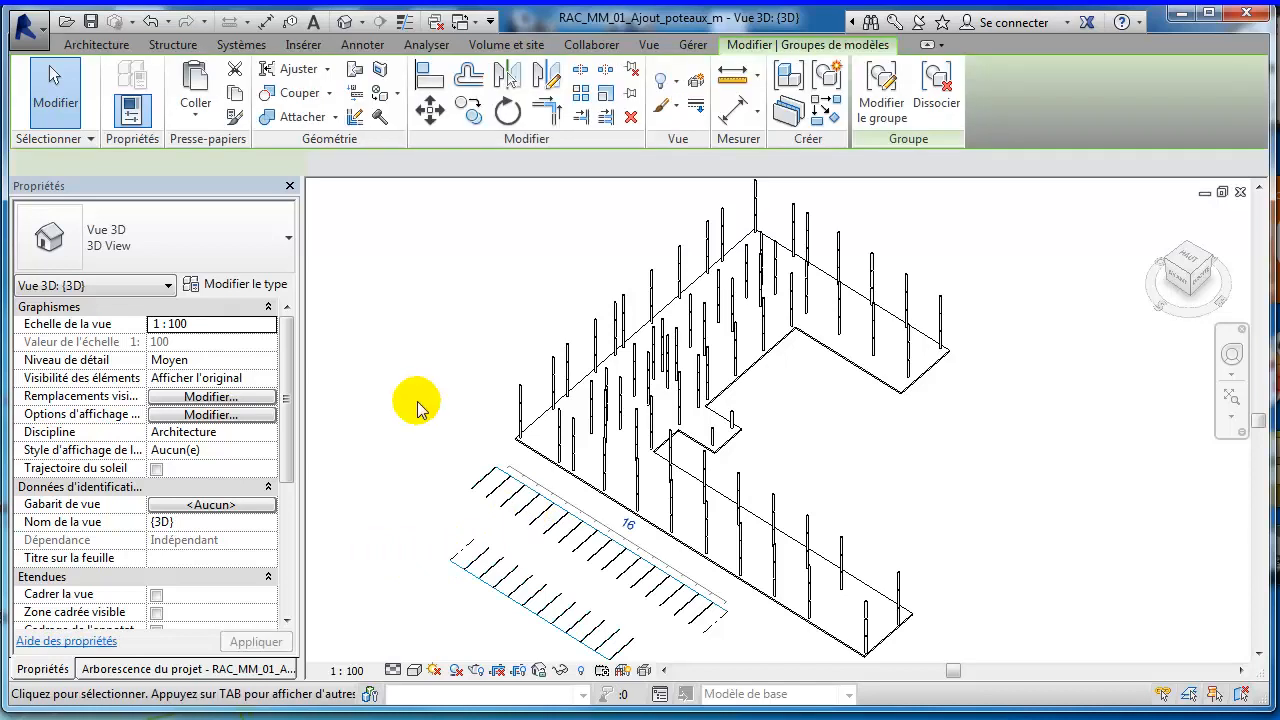
right_click(410, 394)
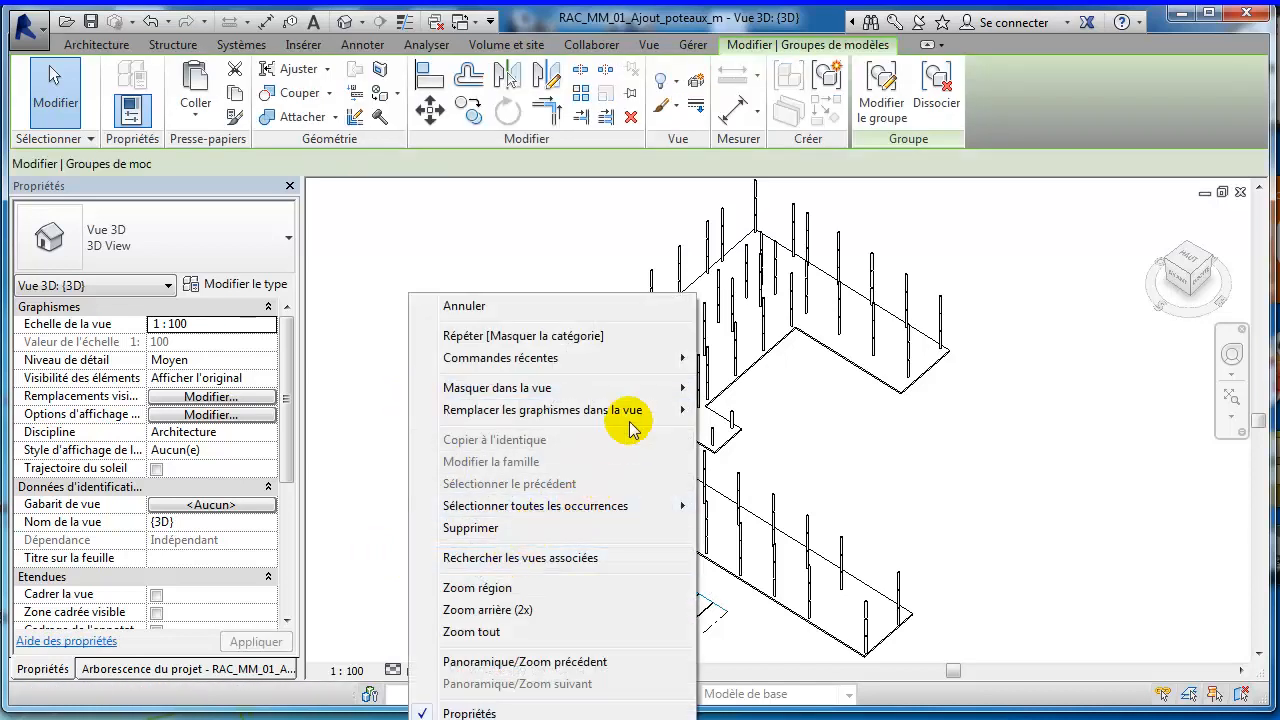
mouse_move(651, 391)
left_click(752, 415)
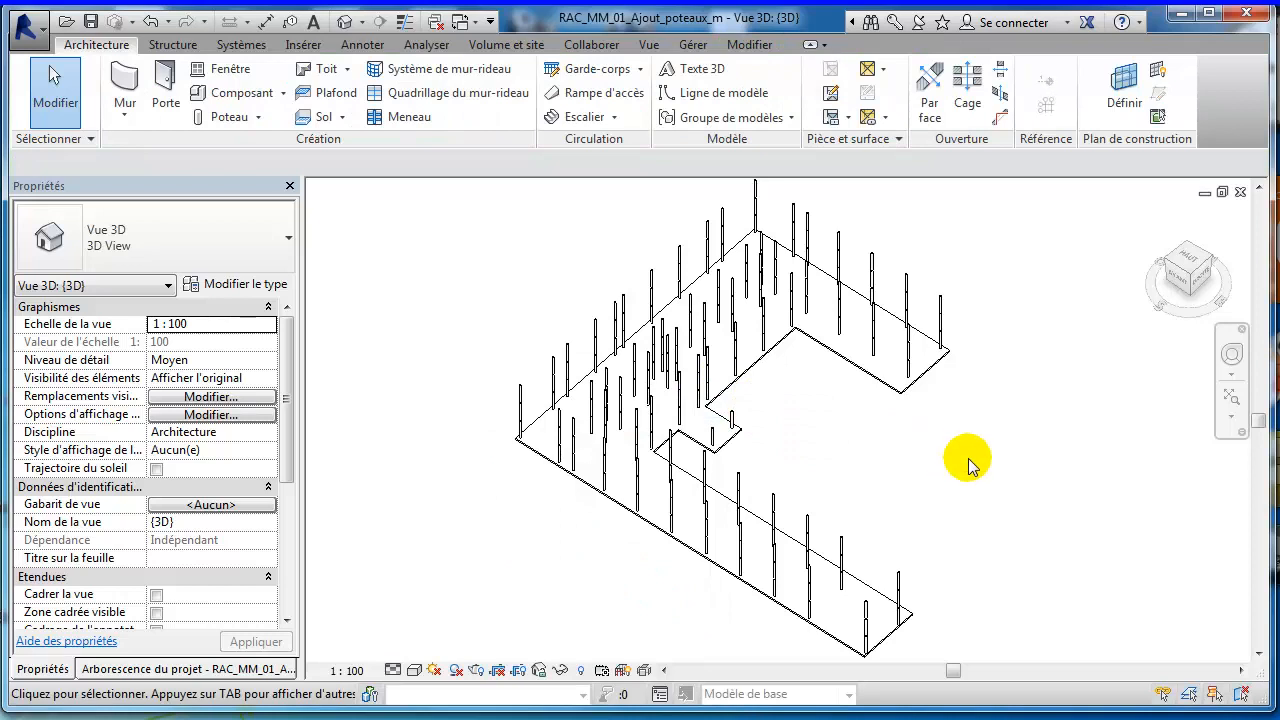
left_click(414, 670)
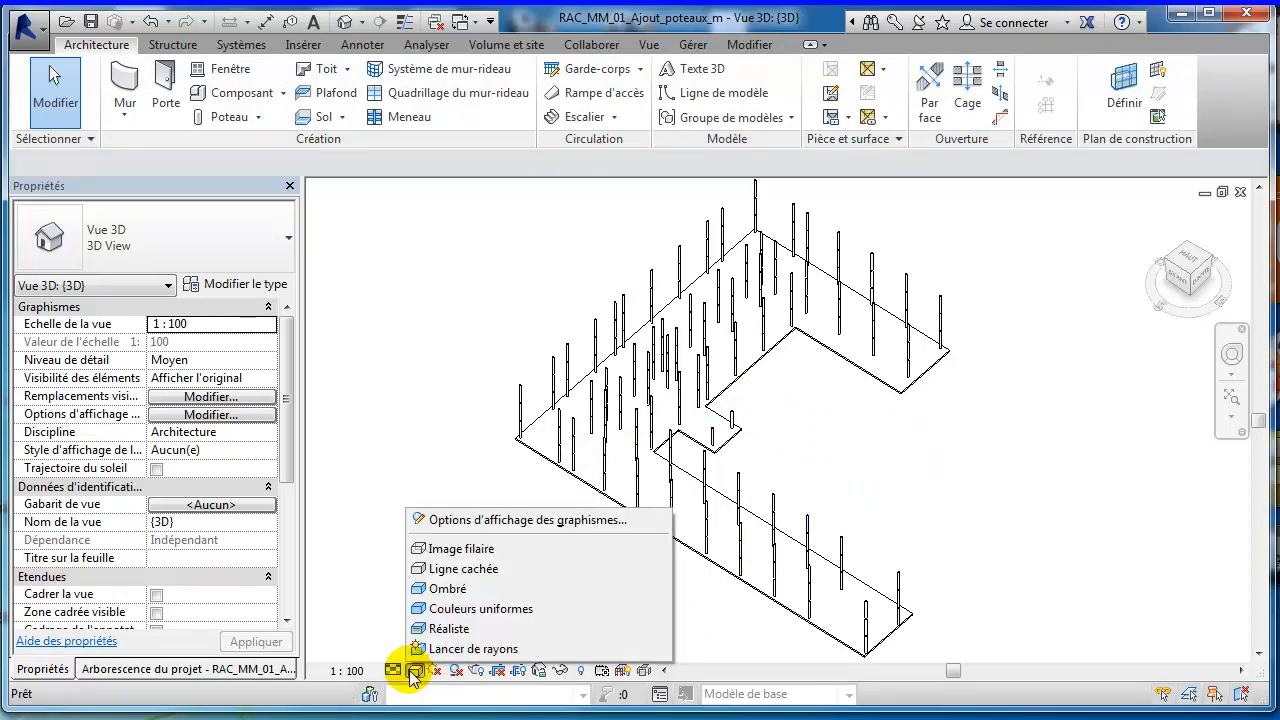
left_click(475, 609)
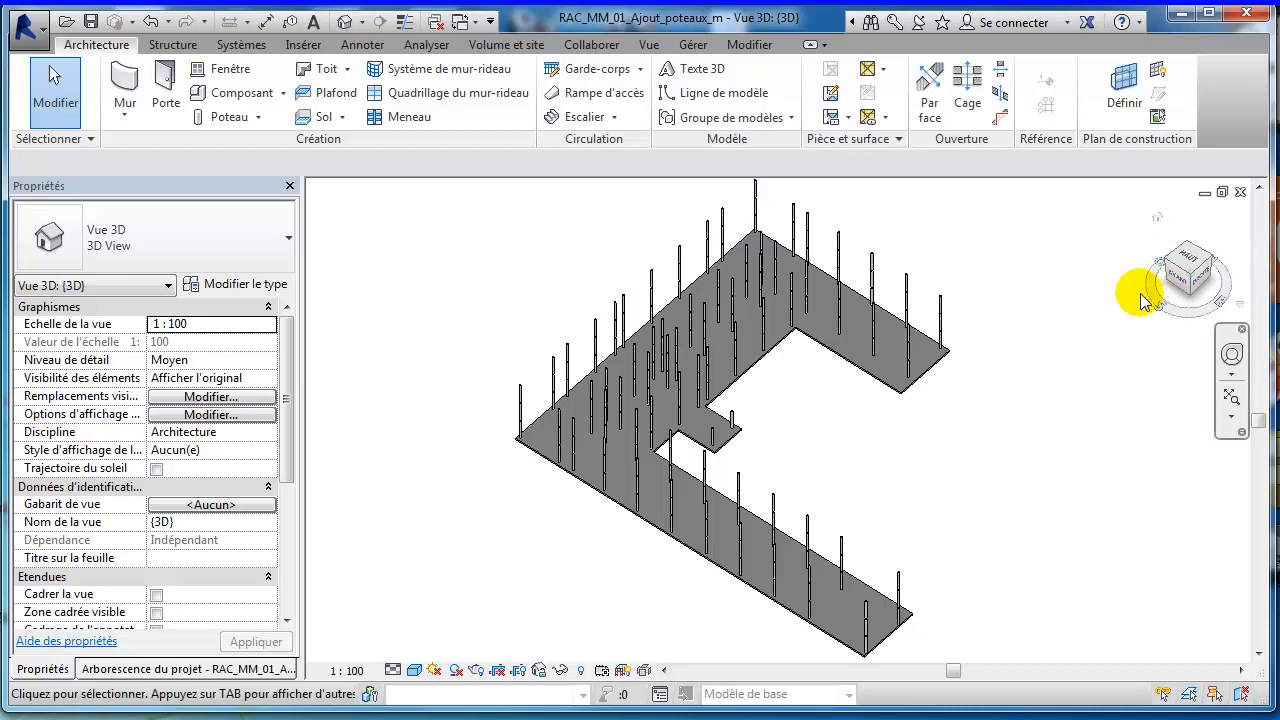
Step: Examine the slab and stacked columns from the top, from the right side and from below, and restore the home view
left_click(1196, 266)
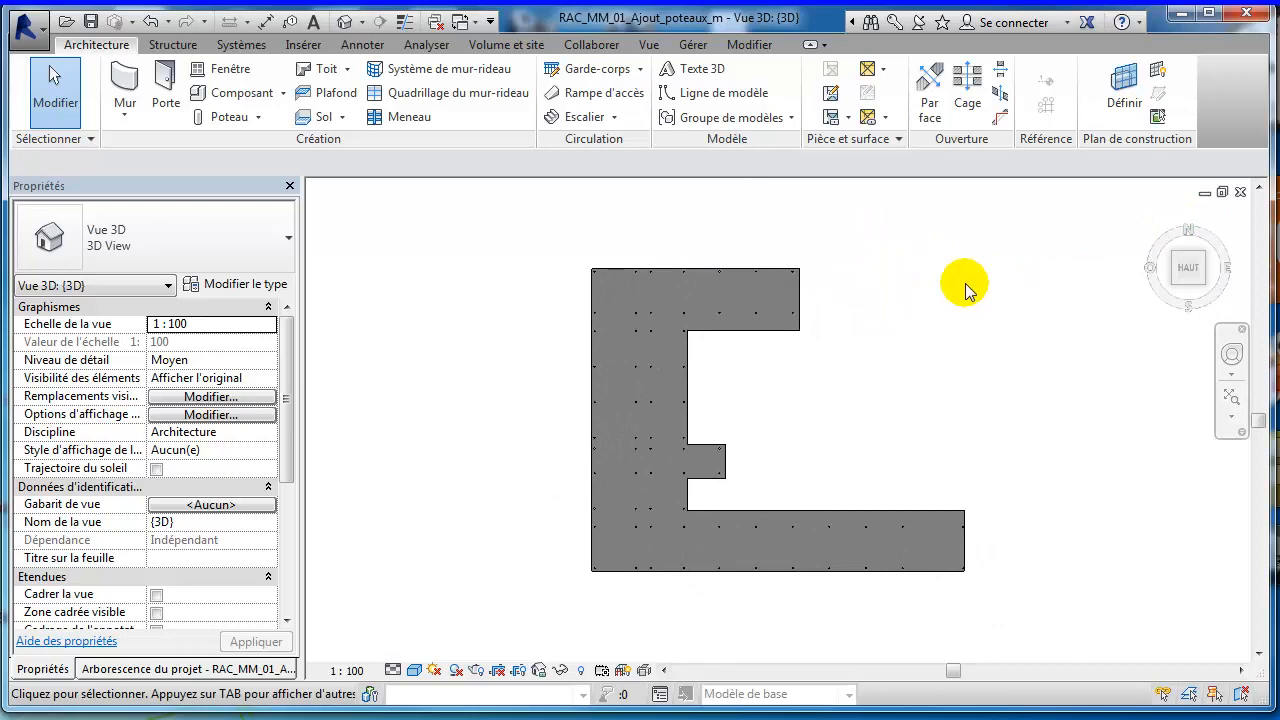
left_click(1212, 292)
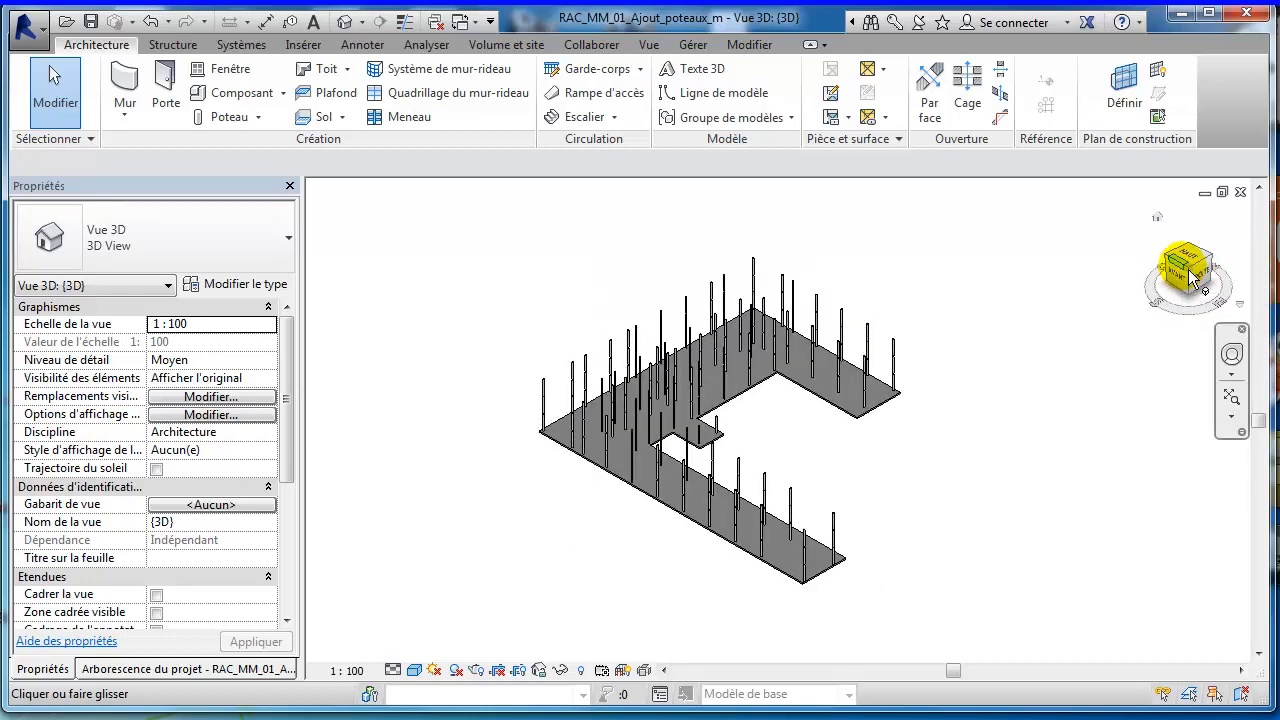
left_click(1197, 279)
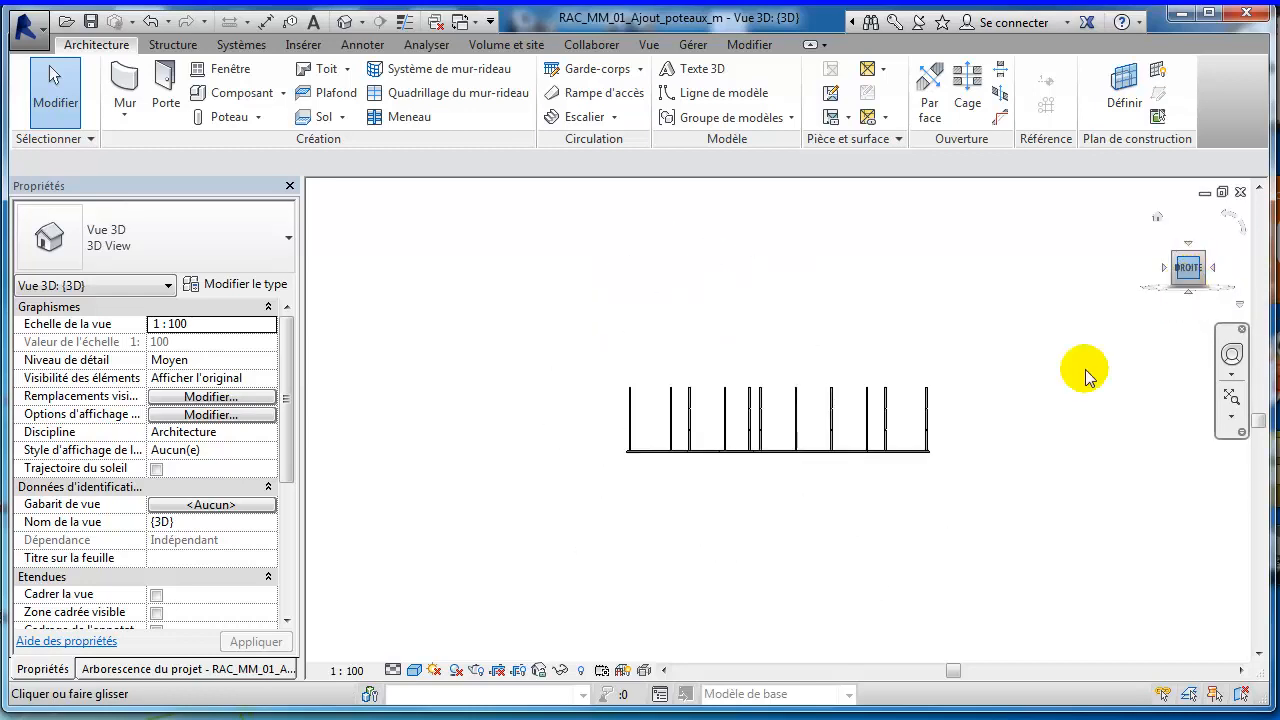
scroll(768, 430, "up", 4)
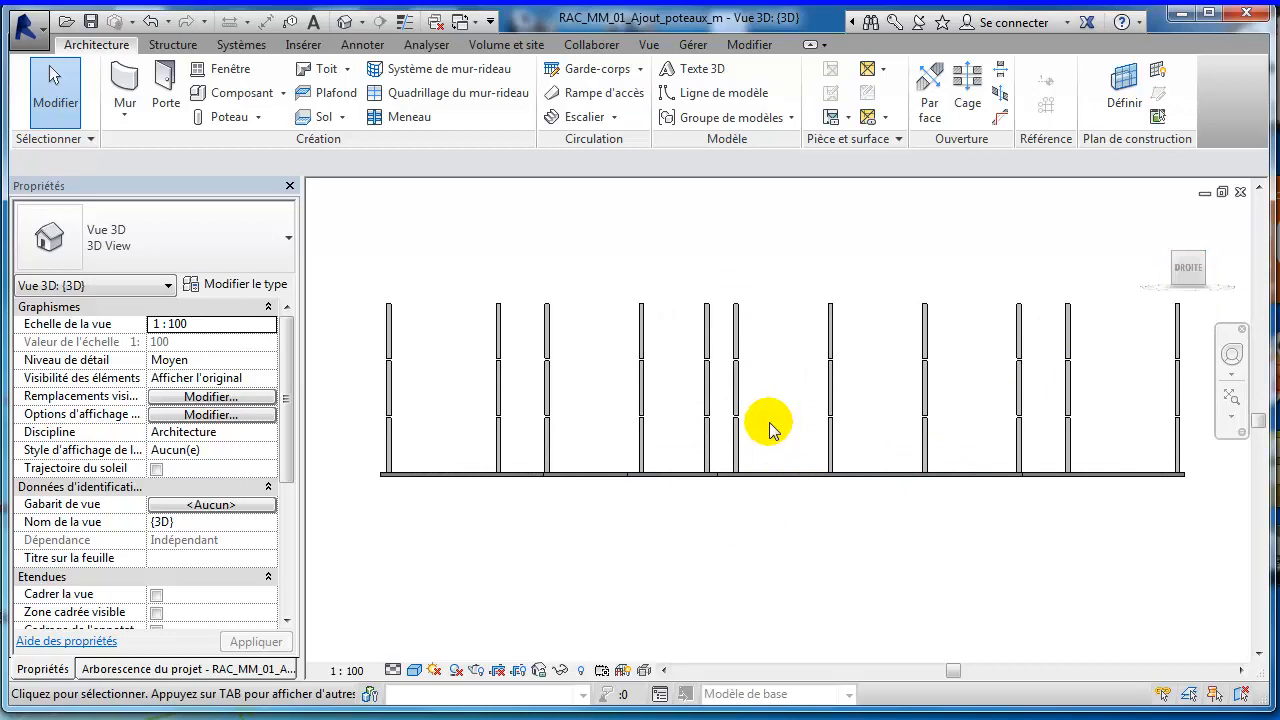
scroll(768, 425, "down", 2)
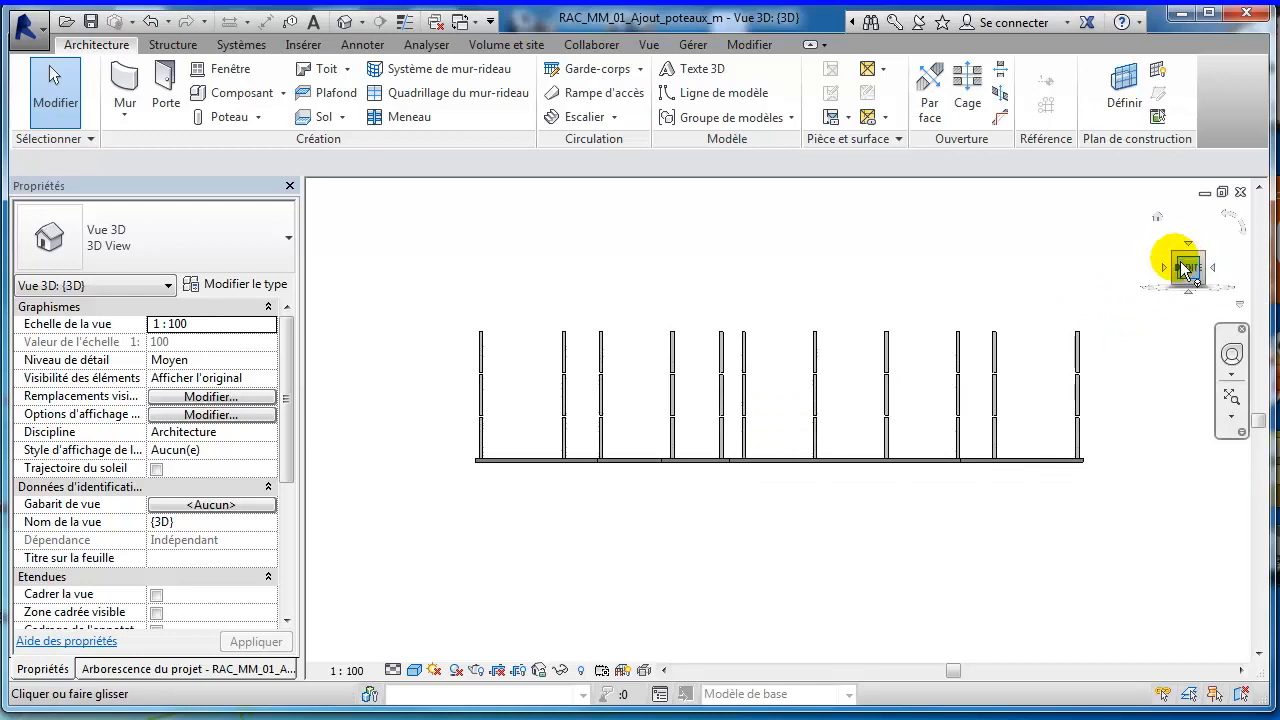
left_click_drag(1183, 265, 1184, 266)
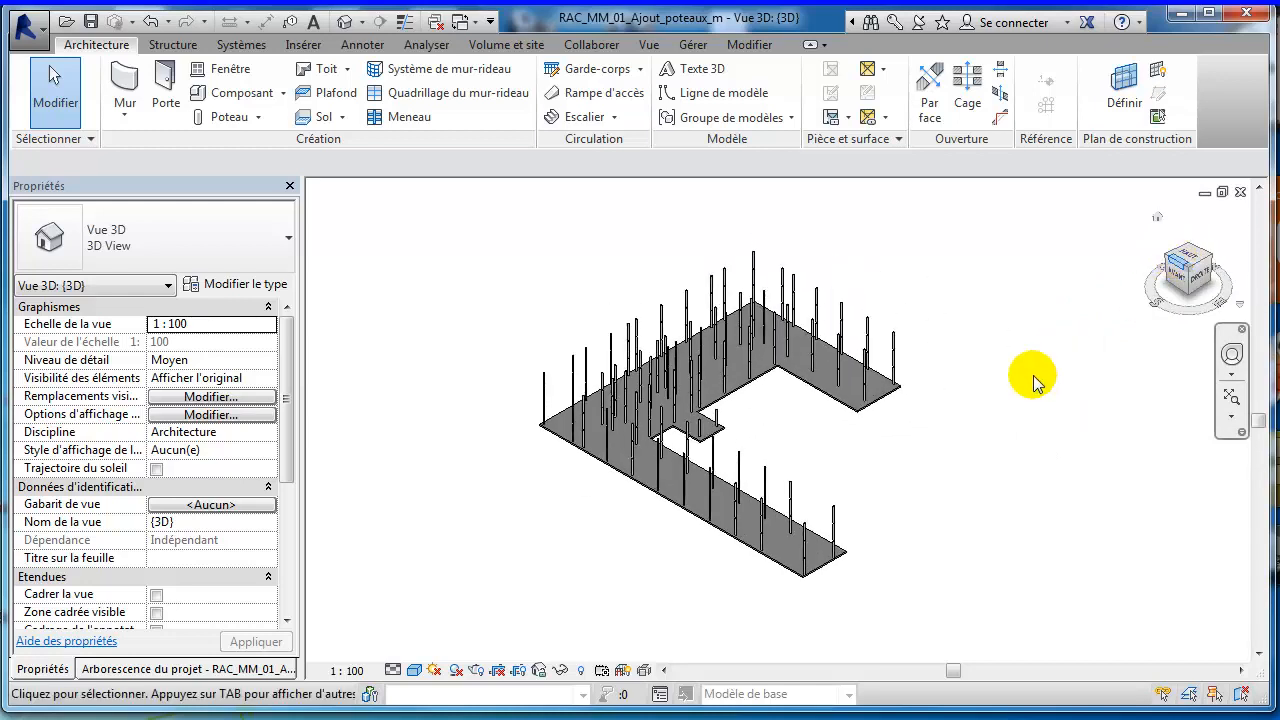
left_click(1159, 218)
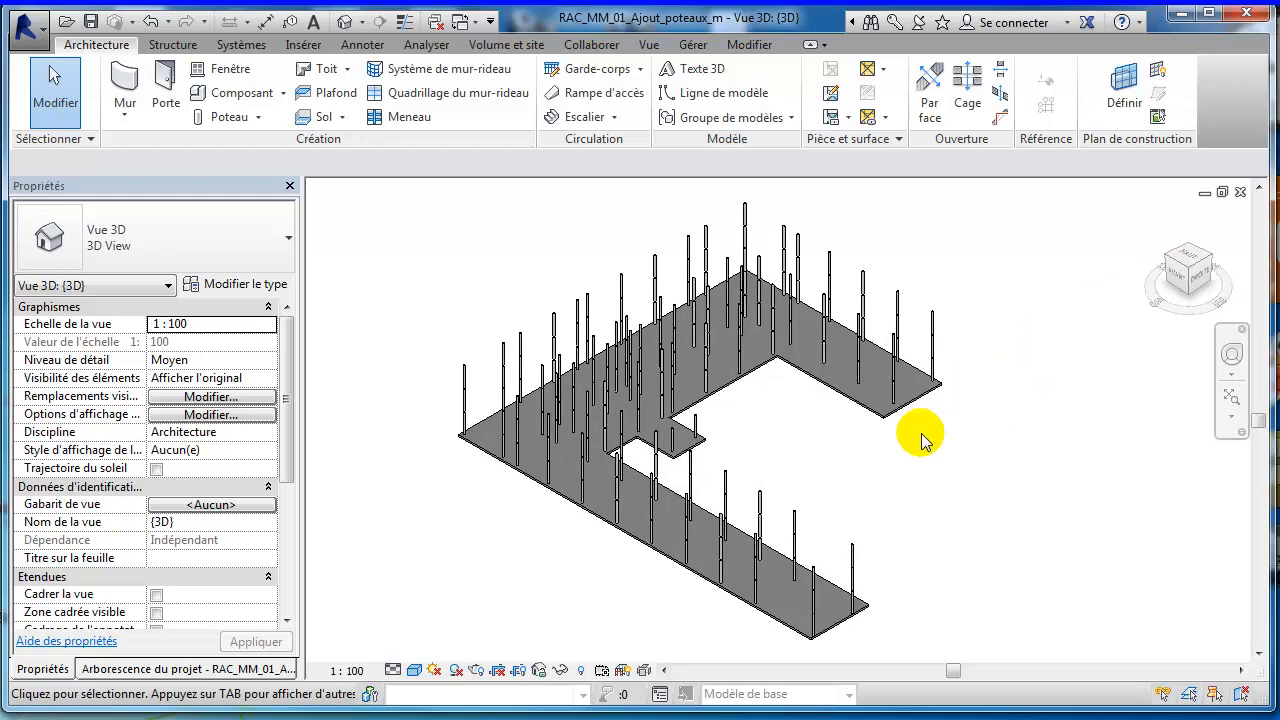
middle_click_drag(891, 491, 814, 346, "shift")
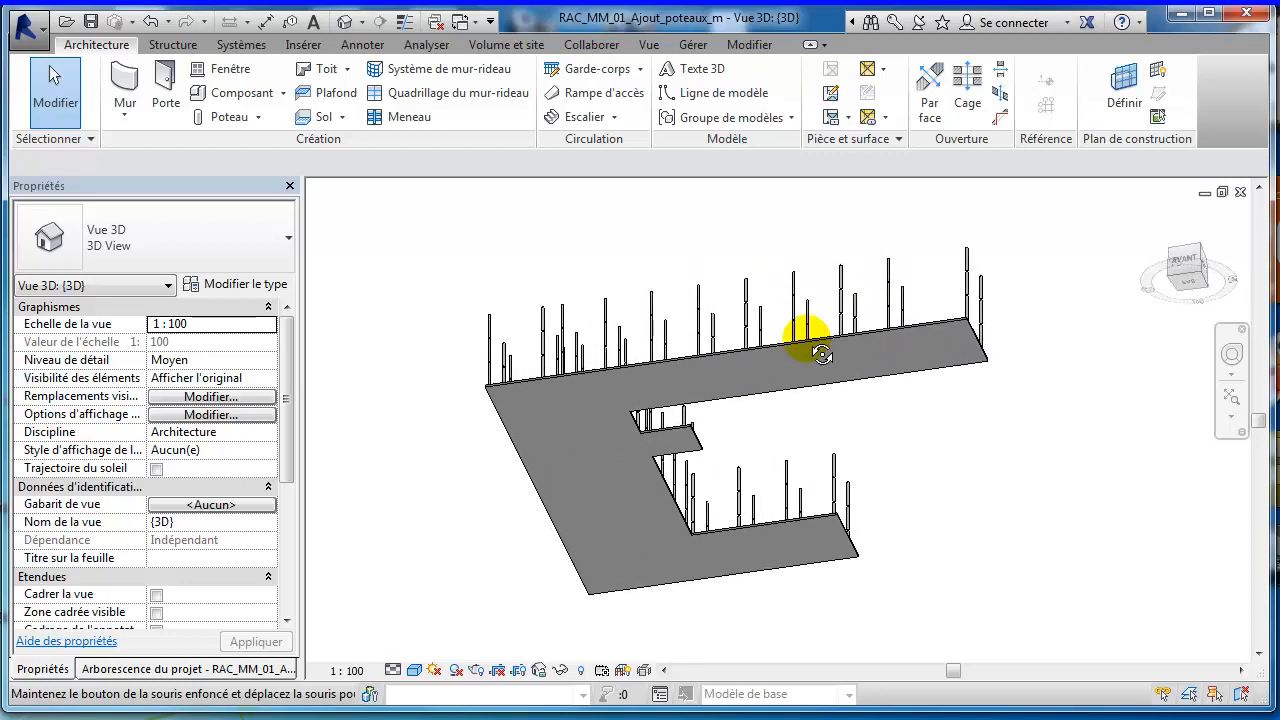
scroll(700, 325, "up", 2)
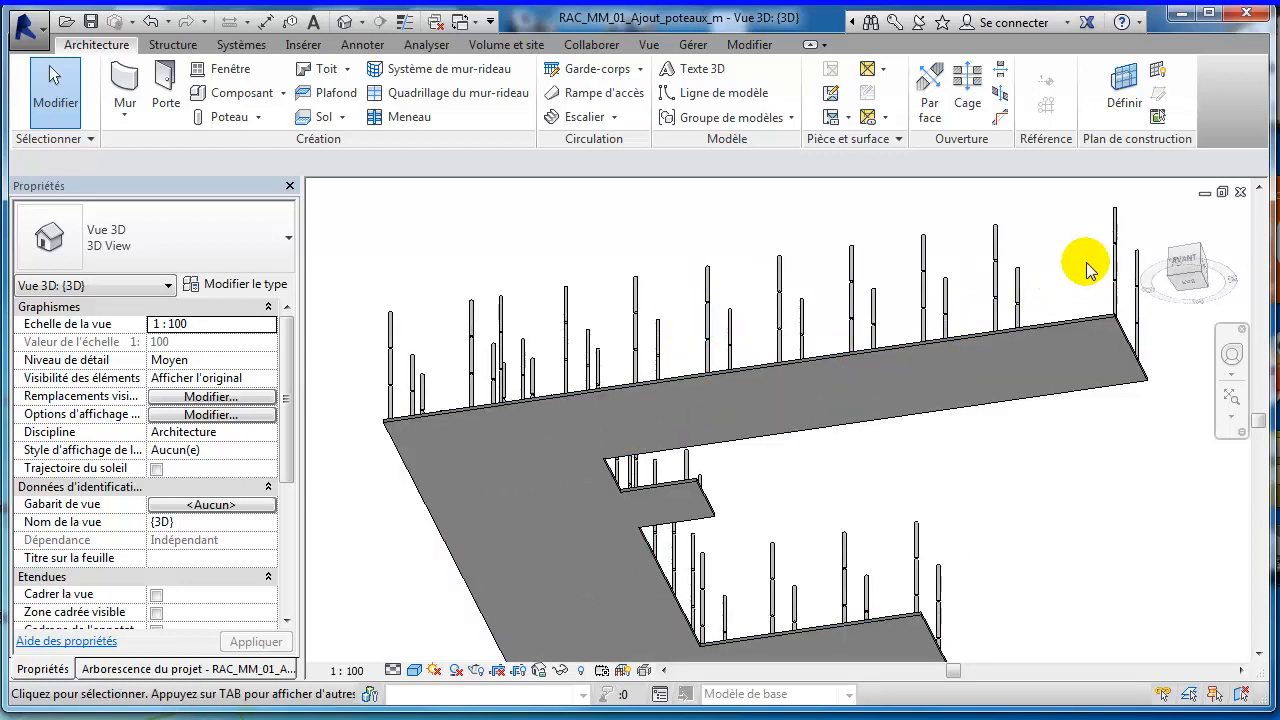
left_click(1159, 218)
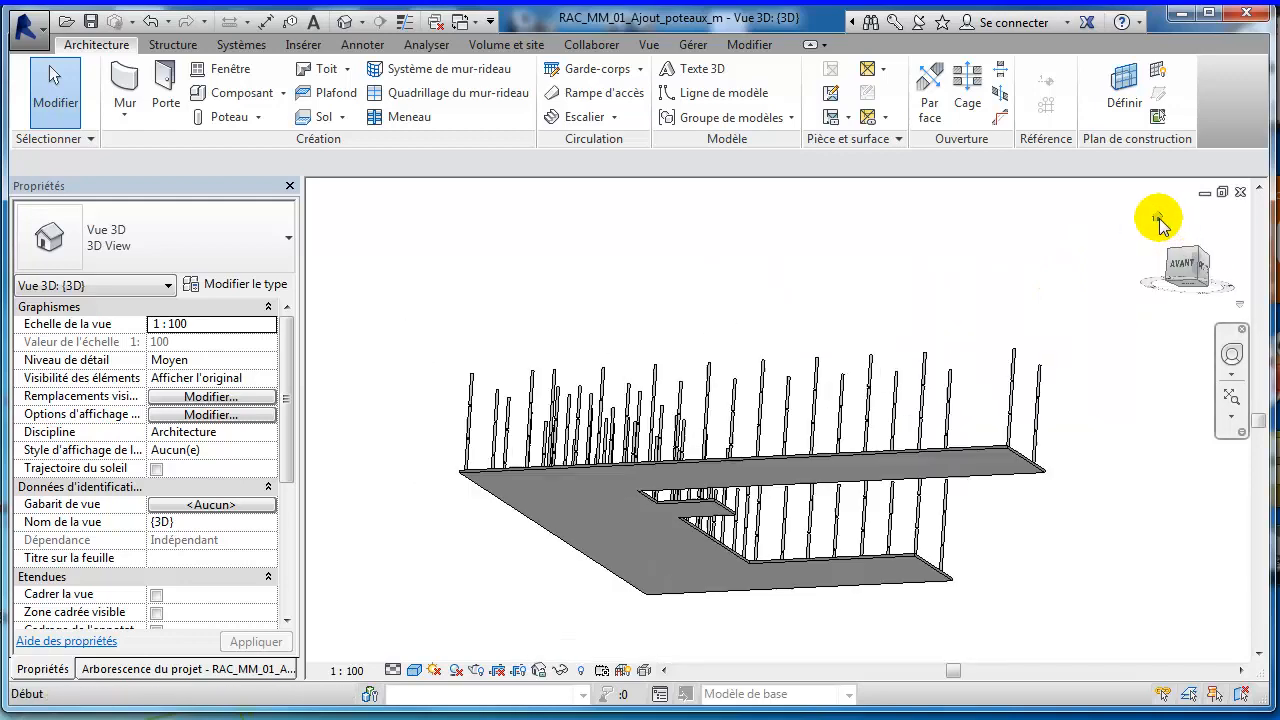